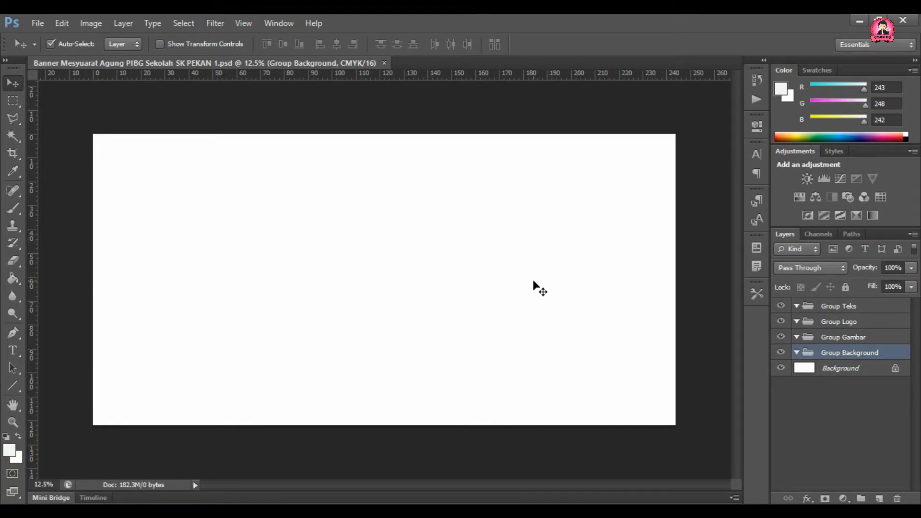
- Look through the image files in the Tutorial Folder and return to the banner document
click(848, 356)
click(180, 509)
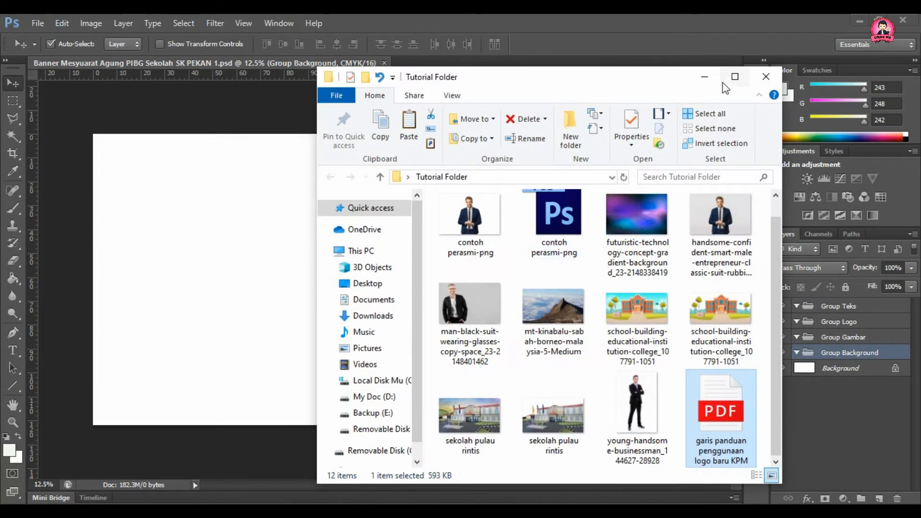
click(734, 77)
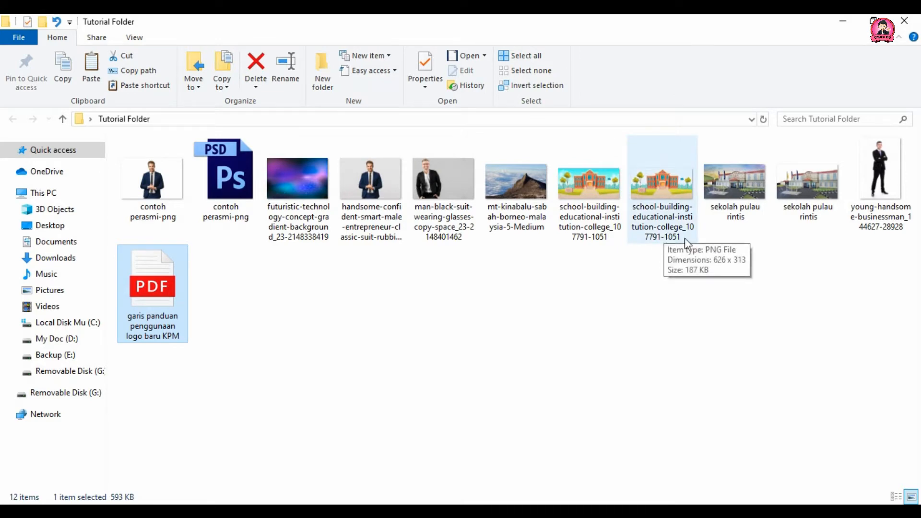
click(843, 20)
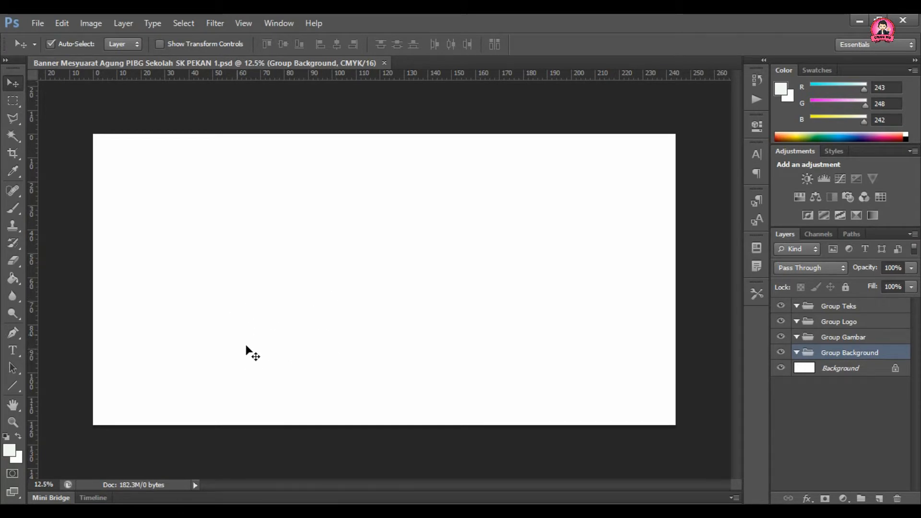
- Show the Tutorial Folder in a smaller window over the banner, with the futuristic-technology gradient background image selected
click(182, 510)
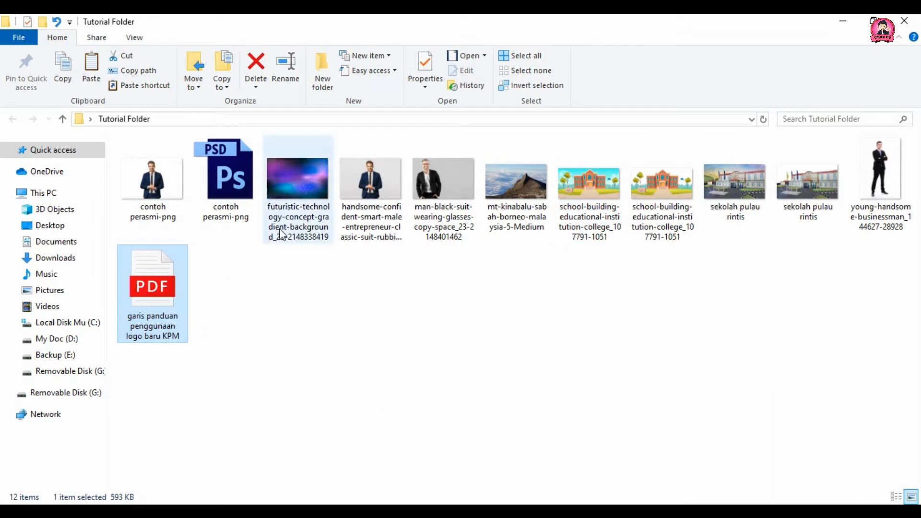
click(292, 180)
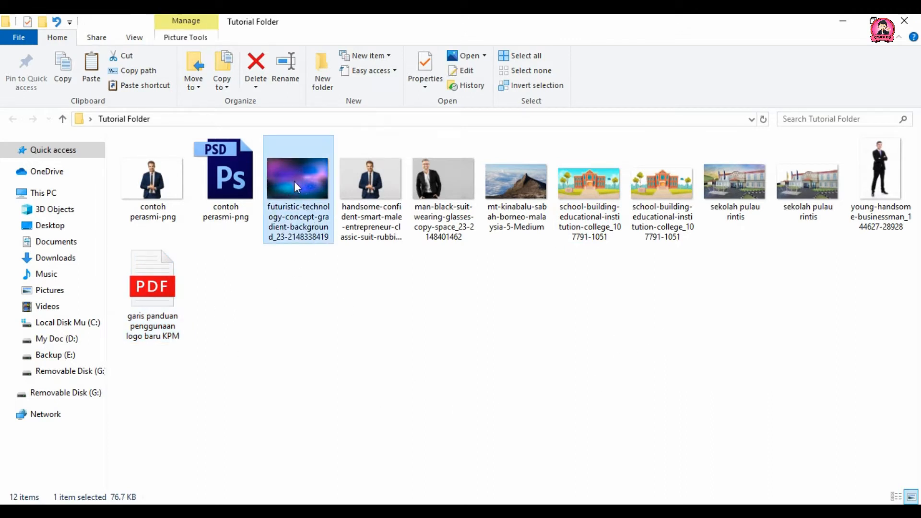
click(872, 21)
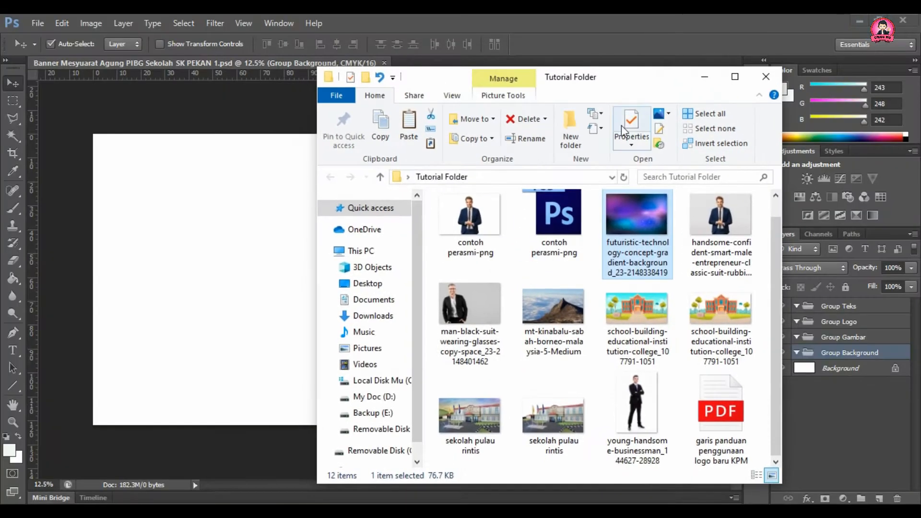
drag(640, 78, 765, 62)
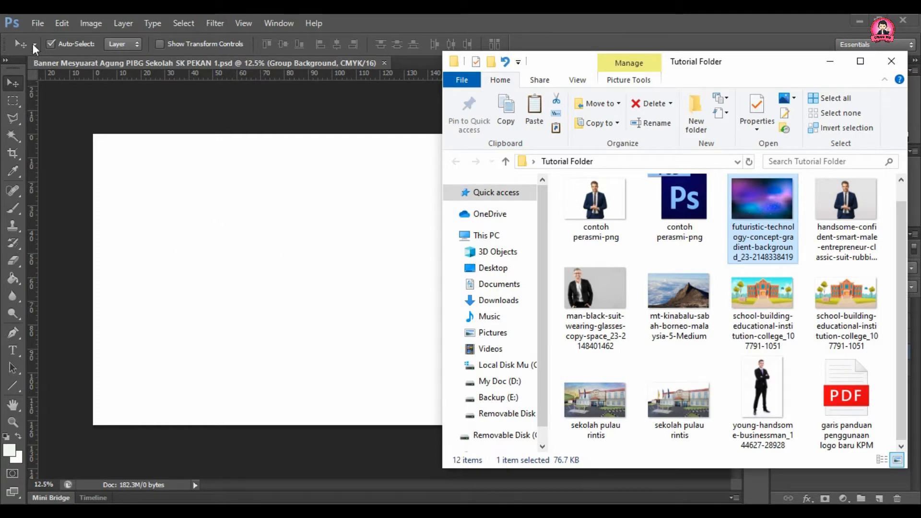
click(37, 22)
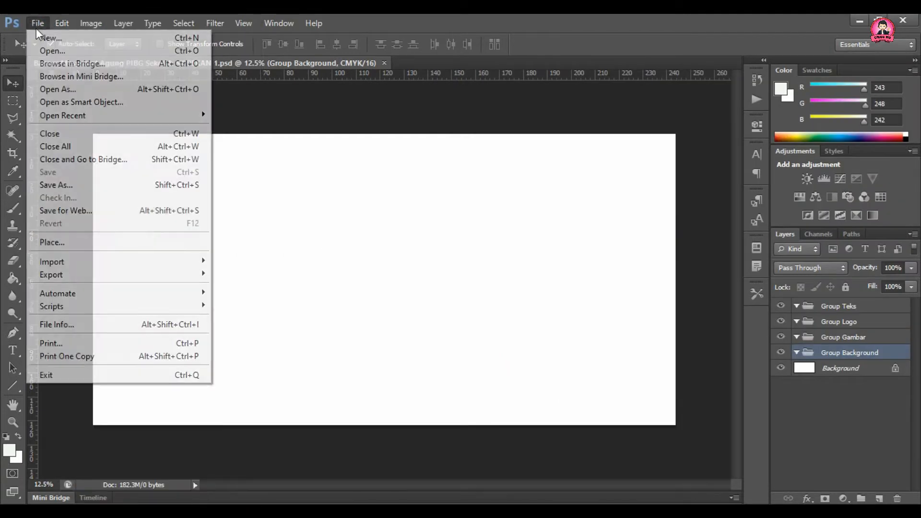
click(58, 50)
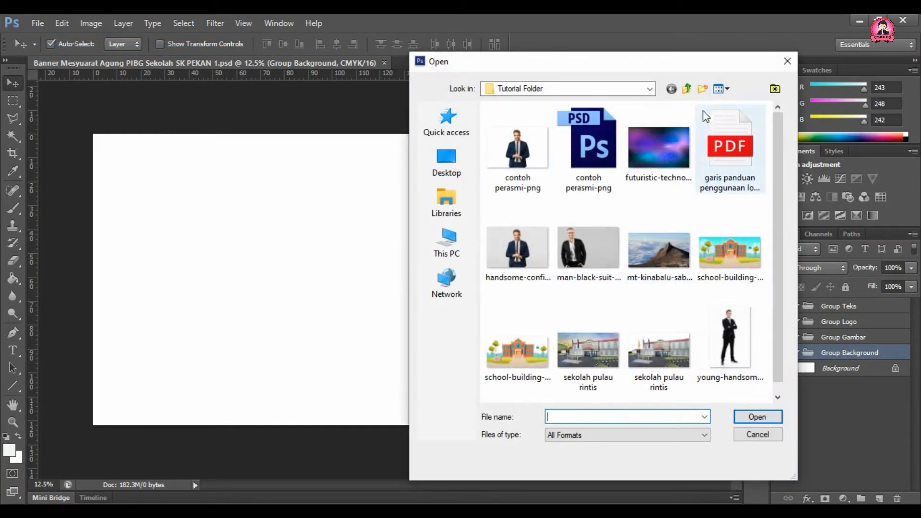
click(771, 436)
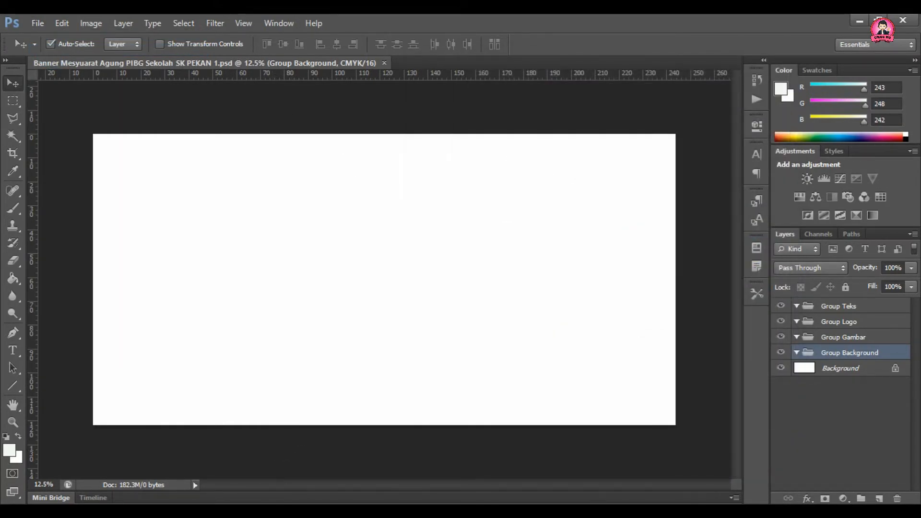
- Place the futuristic-technology gradient background image from the Tutorial Folder onto the banner canvas
key(alt+Tab)
drag(741, 64, 760, 42)
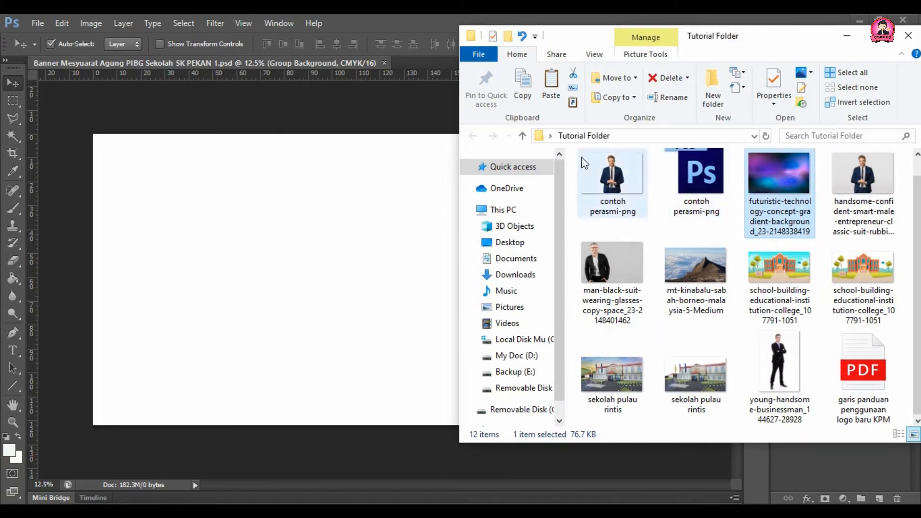
drag(782, 176, 378, 272)
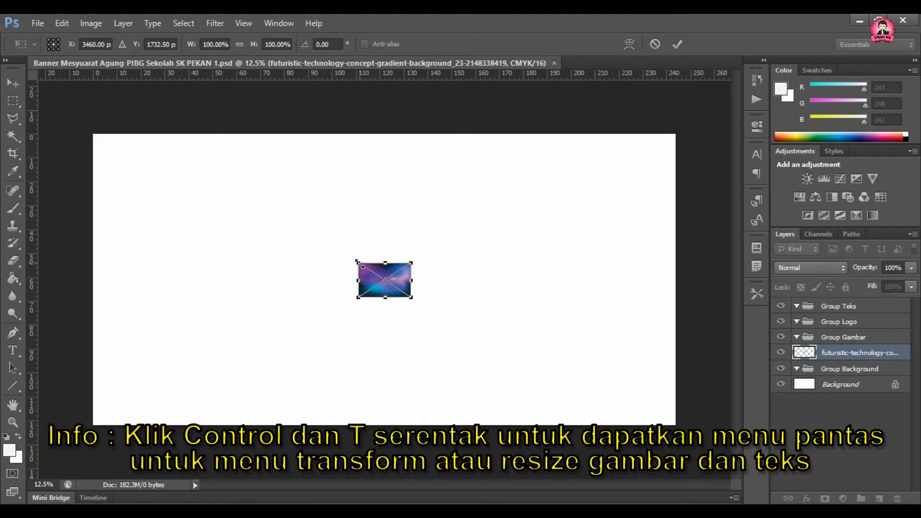
- Stretch the placed background image to fill the whole canvas, about 1104% wide and 829% high, and commit the placement
drag(358, 262, 93, 134)
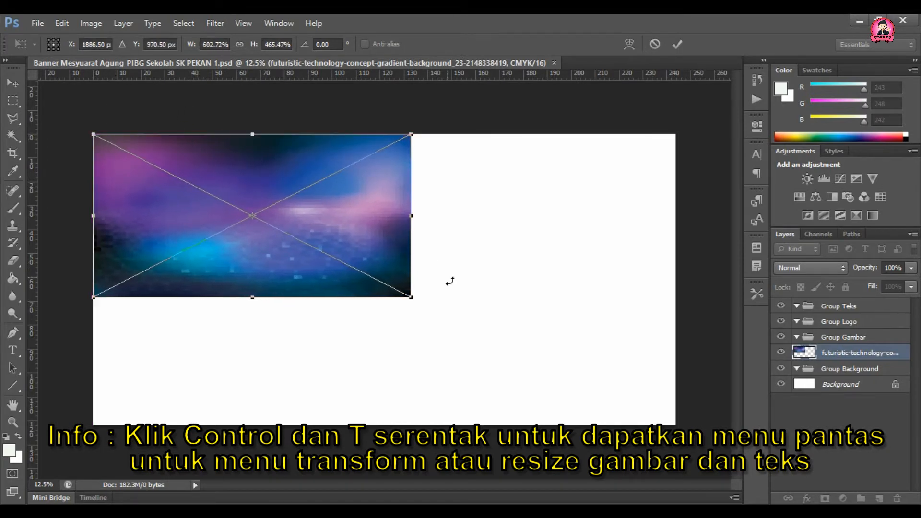
drag(413, 299, 682, 424)
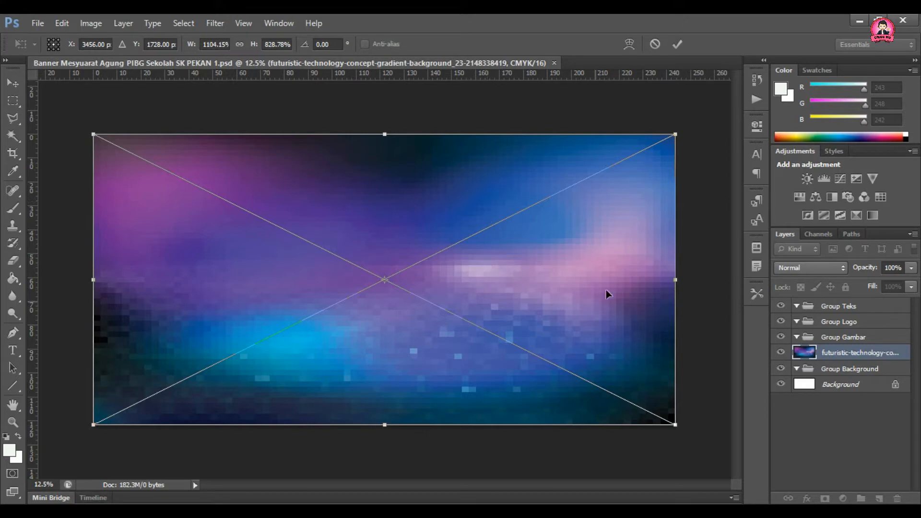
click(676, 44)
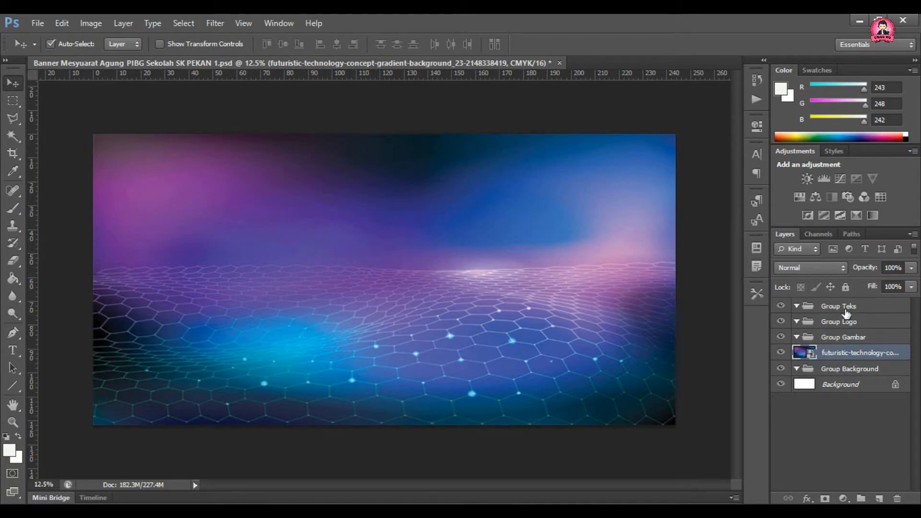
- Move the futuristic-technology layer into Group Background and collapse the Teks, Logo and Gambar groups, leaving Group Background expanded
drag(863, 357, 866, 369)
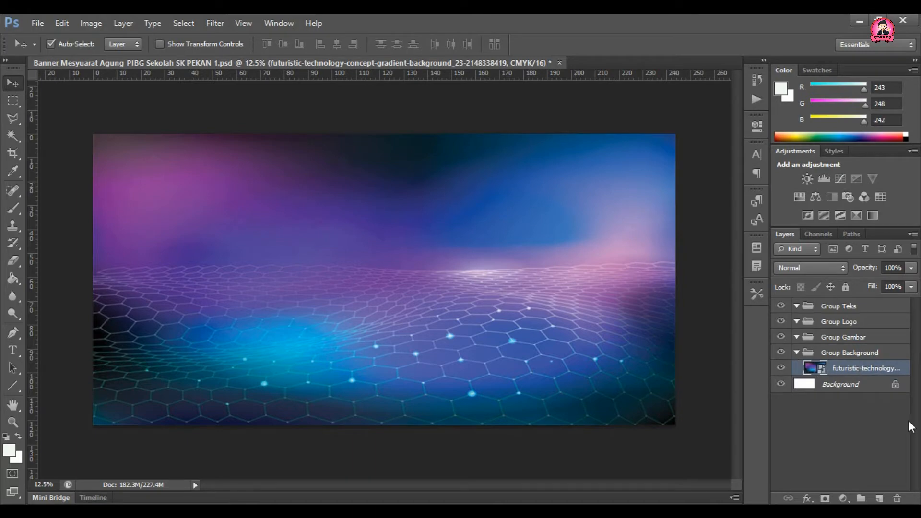
click(796, 353)
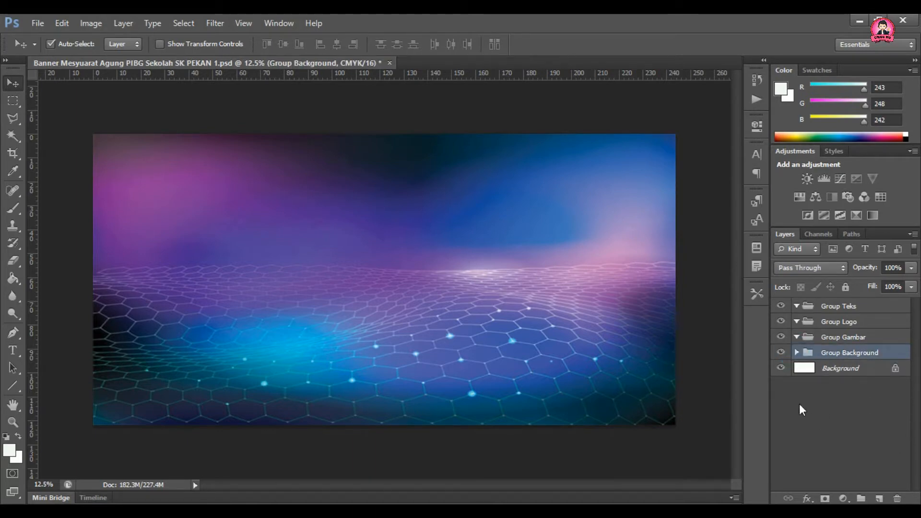
click(796, 337)
click(796, 321)
click(796, 306)
click(796, 353)
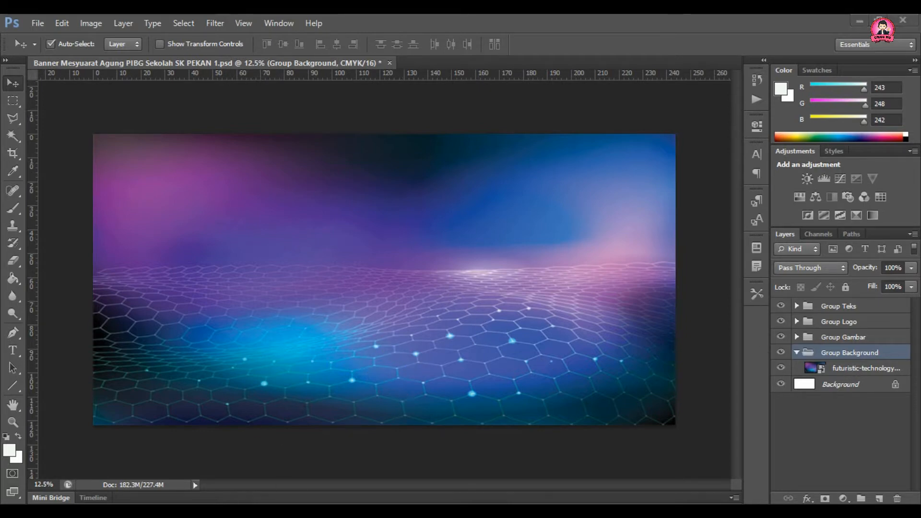
- Place the PNG version of the sekolah pulau rintis image from the Tutorial Folder onto the banner
key(alt+Tab)
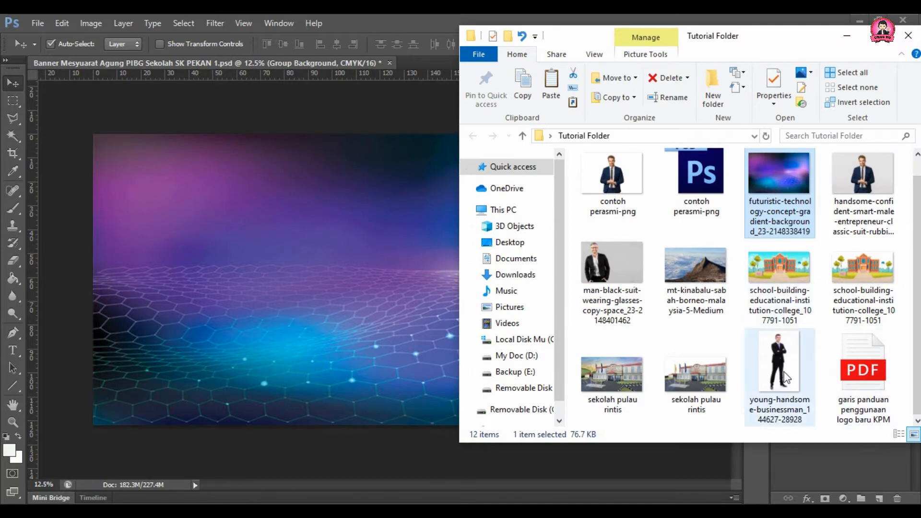
click(720, 376)
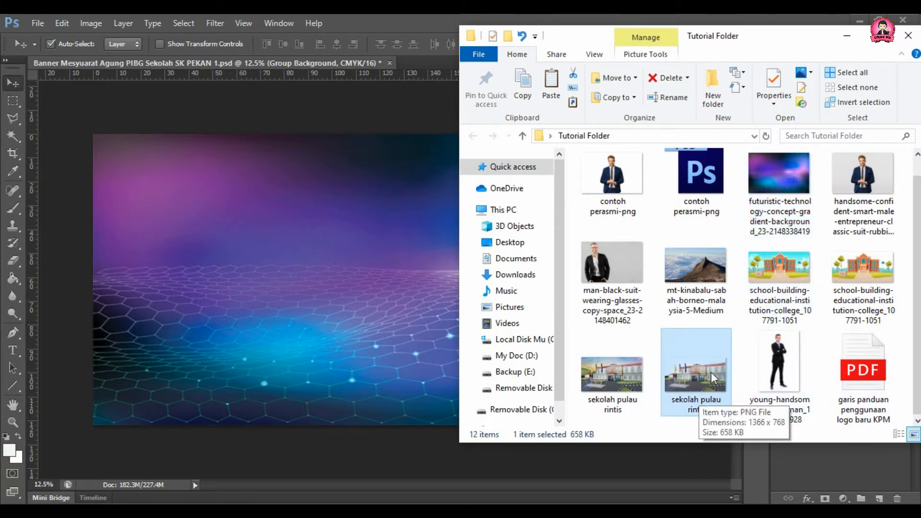
drag(717, 380, 384, 305)
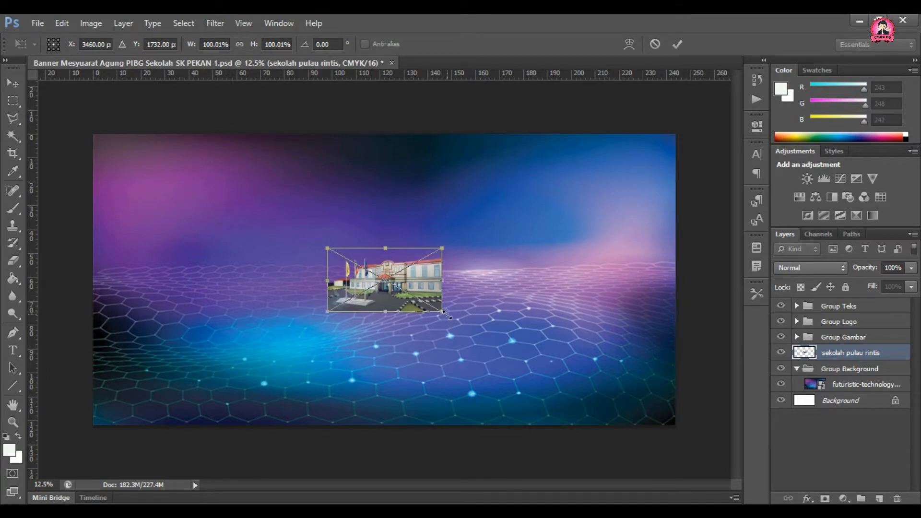
- Scale the school image proportionally to about 389.5%, position it in the banner's lower right against the right edge, and commit
drag(445, 315, 641, 423)
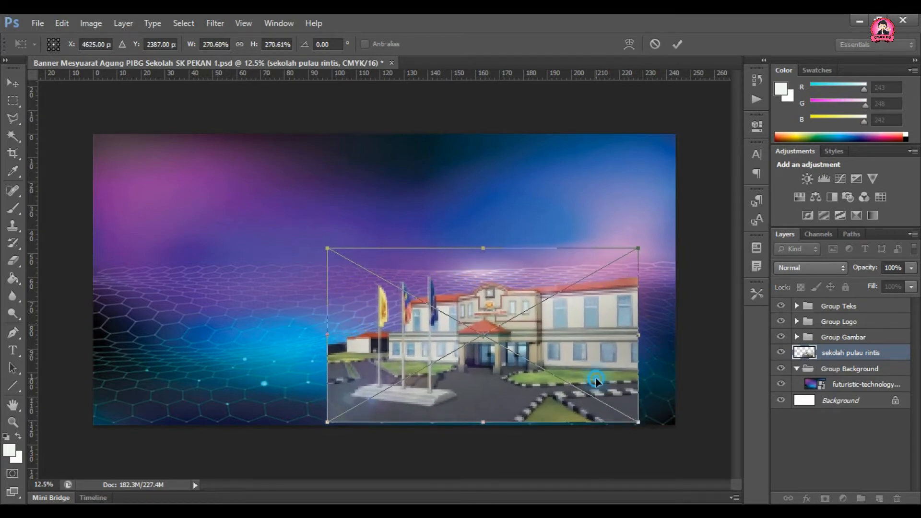
drag(602, 384, 638, 384)
drag(364, 425, 211, 466)
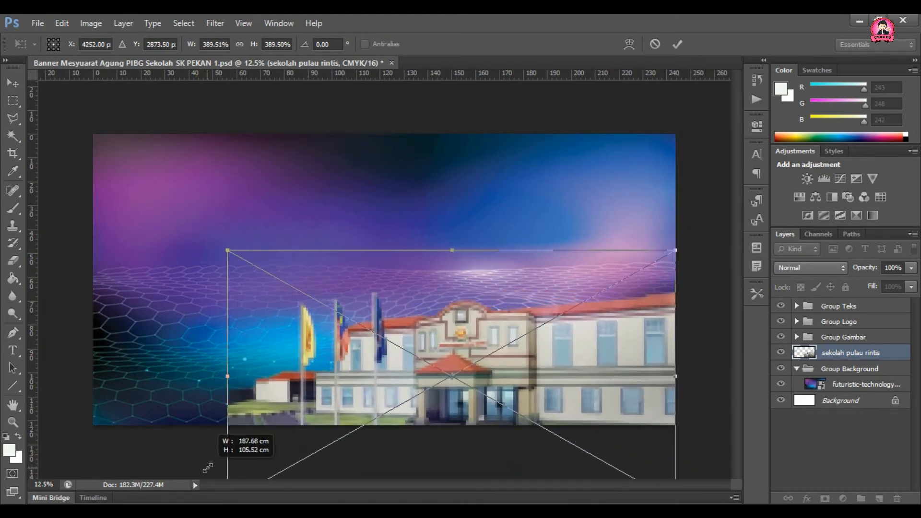
drag(536, 379, 536, 354)
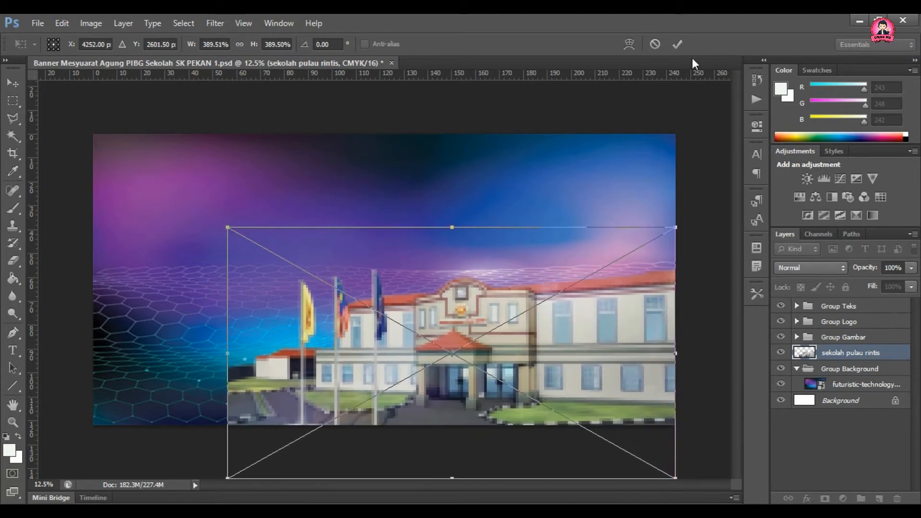
click(677, 44)
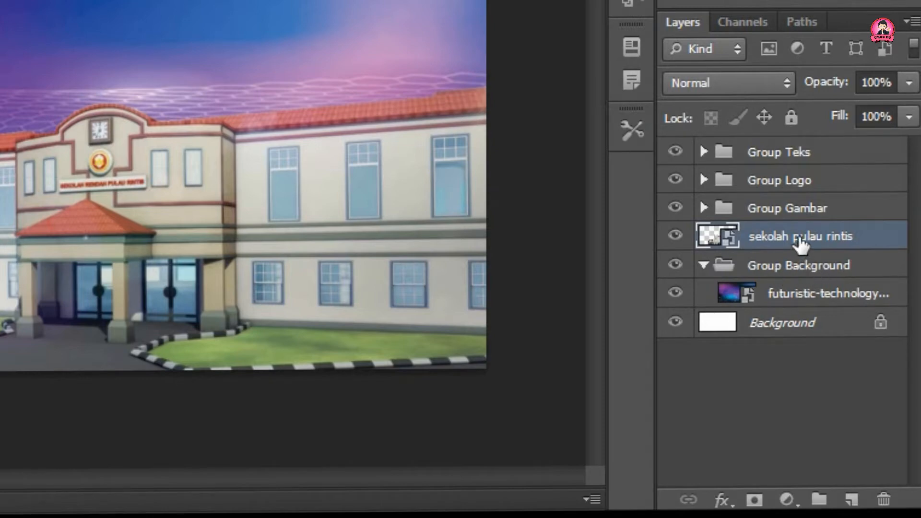
- Move the sekolah pulau rintis layer into Group Background, directly above the futuristic-technology layer, and keep it selected
drag(796, 238, 748, 307)
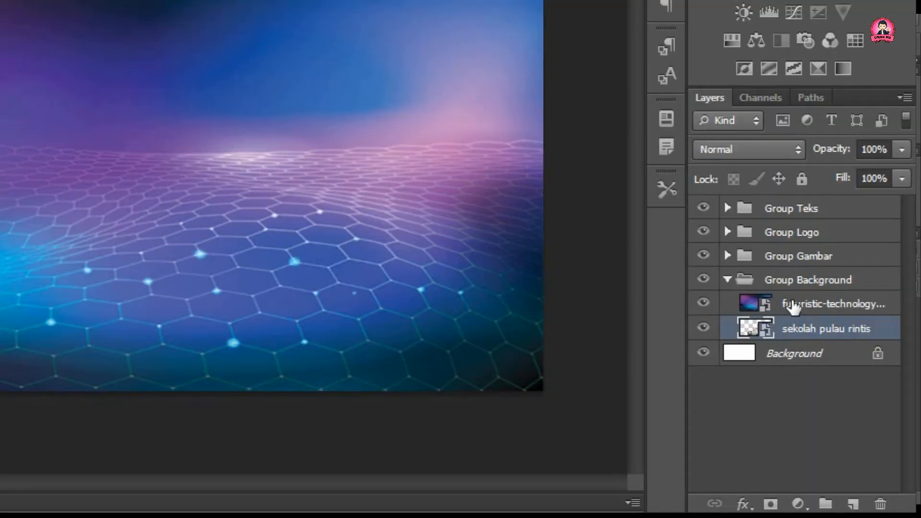
click(844, 368)
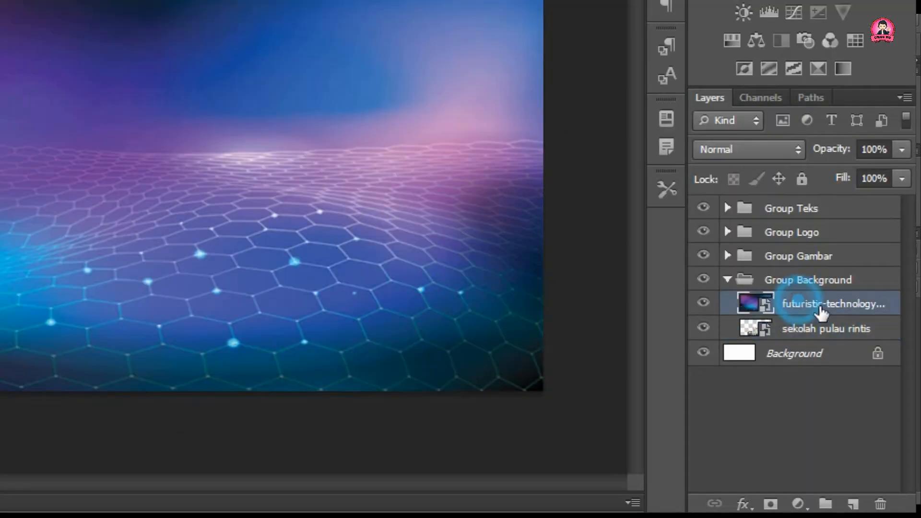
click(807, 331)
drag(806, 344, 800, 299)
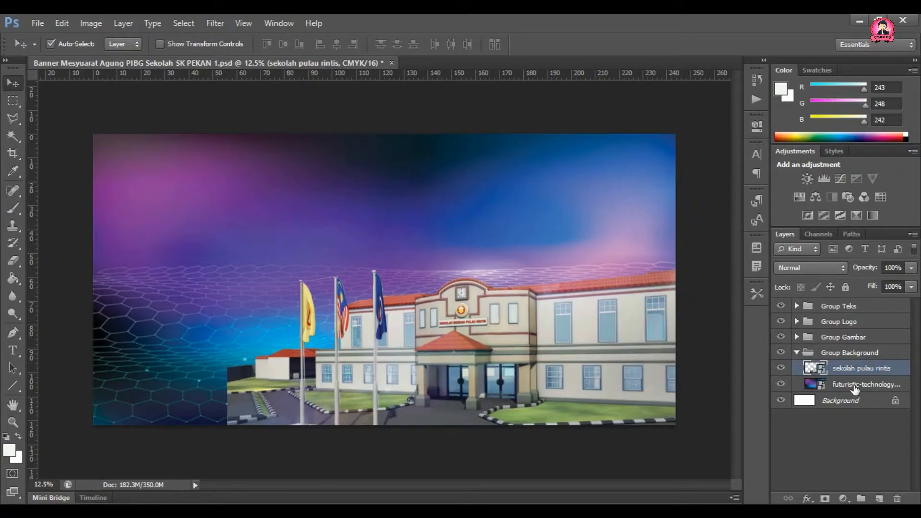
click(858, 388)
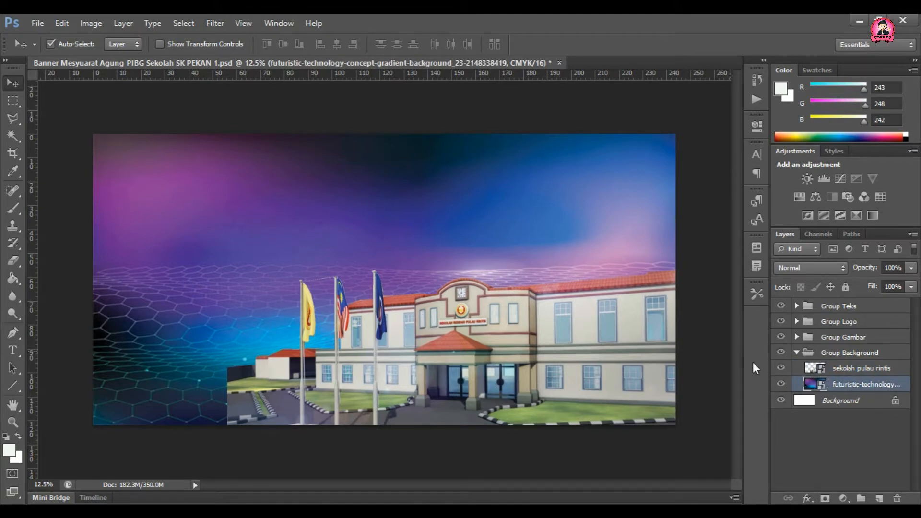
click(861, 371)
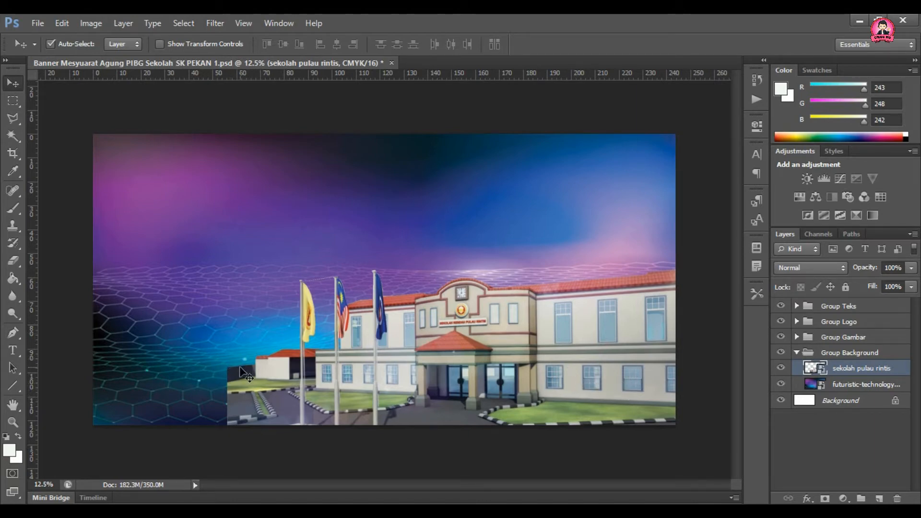
- Examine the school image's cut-off left edge against the background up close, undoing any accidental layer move
scroll(240, 364, up, 5)
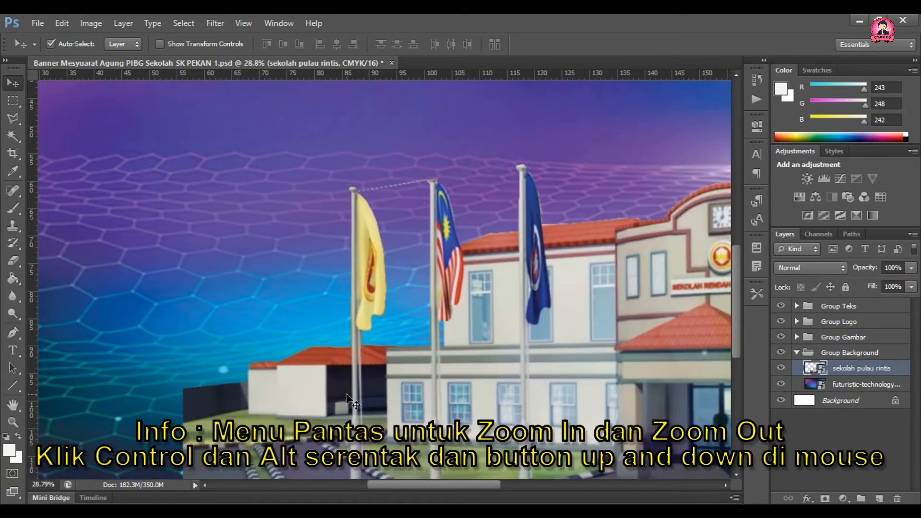
scroll(172, 291, down, 3)
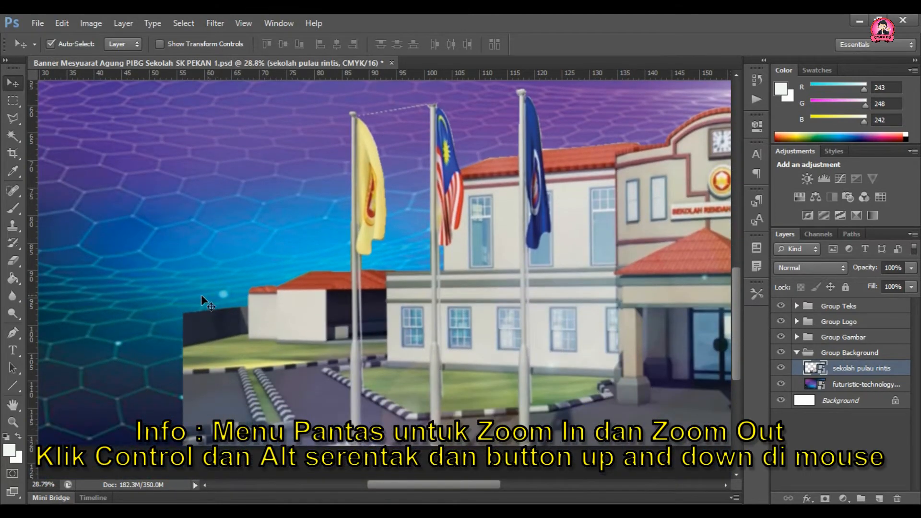
drag(220, 294, 243, 302)
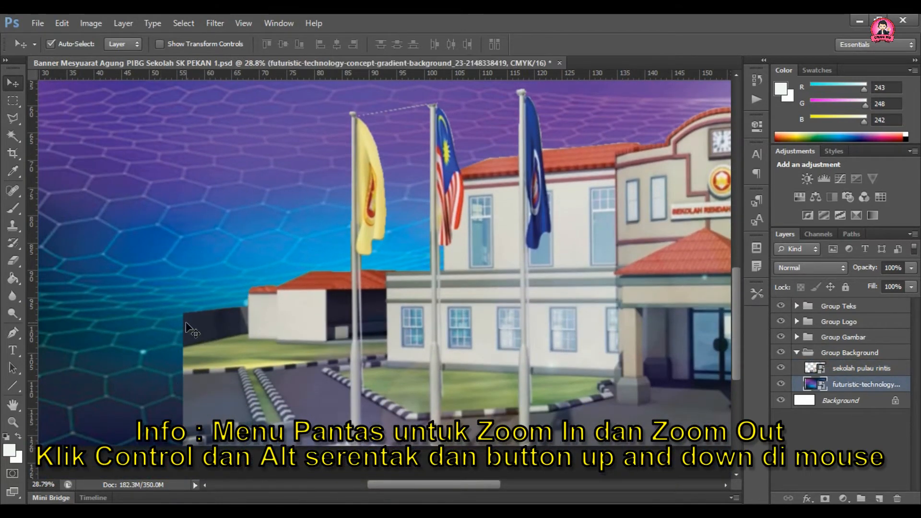
key(ctrl+z)
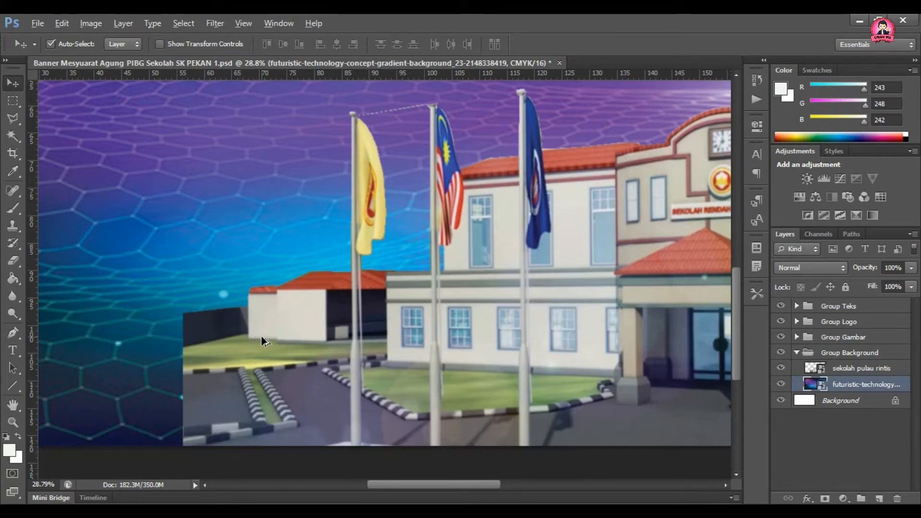
scroll(259, 338, down, 3)
drag(432, 486, 396, 486)
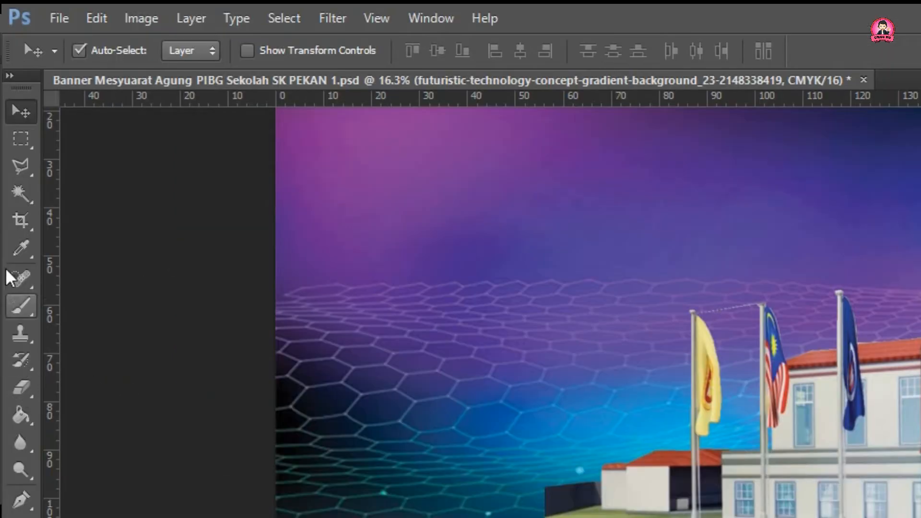
- Activate the Eraser tool and set its mode to Brush
click(25, 390)
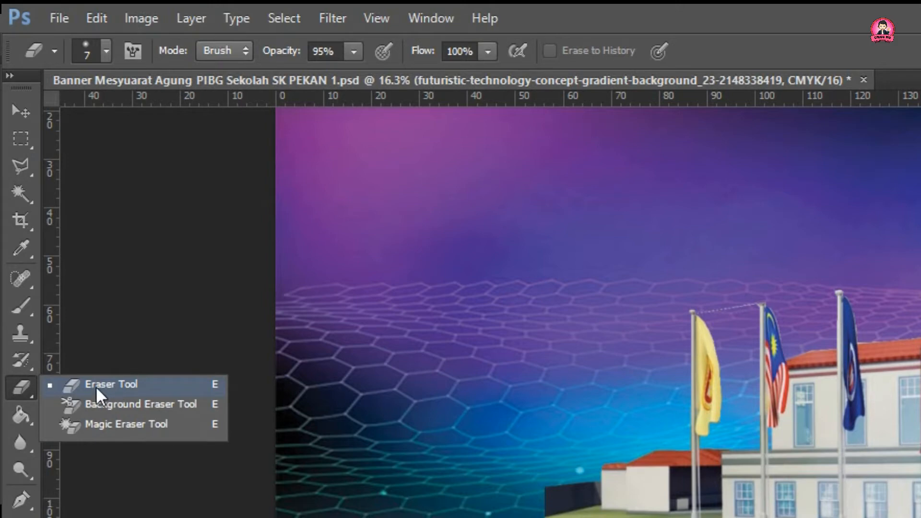
click(119, 387)
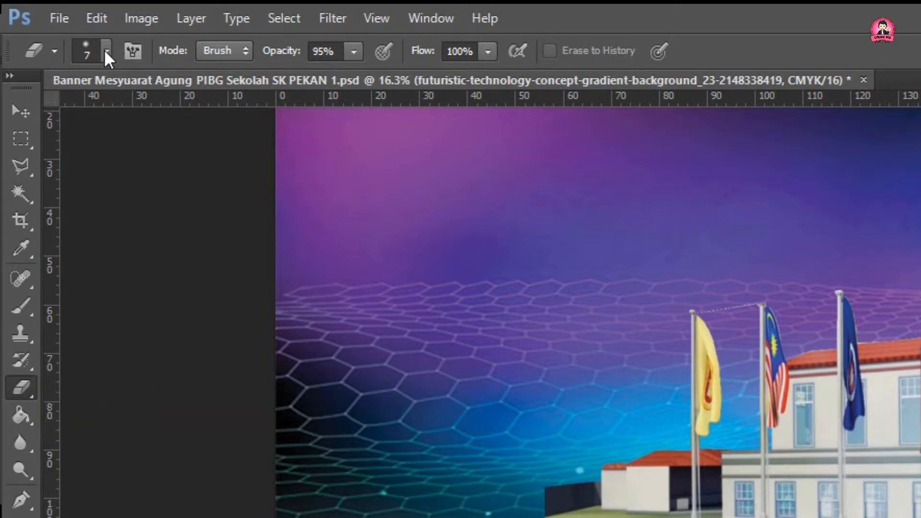
click(219, 49)
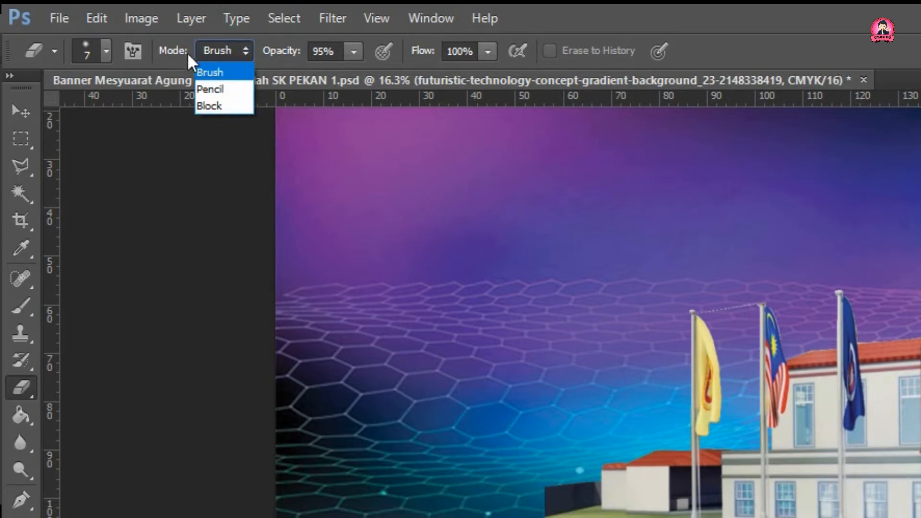
click(223, 72)
- Compare the soft round brush presets for the eraser and choose the first soft round one with 0% hardness
click(105, 51)
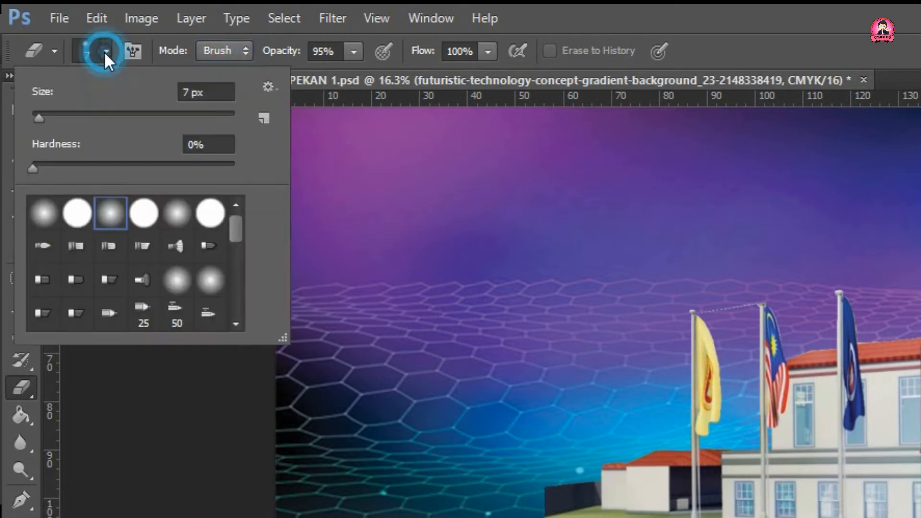
click(45, 212)
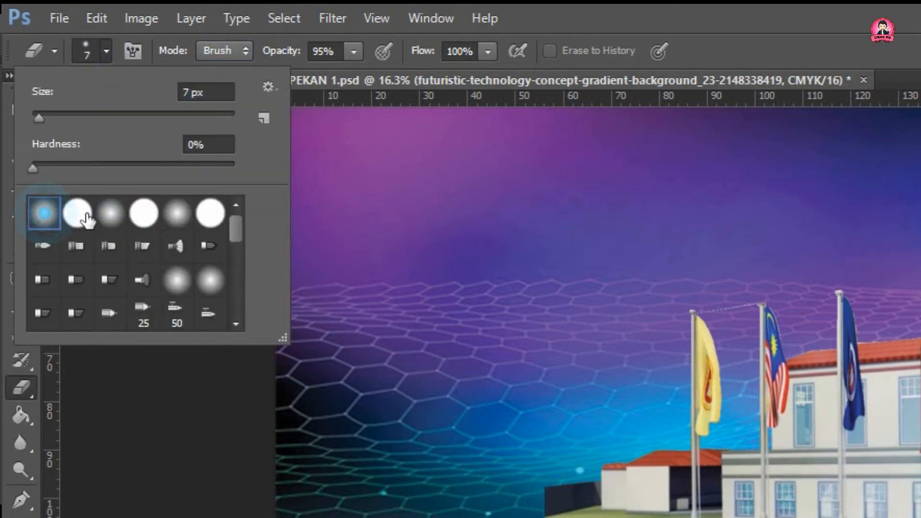
click(115, 217)
click(177, 212)
click(108, 212)
click(174, 217)
click(112, 212)
click(38, 213)
click(110, 215)
click(176, 215)
click(106, 219)
click(42, 213)
click(113, 219)
click(175, 214)
click(77, 214)
click(121, 219)
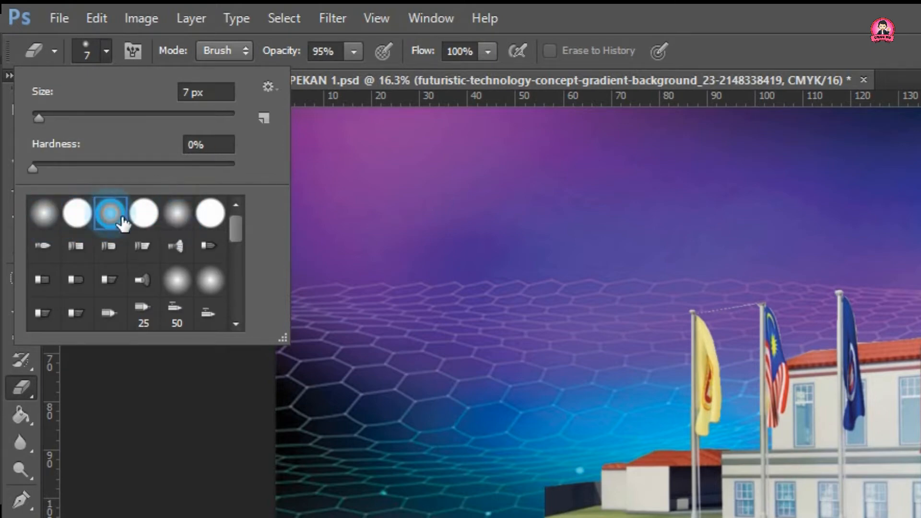
click(54, 219)
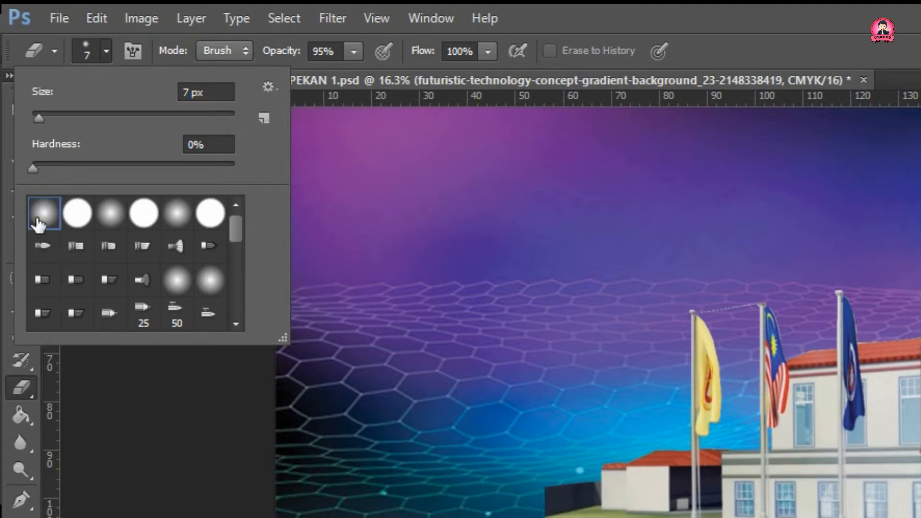
- Enlarge the eraser brush to about 65 px
drag(39, 115, 78, 118)
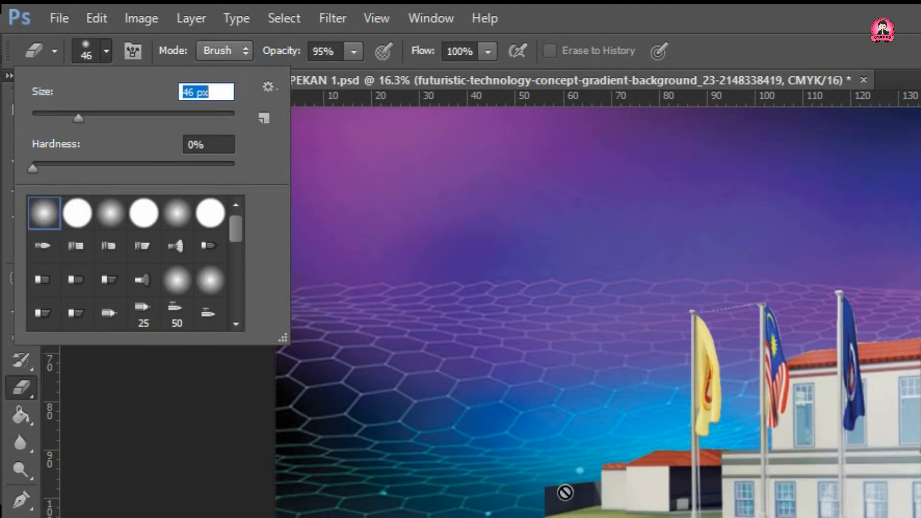
drag(81, 118, 98, 117)
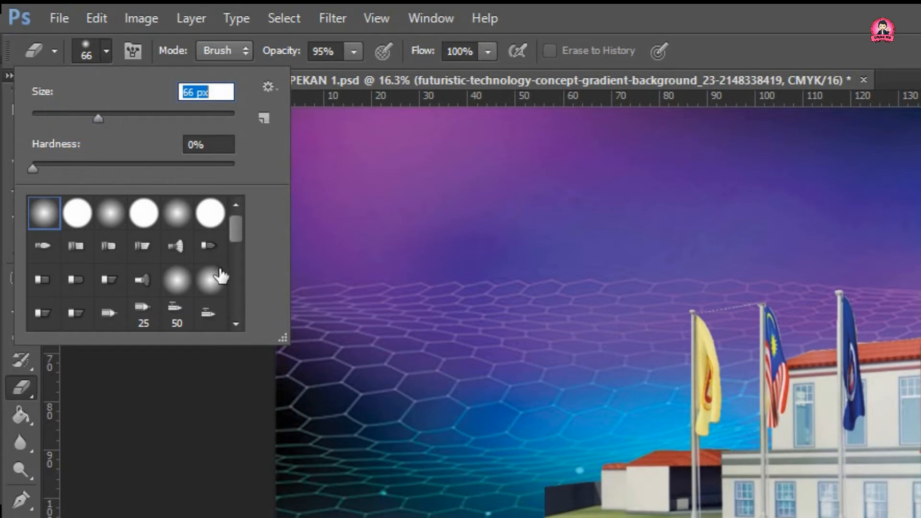
click(96, 116)
click(106, 47)
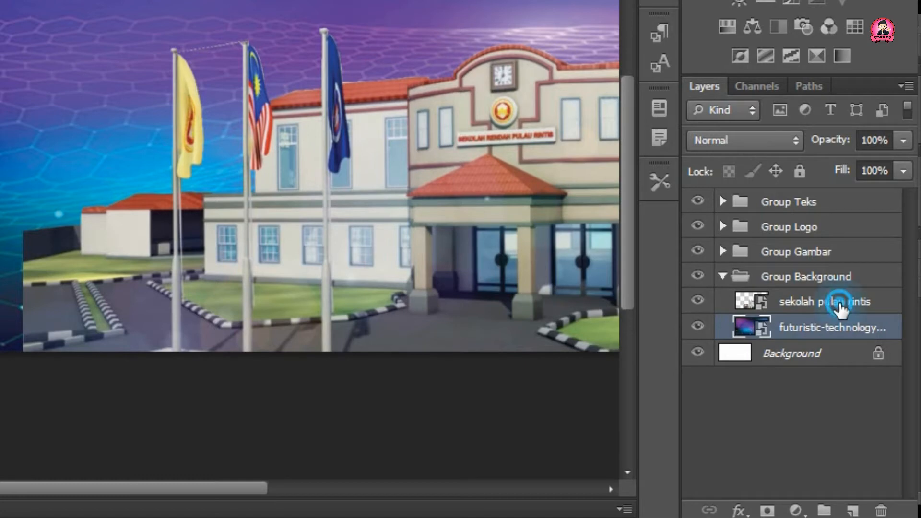
- Select the sekolah pulau rintis layer and rasterize its smart object so it can be erased
click(840, 306)
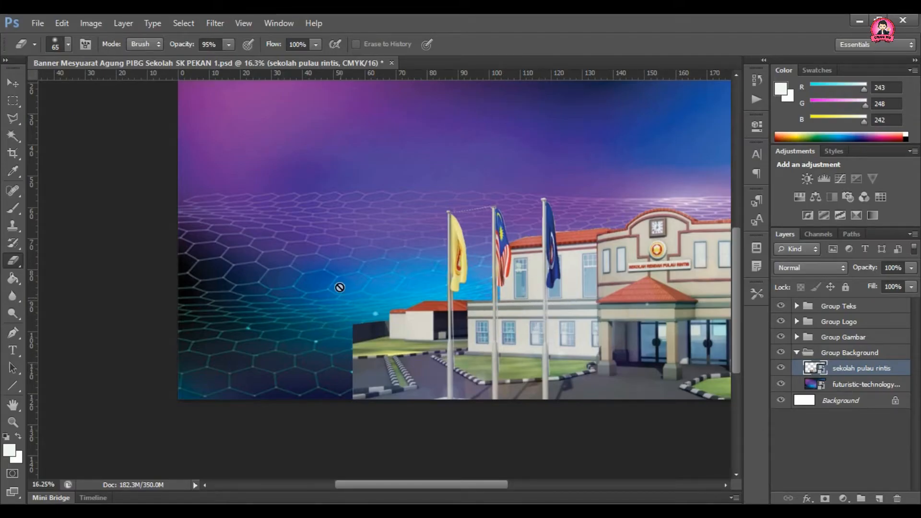
click(538, 309)
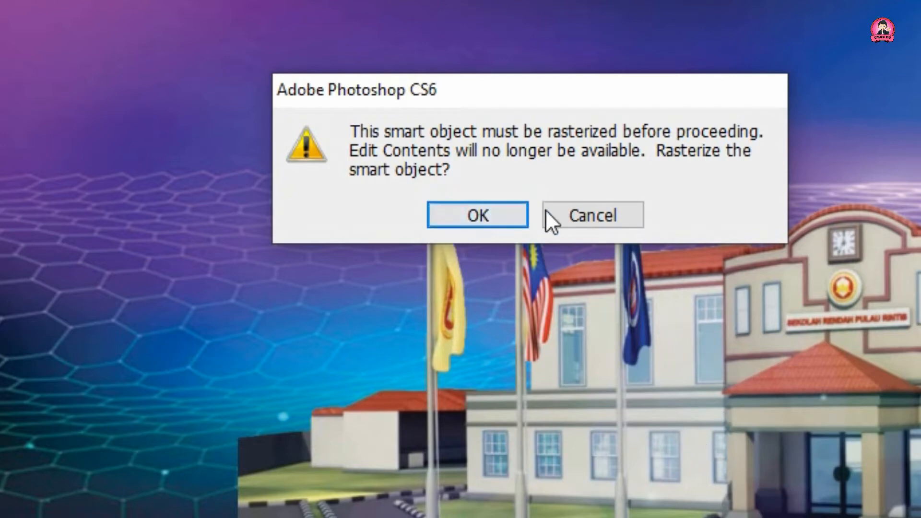
click(470, 212)
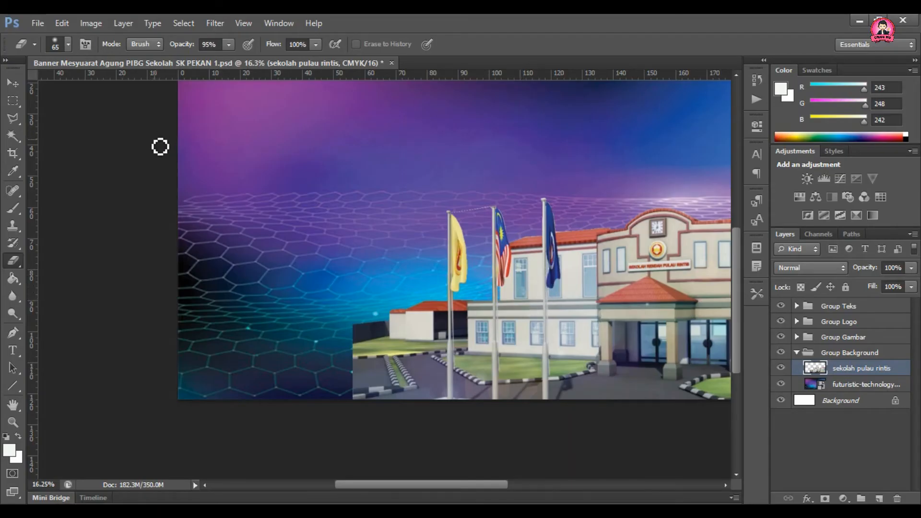
- Set the eraser size to 257 px and erase the school image's cut-off left edge along a soft diagonal
click(69, 41)
drag(63, 87, 122, 88)
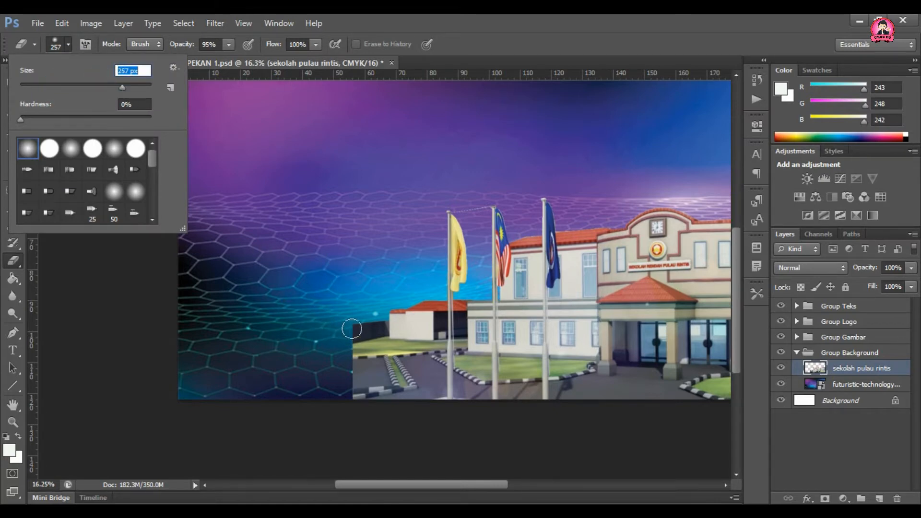
click(509, 42)
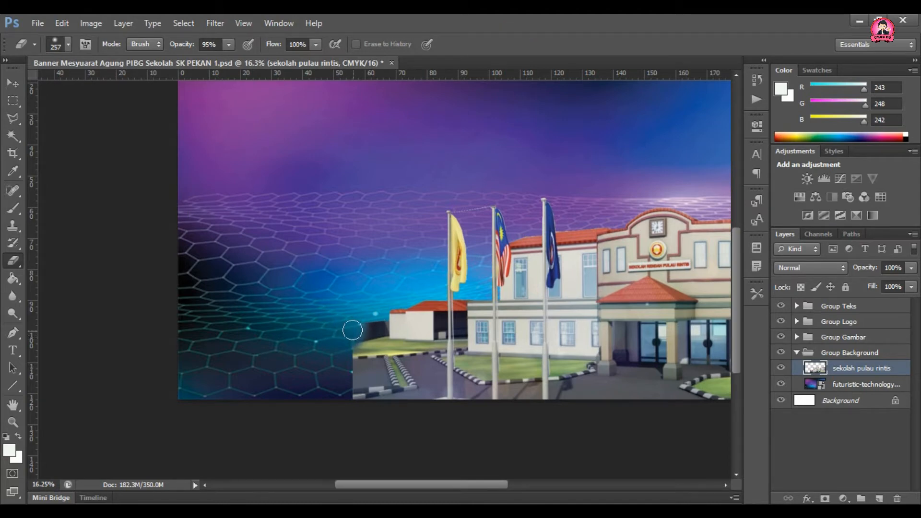
mouse_move(362, 322)
mouse_down()
mouse_move(341, 377)
mouse_move(347, 393)
mouse_move(352, 361)
mouse_move(383, 315)
mouse_move(397, 310)
mouse_move(353, 367)
mouse_move(418, 298)
mouse_up()
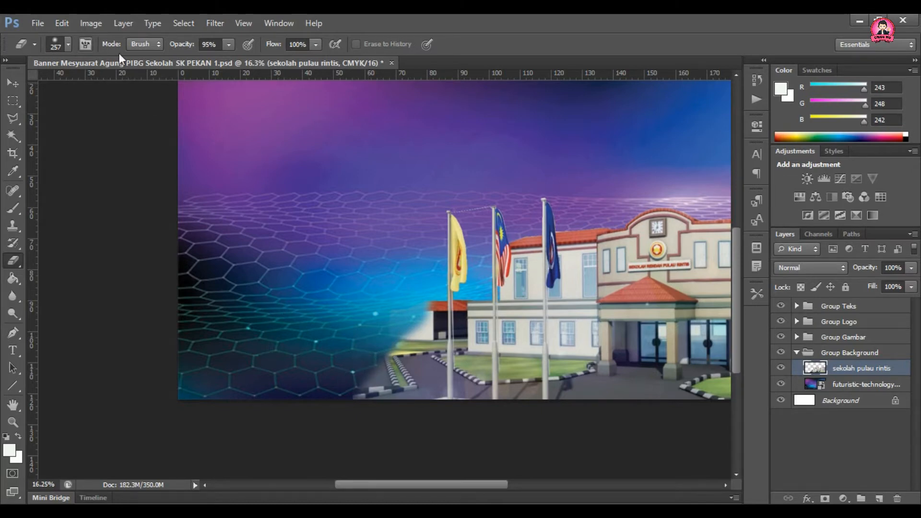
- Lower the eraser opacity to 41% and fade the school image's left edge into the background, down to the banner's bottom
click(229, 44)
drag(229, 58, 191, 57)
click(416, 309)
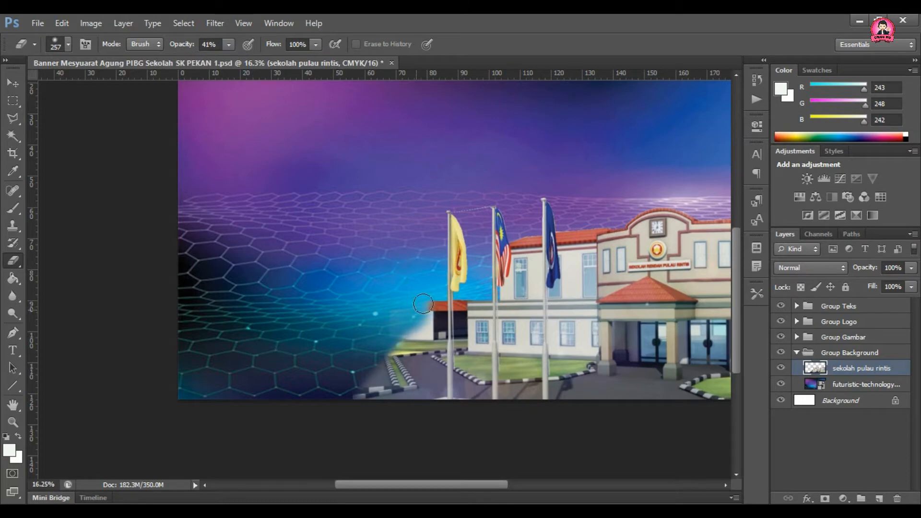
mouse_move(431, 312)
mouse_down()
mouse_move(407, 365)
mouse_move(435, 334)
mouse_move(410, 329)
mouse_move(371, 361)
mouse_move(380, 391)
mouse_move(362, 390)
mouse_move(395, 339)
mouse_up()
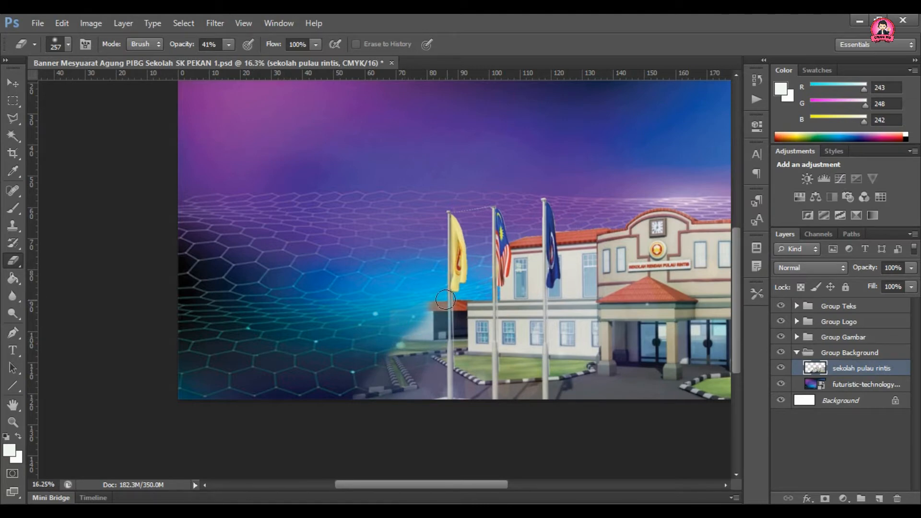
drag(363, 387, 366, 402)
- Leave the eraser for the Move tool, collapse Group Background, and select and expand Group Gambar
click(13, 83)
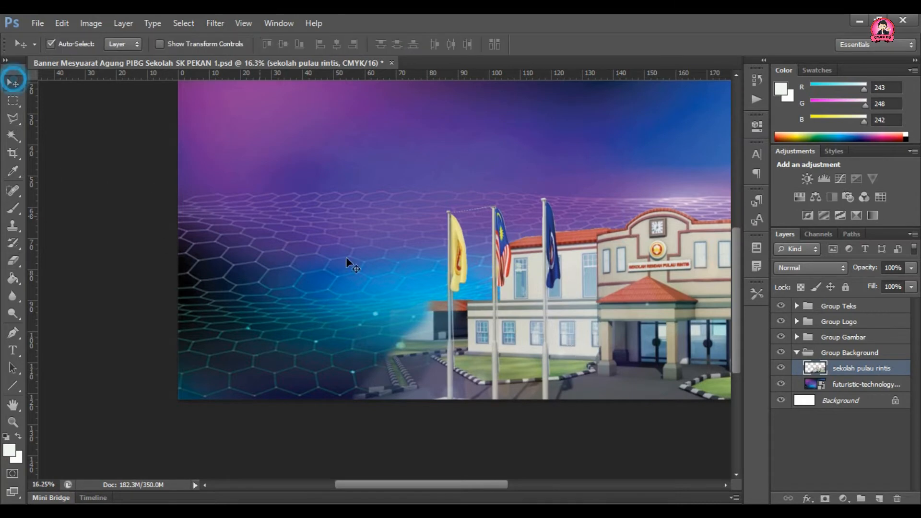
key(ctrl+0)
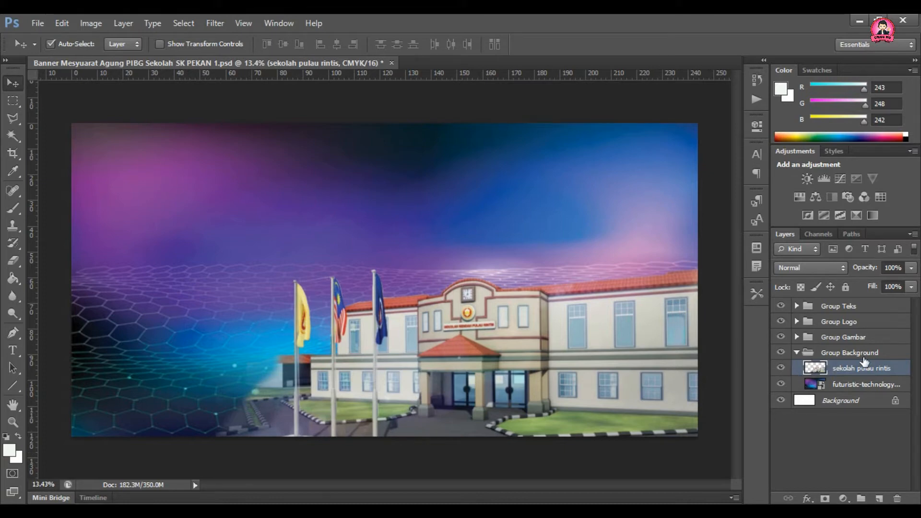
click(791, 354)
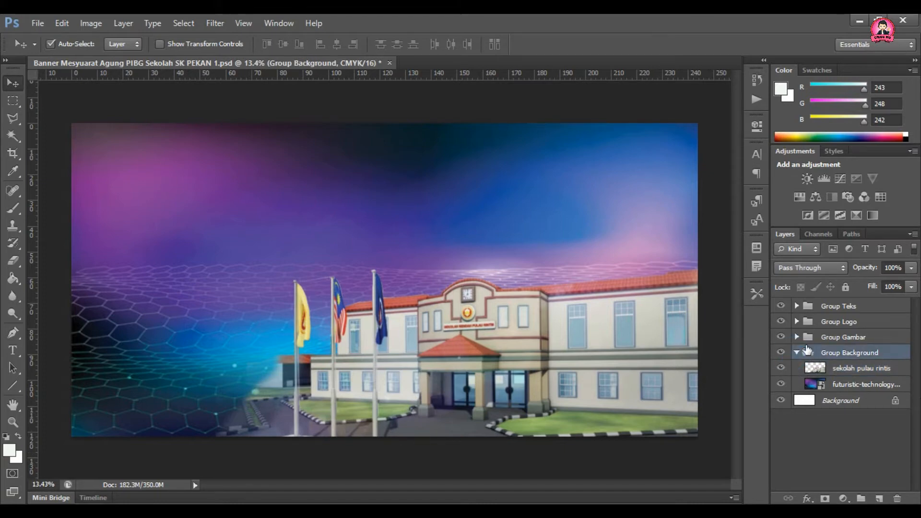
click(797, 353)
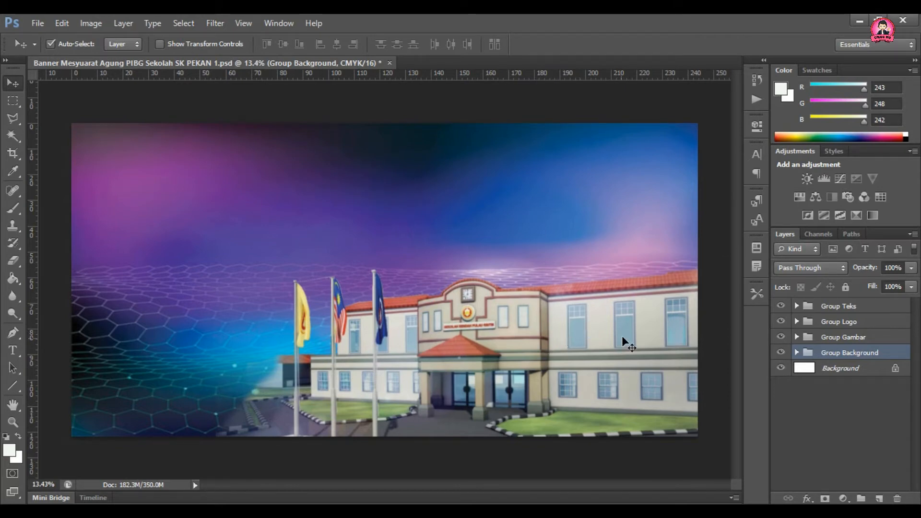
click(847, 340)
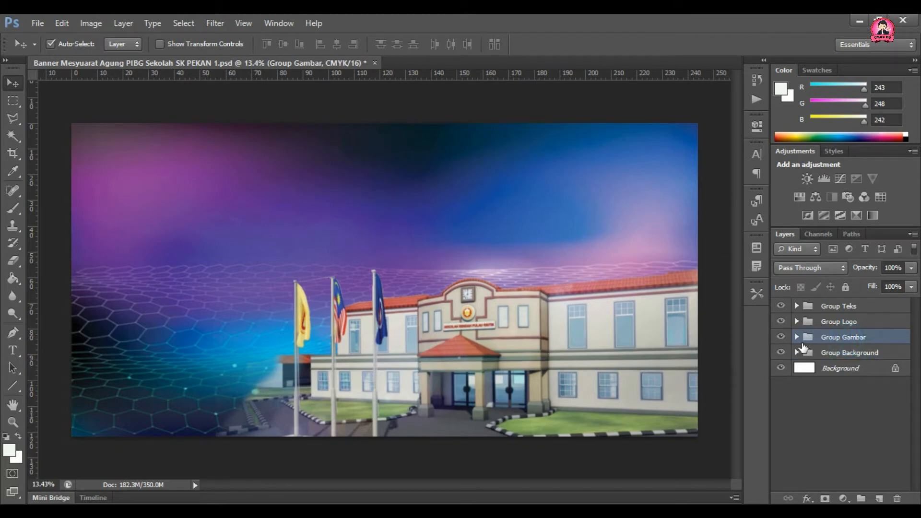
click(796, 338)
- Place the PNG version of the contoh perasmi-png image from the Tutorial Folder onto the banner
click(179, 511)
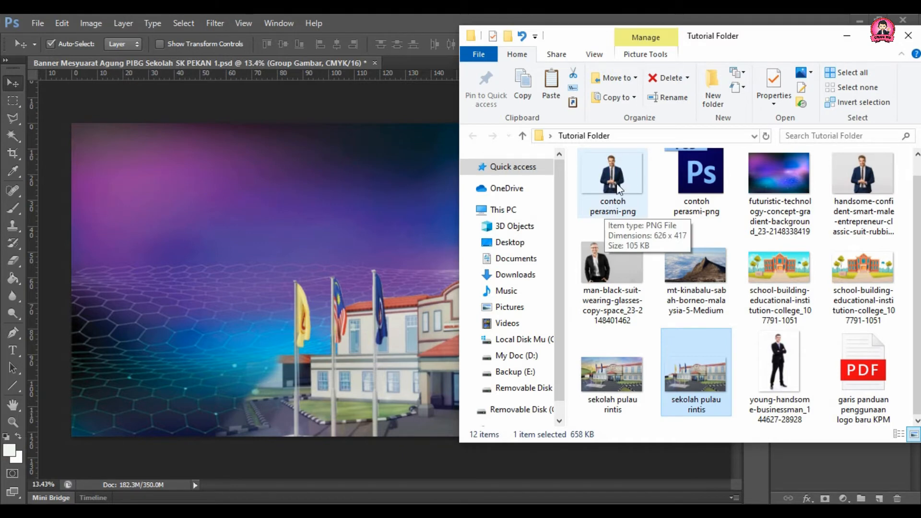
click(617, 184)
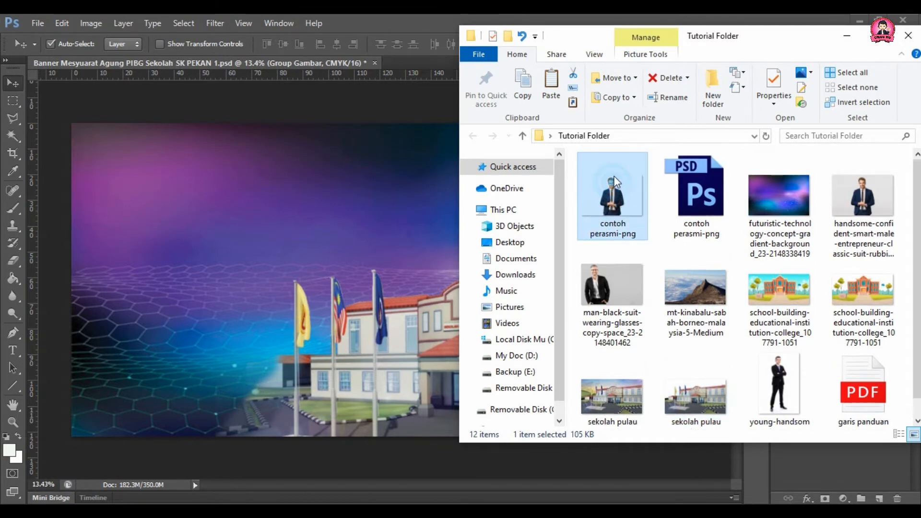
drag(621, 205, 357, 234)
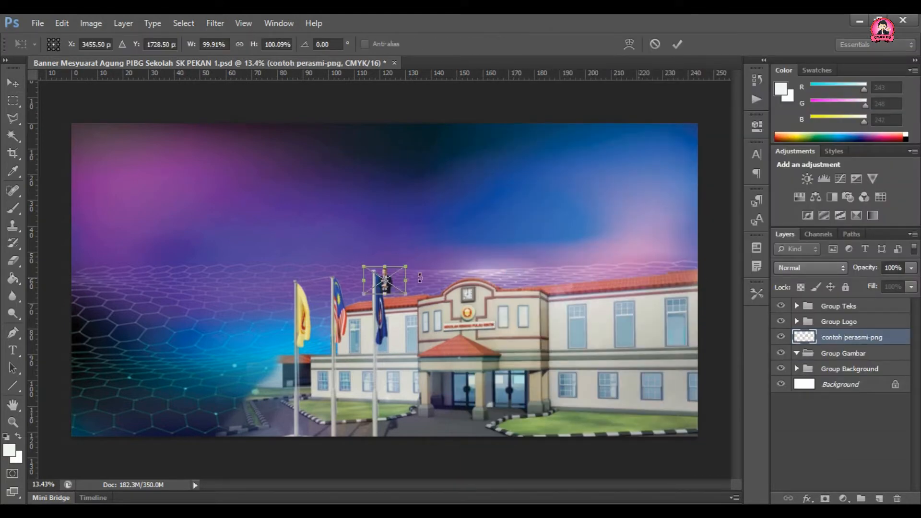
- Scale the placed man to about 1057%, standing right of centre at the banner's bottom edge, and move his layer into Group Gambar
drag(405, 267, 565, 159)
drag(547, 212, 554, 237)
drag(566, 186, 625, 153)
drag(539, 235, 597, 363)
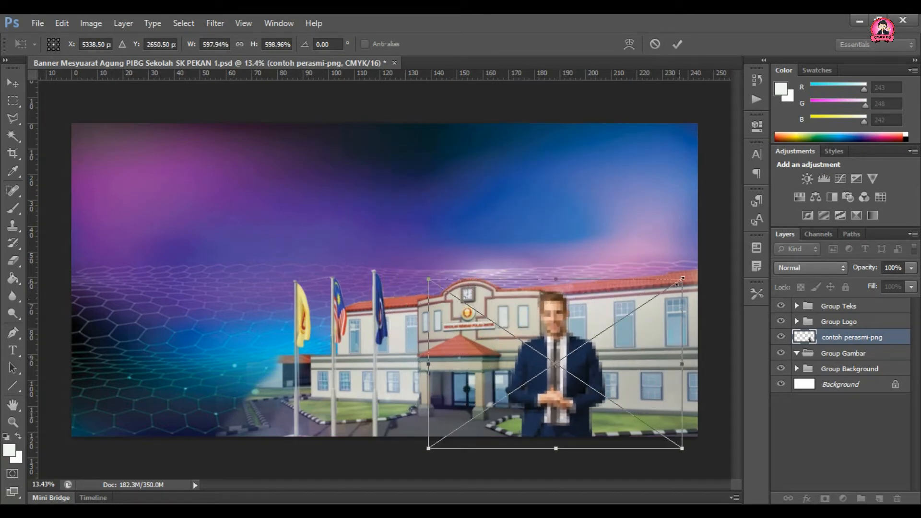
drag(428, 277, 232, 149)
drag(592, 294, 599, 294)
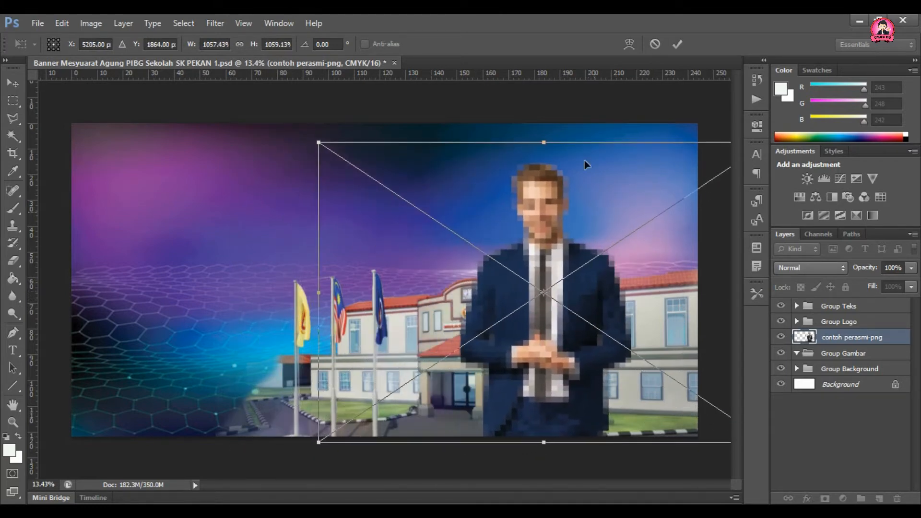
click(676, 45)
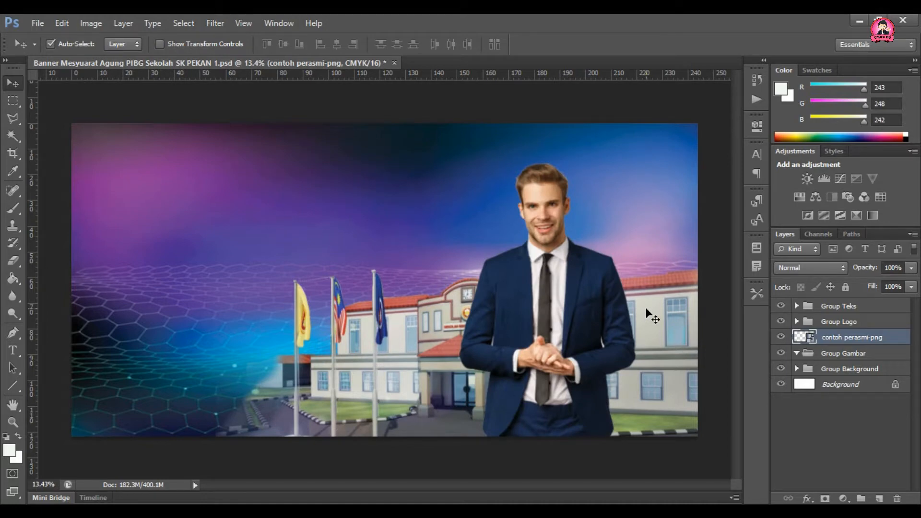
drag(876, 338, 866, 352)
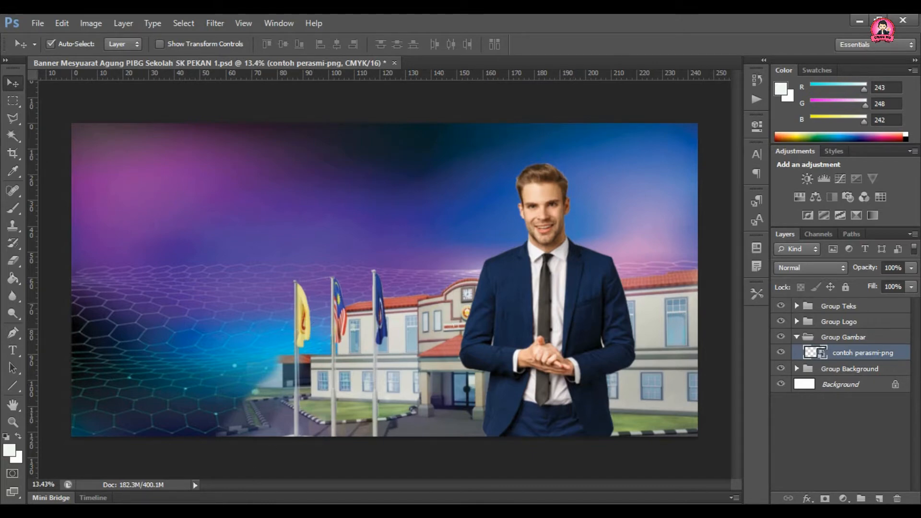
- Place the handsome-confident-smart-male JPG from the Tutorial Folder into Group Gambar and scale it to about 1037% over the banner's middle
key(alt+Tab)
click(892, 234)
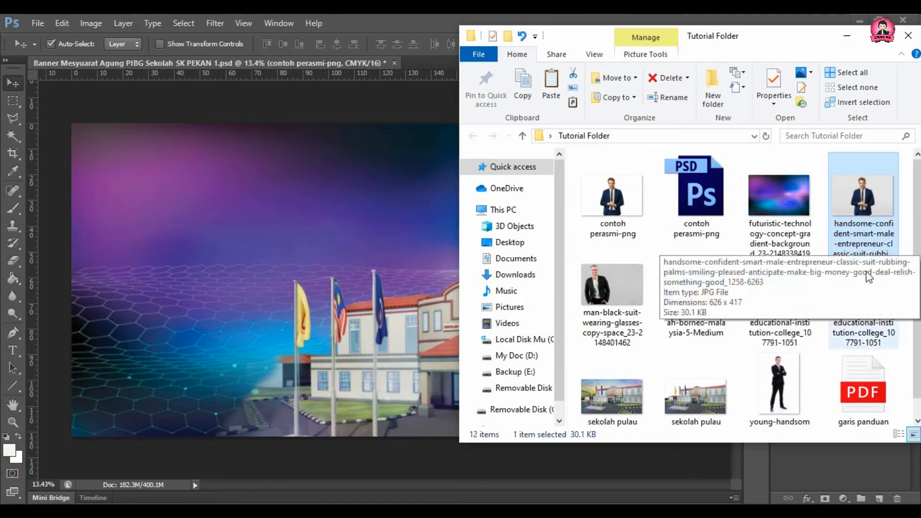
drag(866, 198, 333, 204)
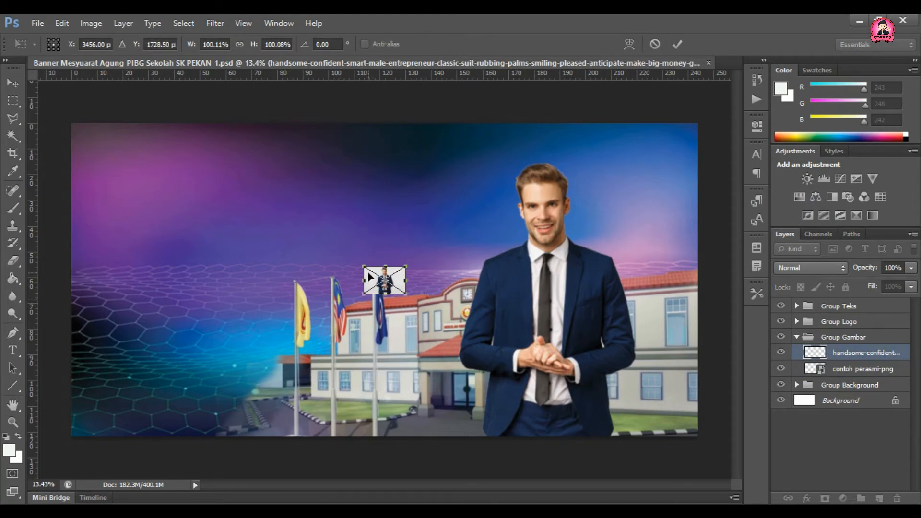
drag(363, 264, 168, 136)
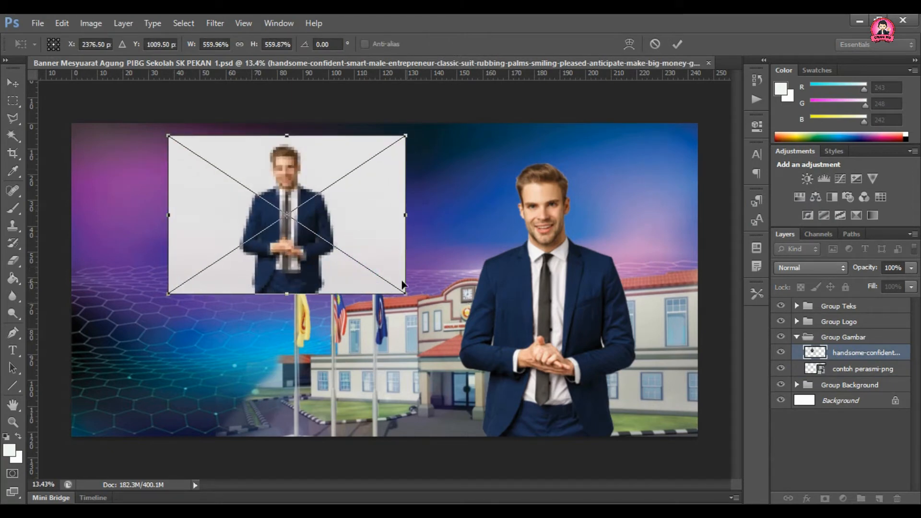
drag(407, 293, 605, 435)
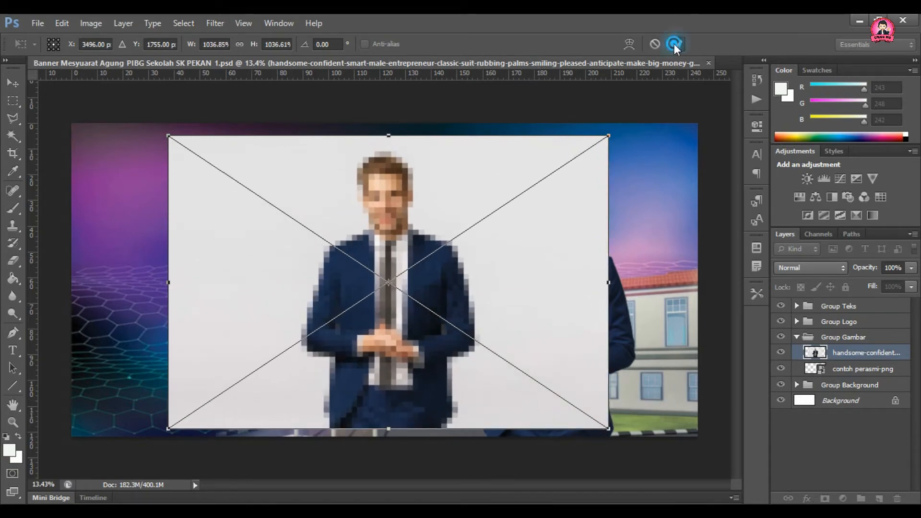
click(676, 46)
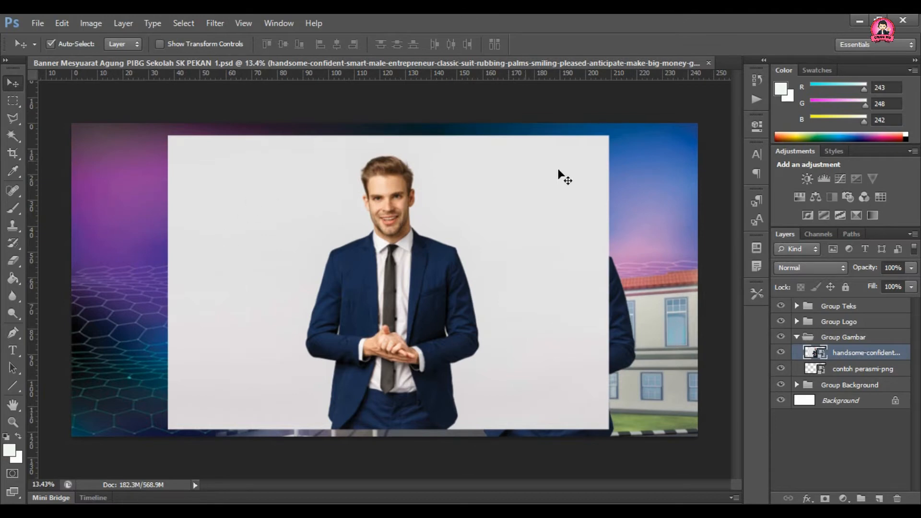
- Delete the handsome-confident JPG layer from Group Gambar, keeping only the contoh perasmi-png picture
drag(539, 242, 509, 251)
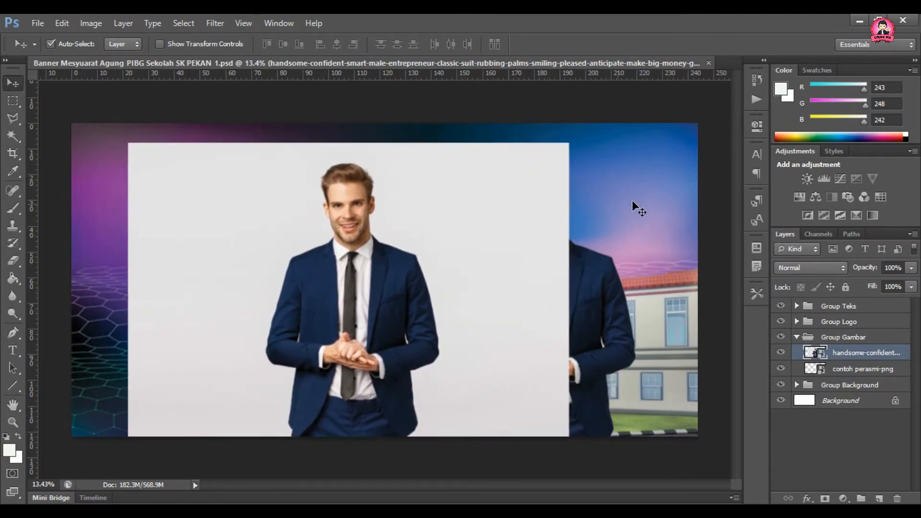
mouse_move(224, 230)
mouse_down()
mouse_move(220, 220)
mouse_move(229, 222)
mouse_up()
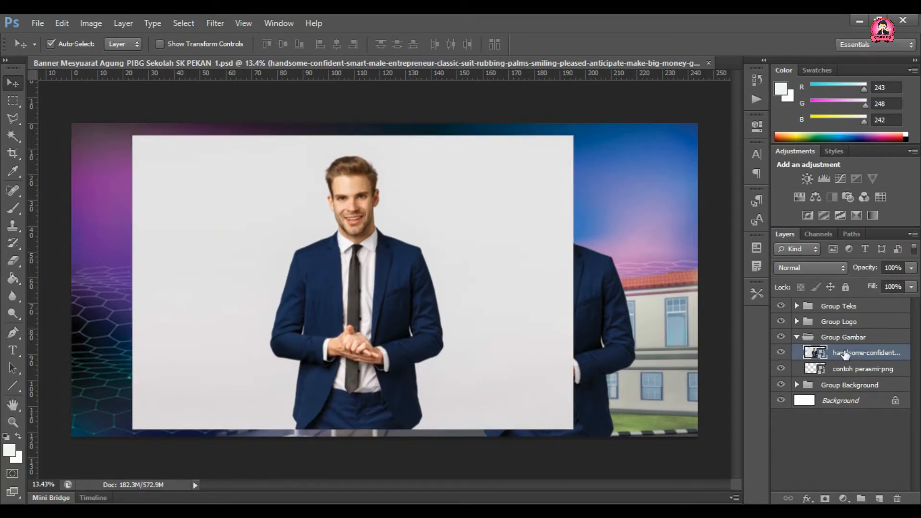
key(Delete)
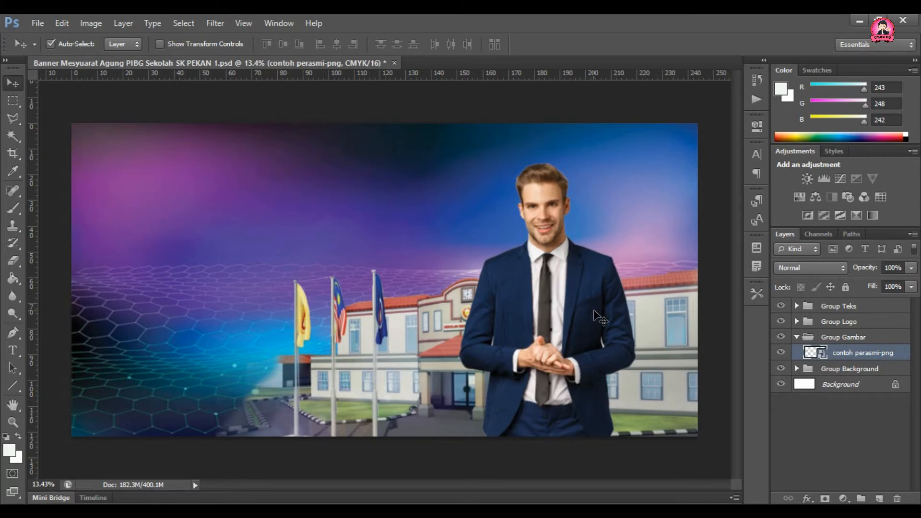
- Move the man toward the banner's right end and scale him to about 906%, standing at the bottom edge
drag(589, 291, 609, 295)
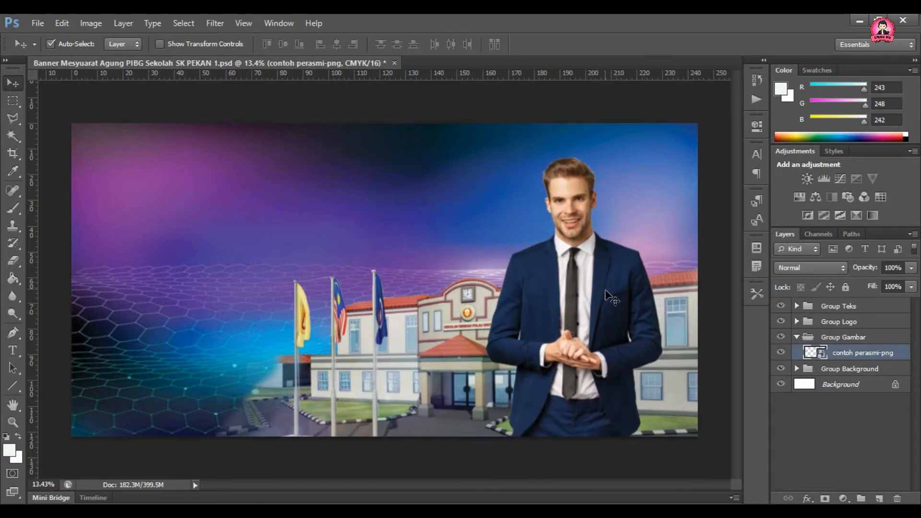
click(607, 276)
key(ctrl+t)
drag(347, 137, 411, 181)
drag(657, 301, 645, 301)
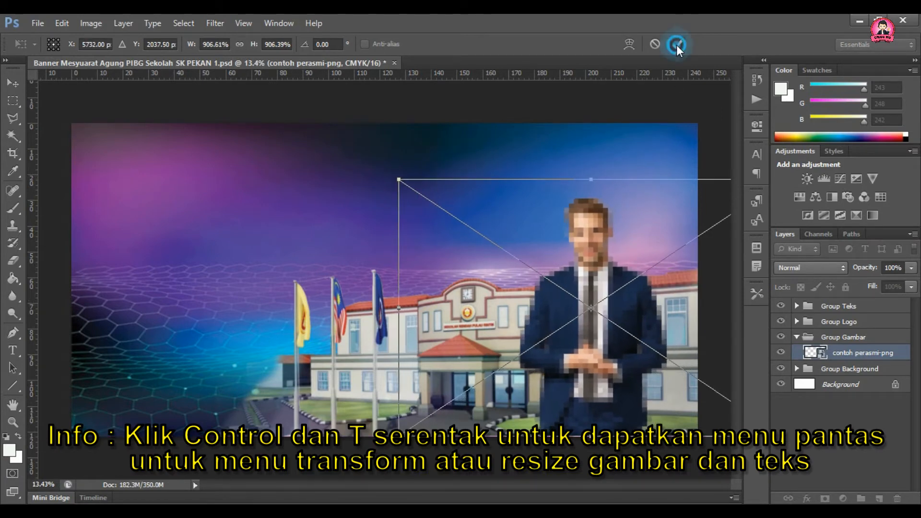
click(677, 44)
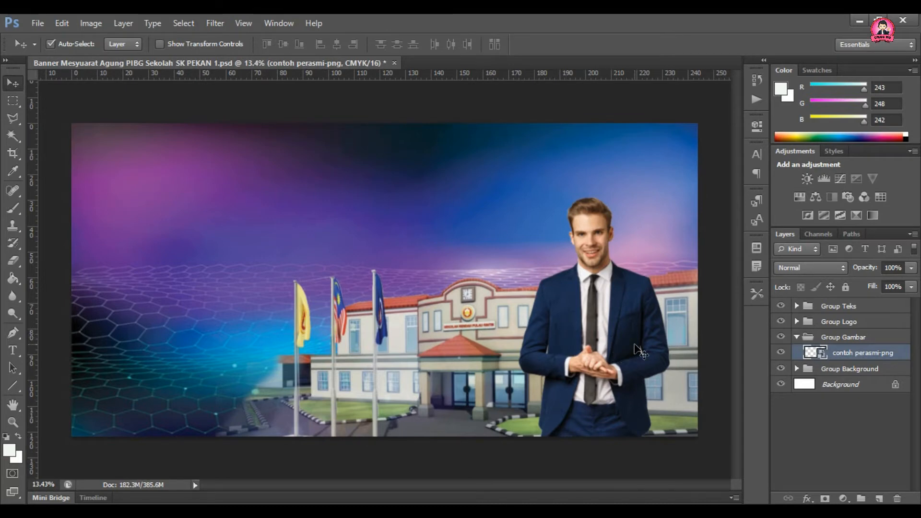
- Collapse Group Gambar, and select and expand Group Logo
click(797, 338)
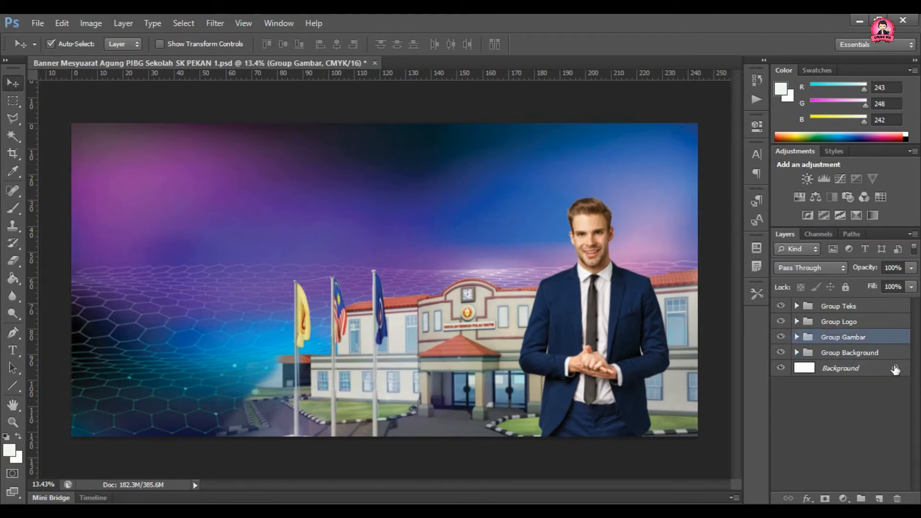
click(833, 324)
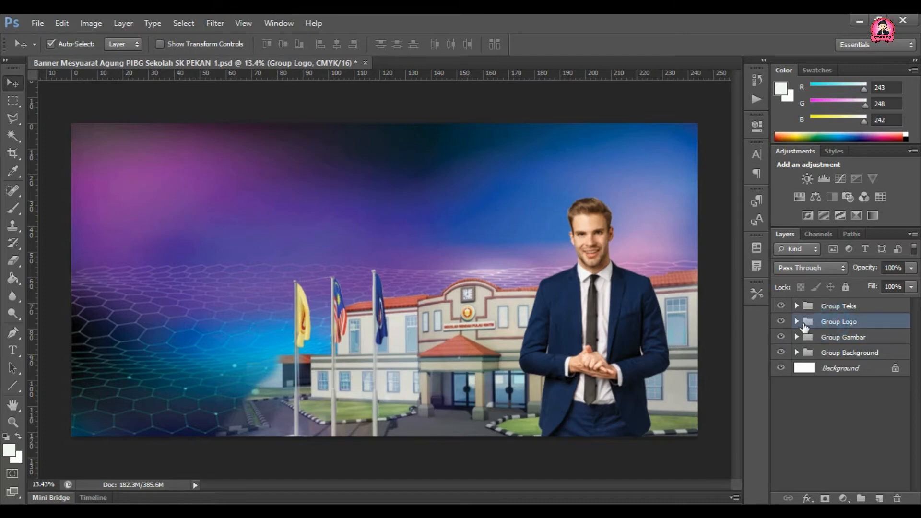
click(797, 321)
- Place the KPM_Logo (new) image from the logo kerajaan folder onto the banner
key(alt+Tab)
scroll(706, 329, down, 2)
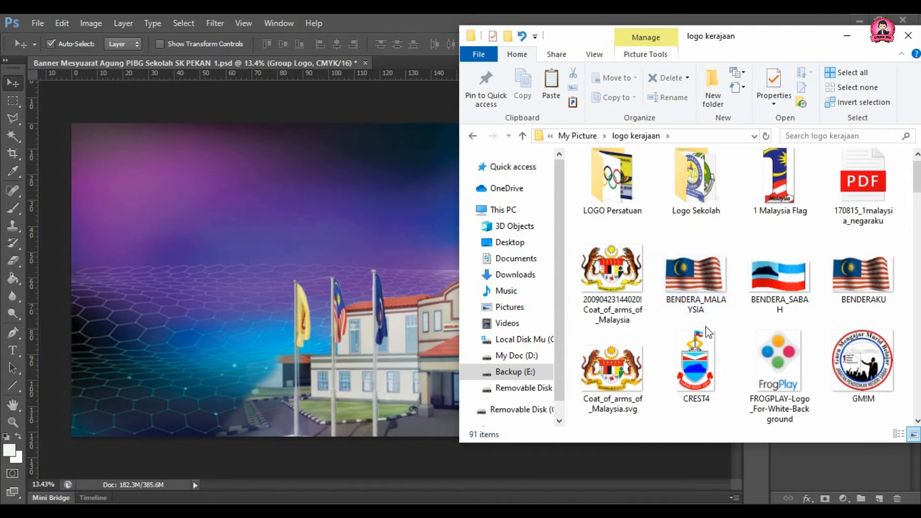
scroll(706, 331, down, 5)
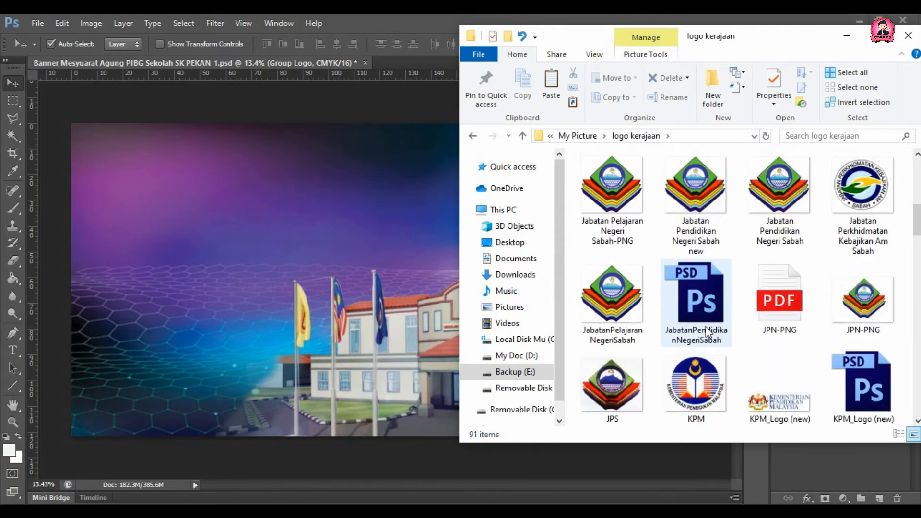
scroll(706, 329, down, 3)
click(775, 244)
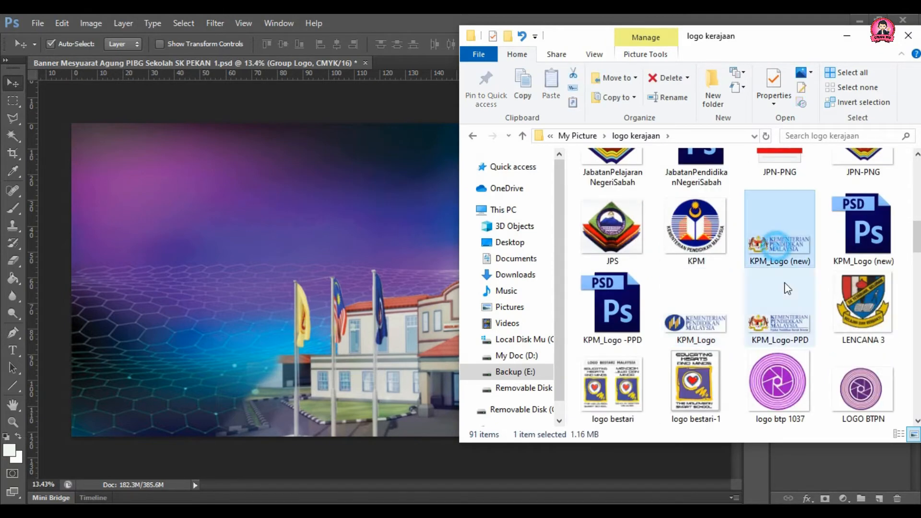
drag(769, 251, 224, 195)
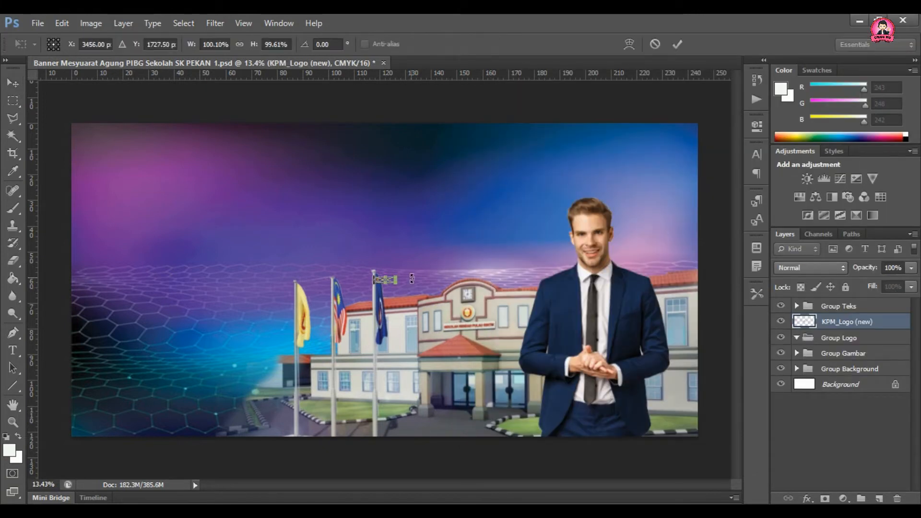
- Scale the KPM logo to about 579% and position it near the banner's upper-left corner
drag(394, 279, 501, 221)
drag(470, 263, 270, 172)
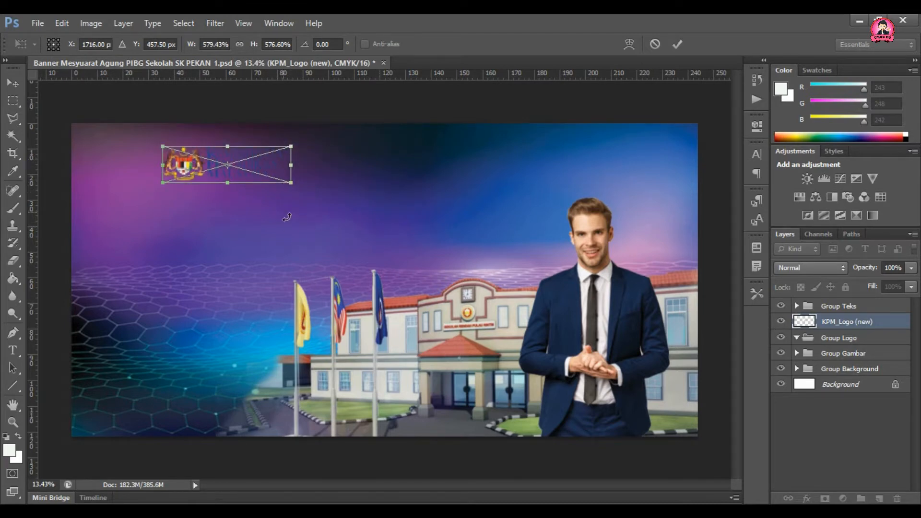
drag(261, 165, 251, 159)
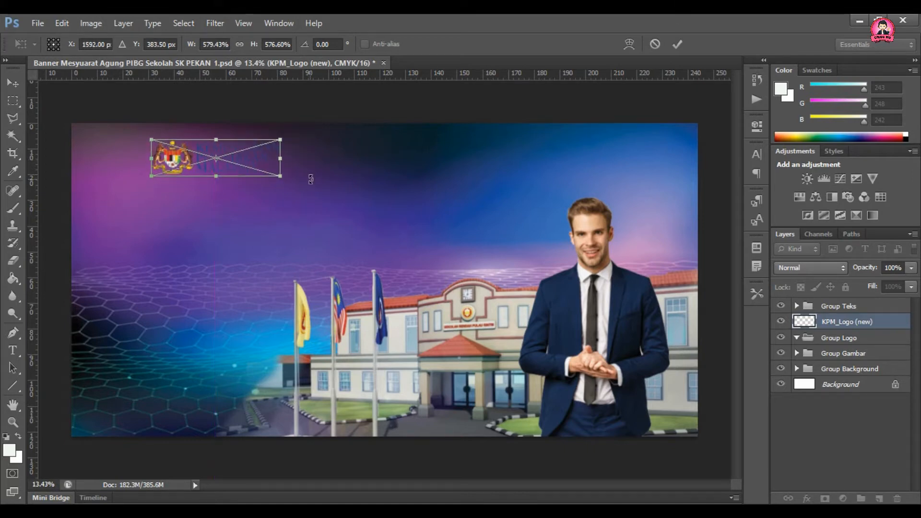
click(673, 46)
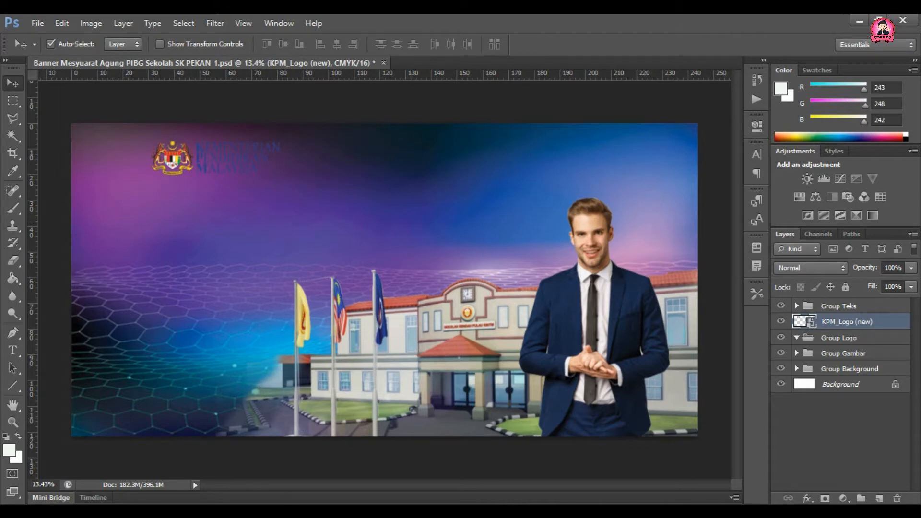
- Place the logo-hari-guru image from the logo kerajaan folder onto the banner
click(186, 510)
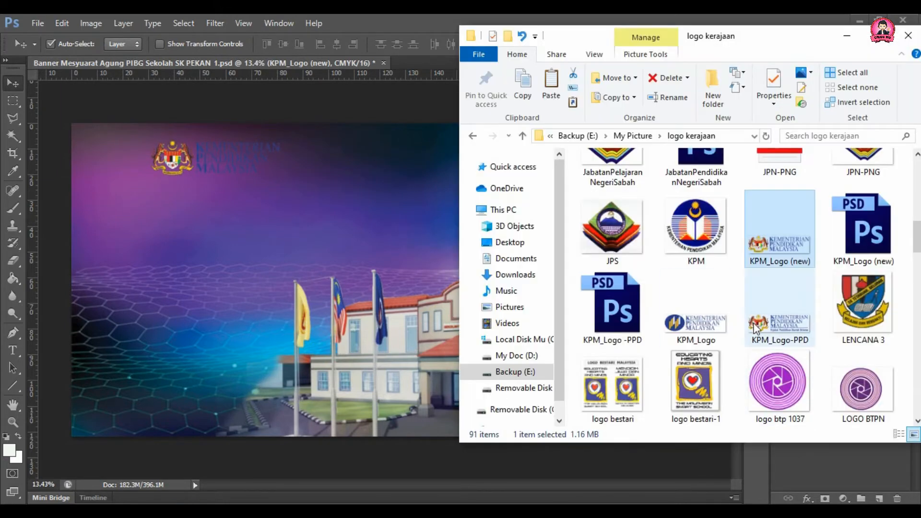
scroll(747, 307, down, 3)
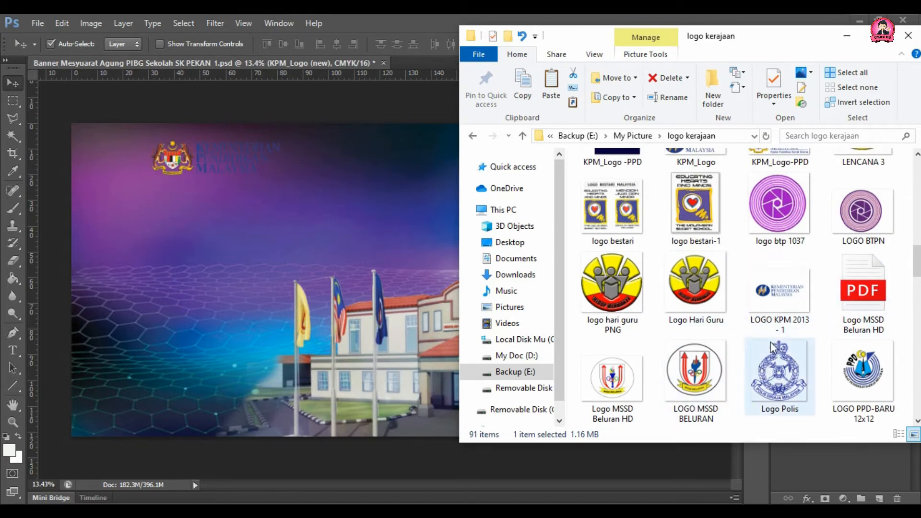
scroll(770, 341, down, 1)
scroll(815, 319, down, 2)
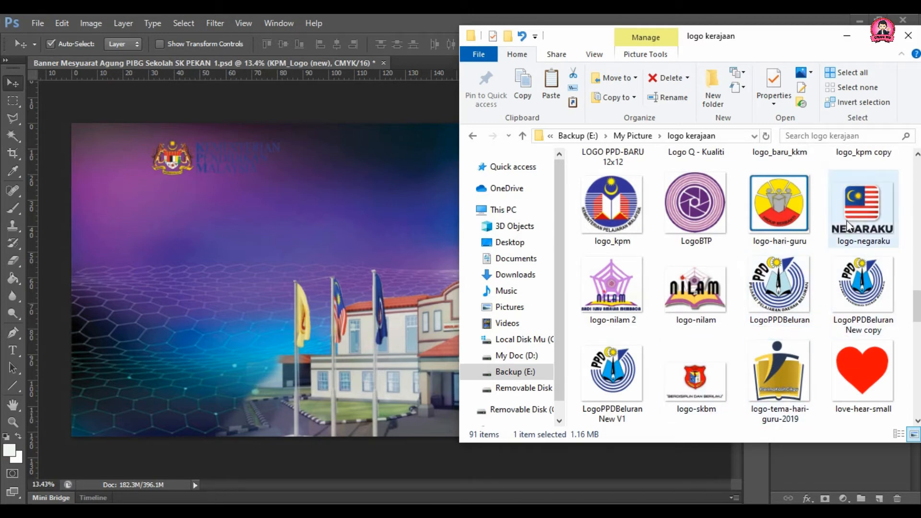
click(838, 211)
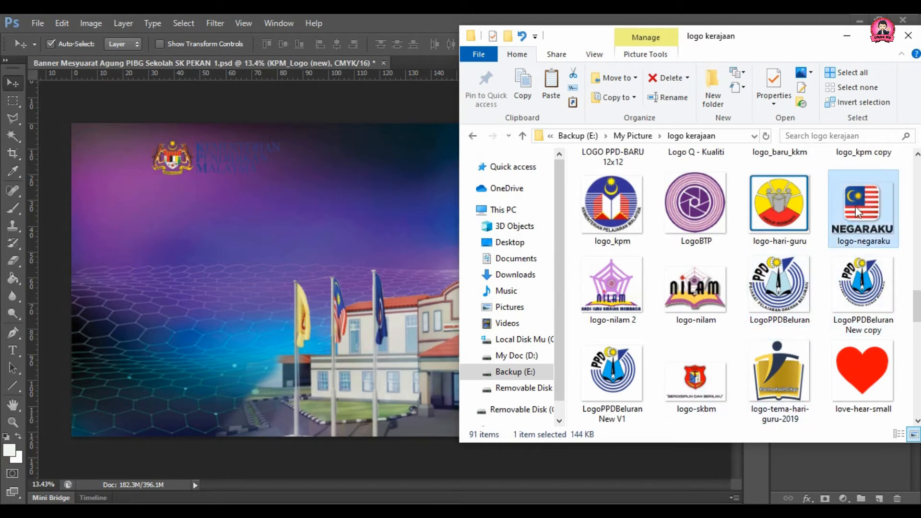
click(792, 217)
drag(778, 205, 387, 243)
- Scale the hari guru logo to about 162% and align it to the right of the KPM logo
drag(342, 160, 343, 160)
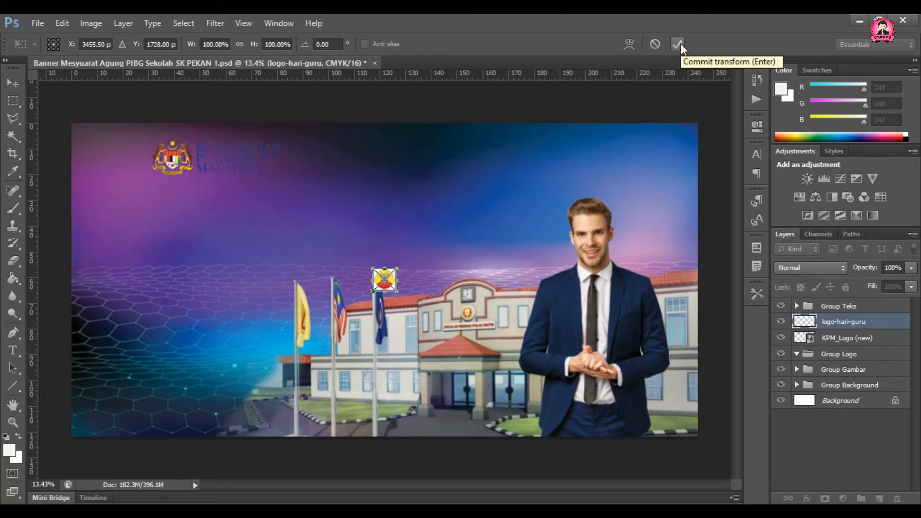
drag(402, 267, 339, 166)
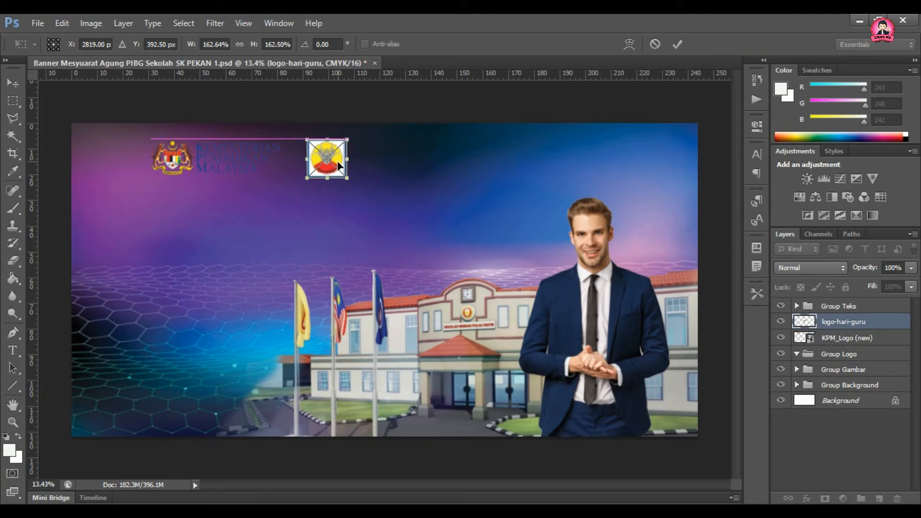
click(676, 45)
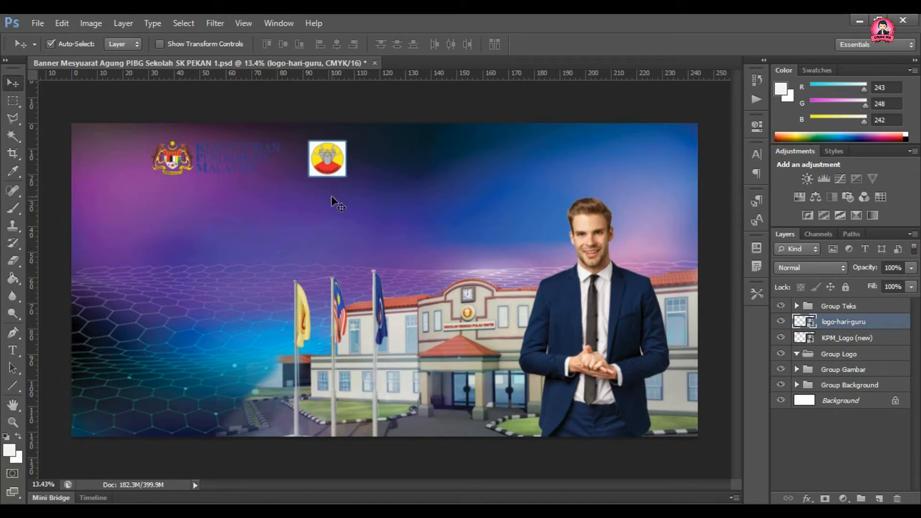
- Move the logo-hari-guru and KPM_Logo (new) layers together into Group Logo and collapse the group
ctrl+click(847, 339)
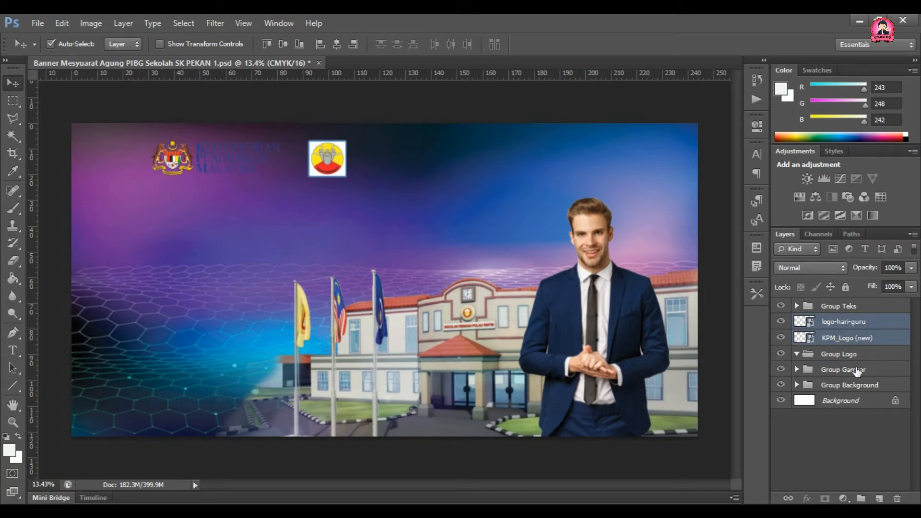
drag(857, 341, 862, 357)
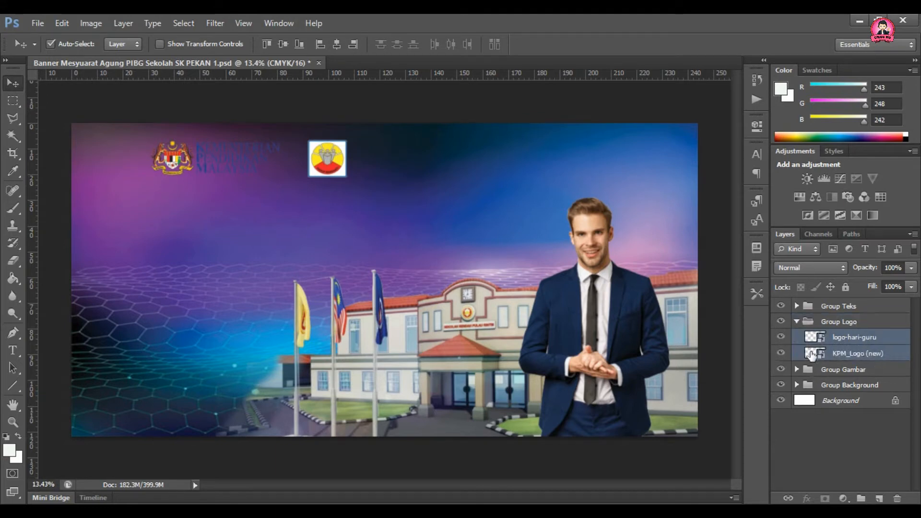
click(797, 321)
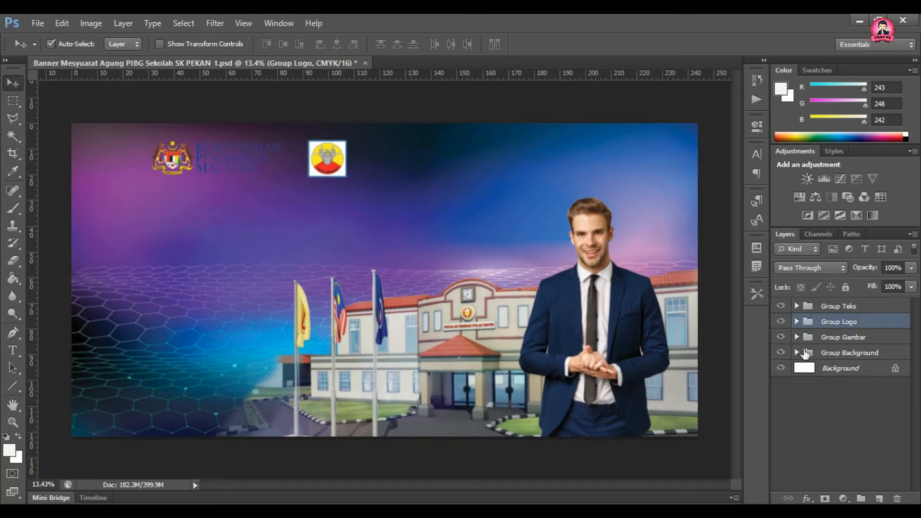
- Hide Group Background to check the logos on plain white, look at its layers, and show and collapse it again
click(781, 353)
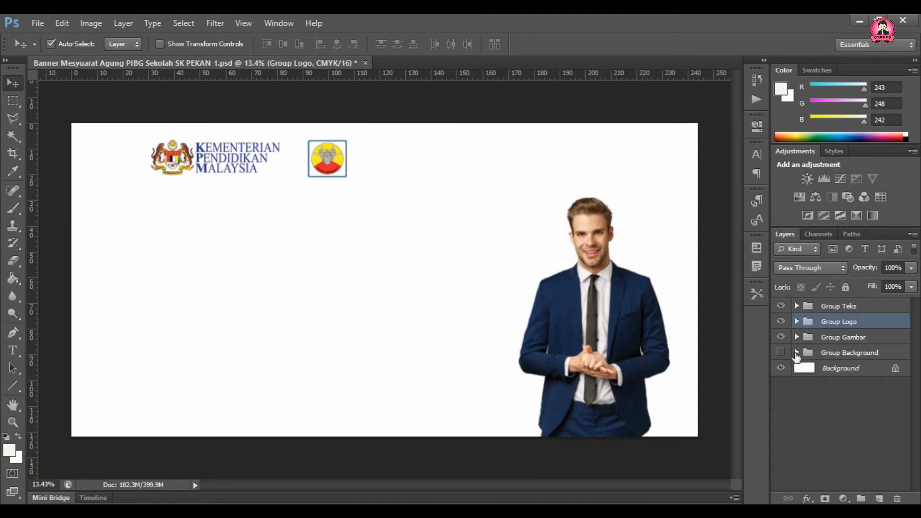
click(796, 352)
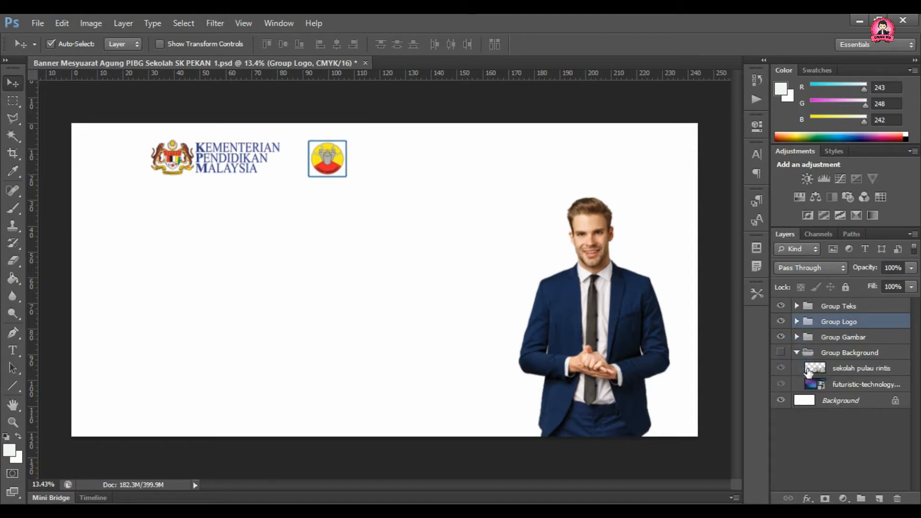
click(780, 352)
click(796, 353)
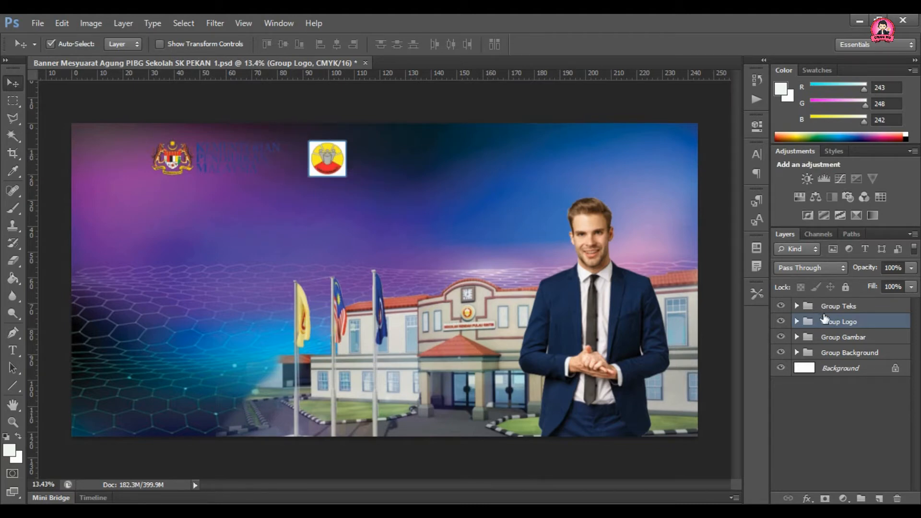
- Transform the whole Group Logo, narrowing both logos to about 97.6% width at full height
click(830, 337)
click(836, 326)
key(ctrl+t)
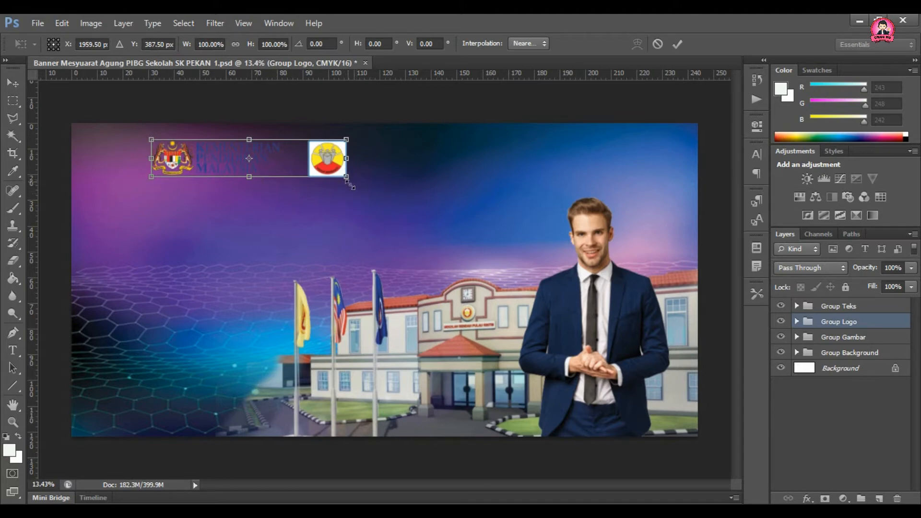
mouse_move(345, 176)
mouse_down()
mouse_move(399, 199)
mouse_move(393, 178)
mouse_move(431, 197)
mouse_move(417, 183)
mouse_move(329, 172)
mouse_move(341, 177)
mouse_up()
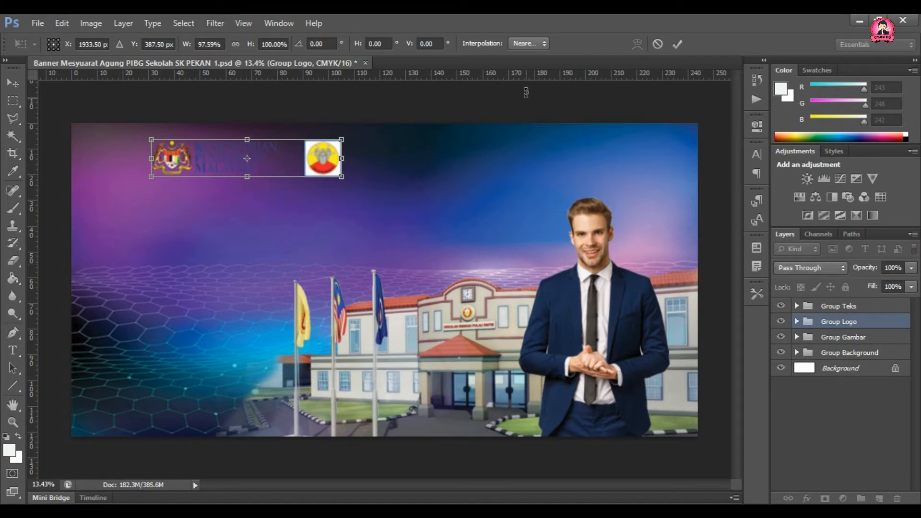
click(676, 44)
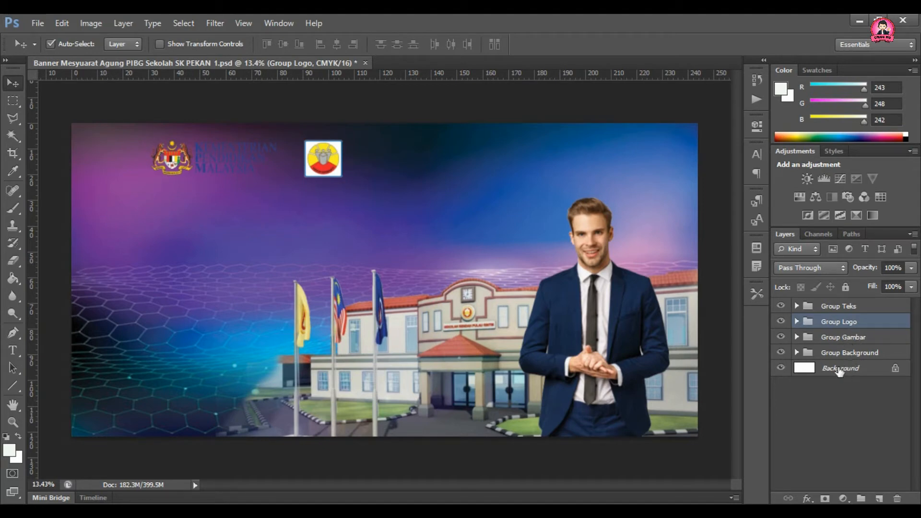
- Start a text line in Group Teks below the logos, with the font set to Arial at 150 pt
click(838, 309)
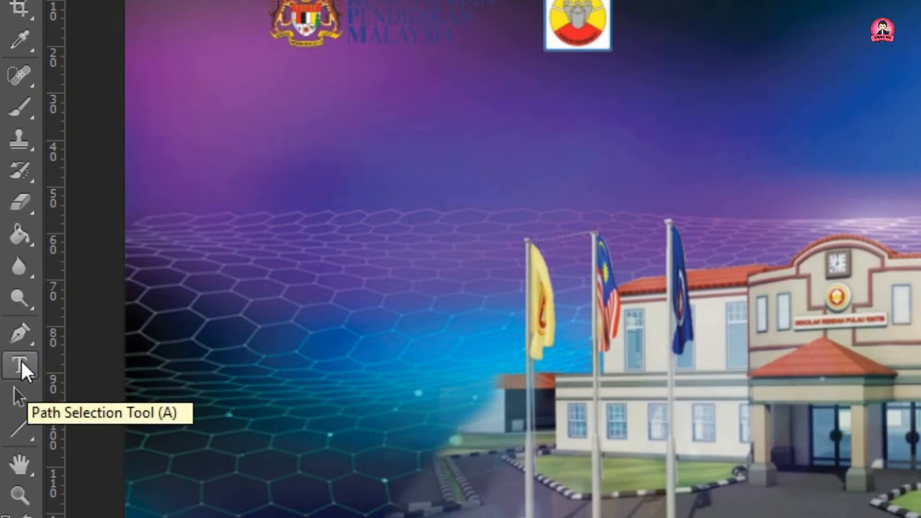
click(11, 367)
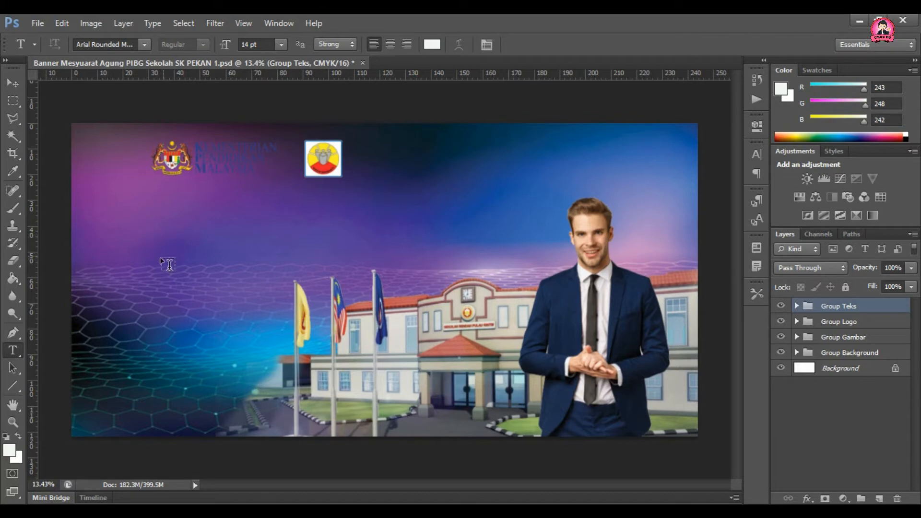
click(114, 211)
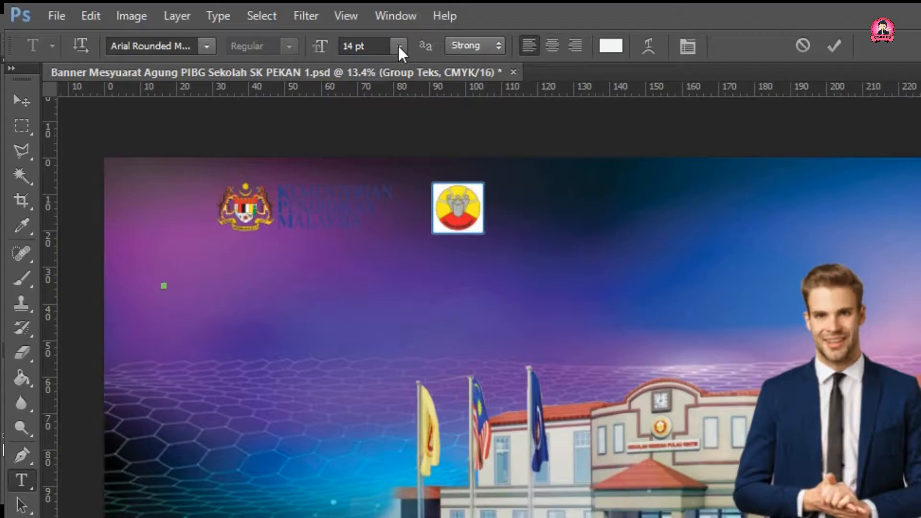
click(281, 44)
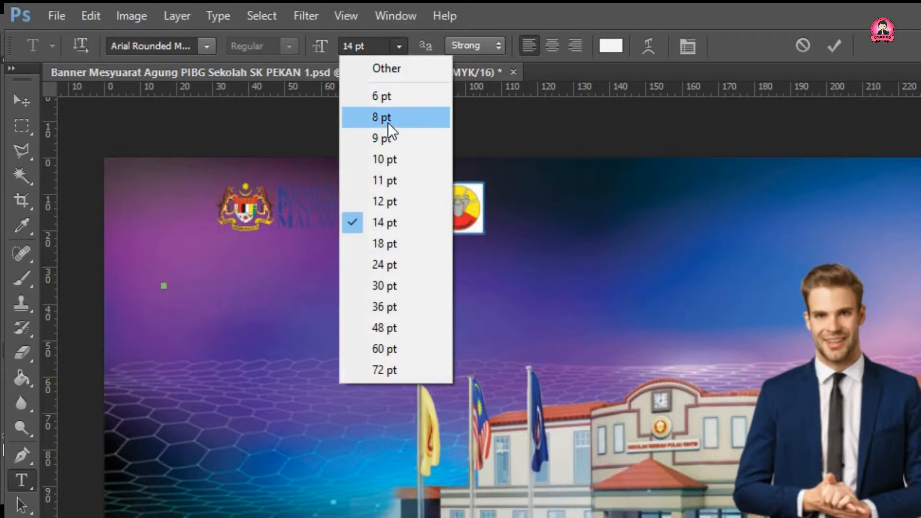
click(352, 48)
click(350, 47)
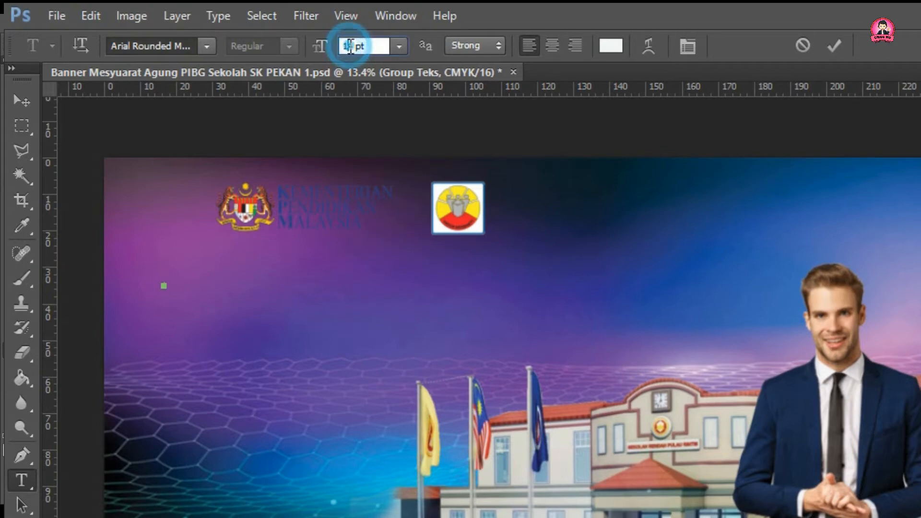
drag(356, 47, 340, 40)
text(150)
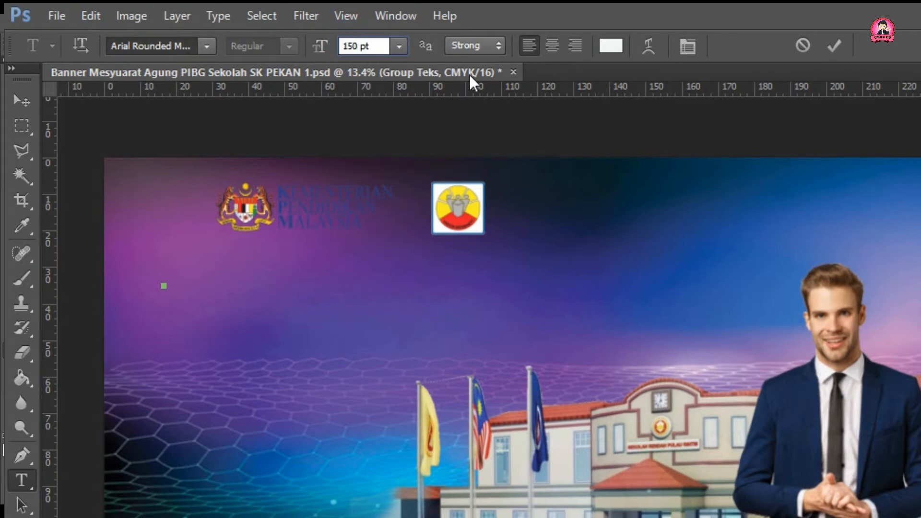
click(207, 47)
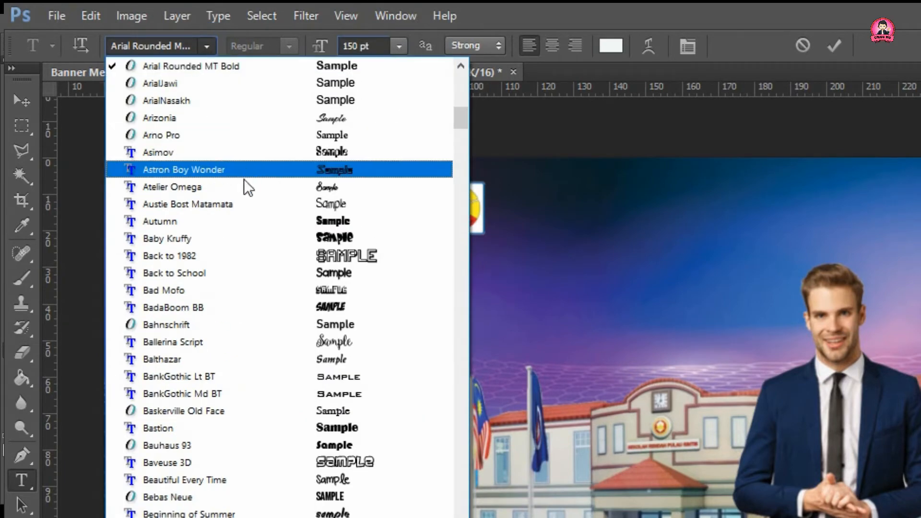
drag(458, 119, 459, 108)
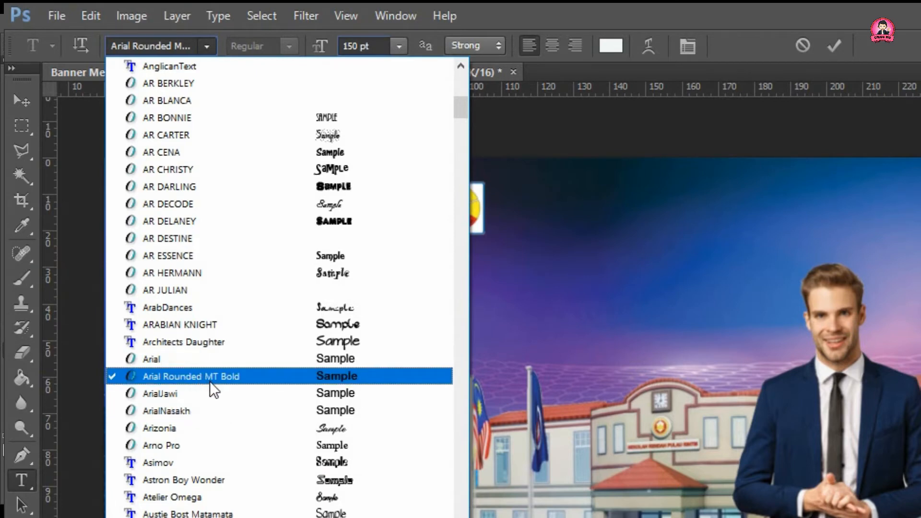
click(165, 358)
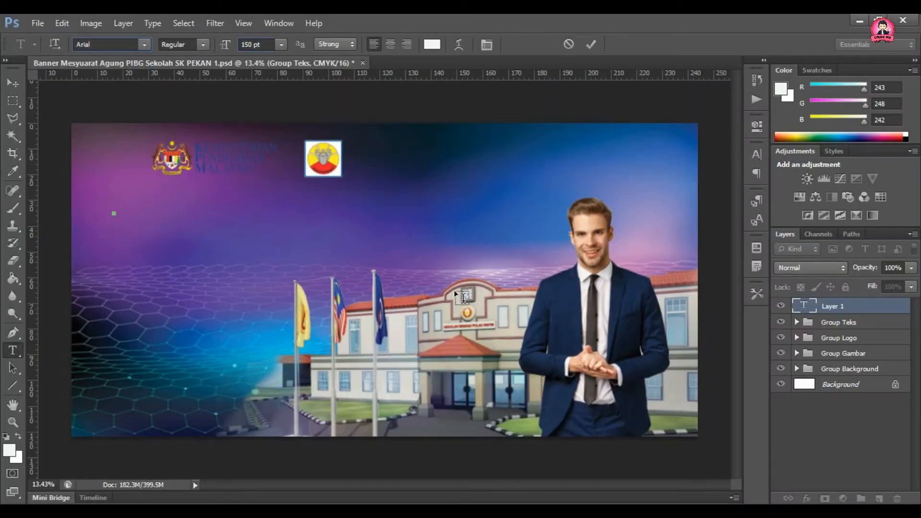
- Enter the banner title "MESYUARAT AGUNG PIBG SK PEKAN 1" as the text and commit it
click(114, 213)
text(MESYUARAT)
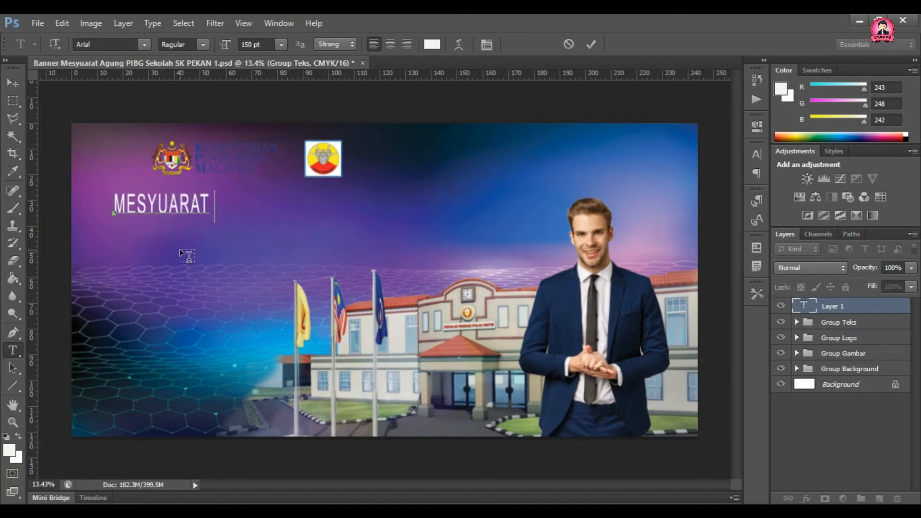
text( AGUN)
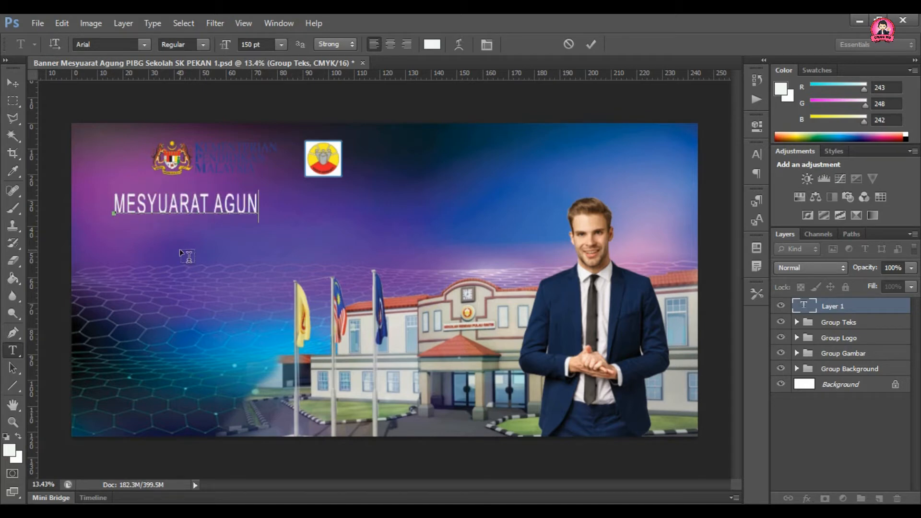
text(G PIBG )
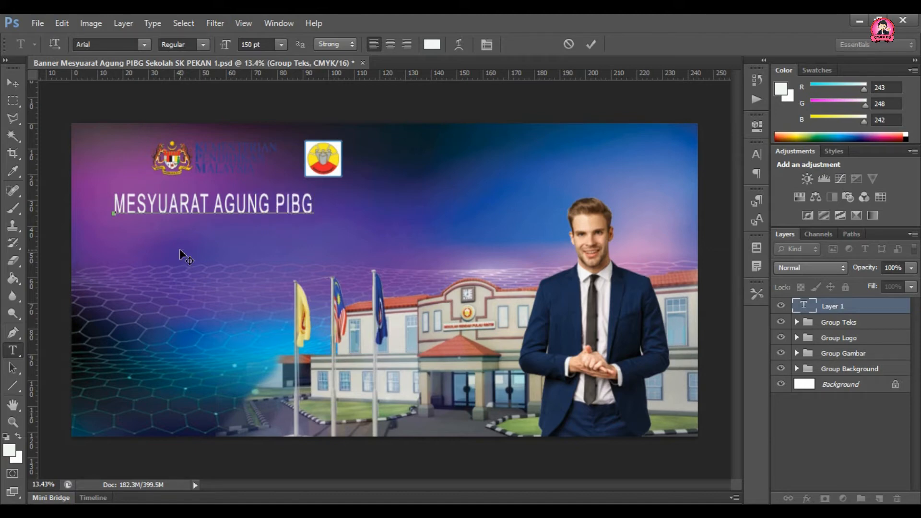
text(SK PEKAN 1)
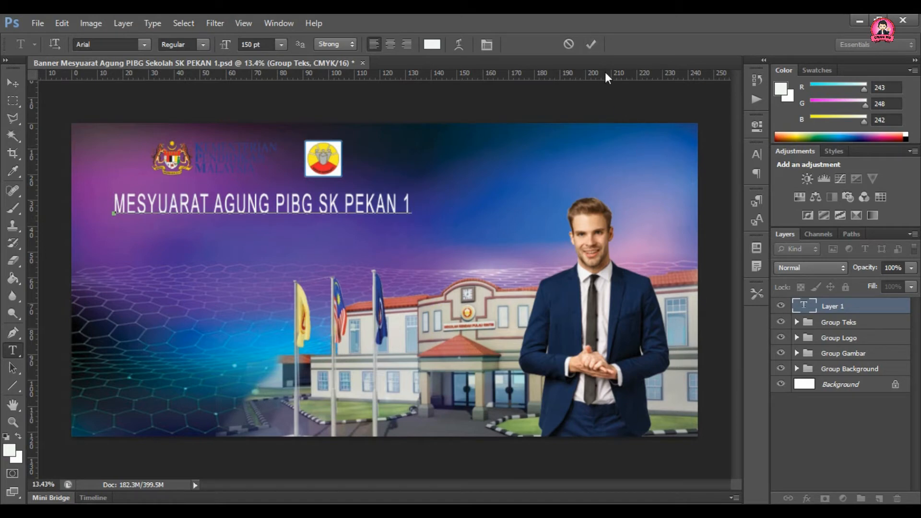
click(594, 44)
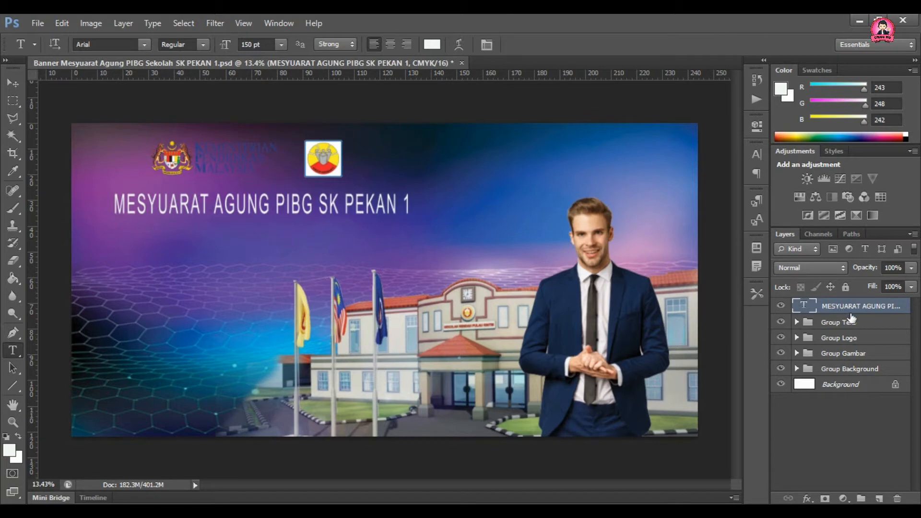
- Move the title text layer into Group Teks, expand the group and select the title layer inside it
drag(852, 306, 855, 324)
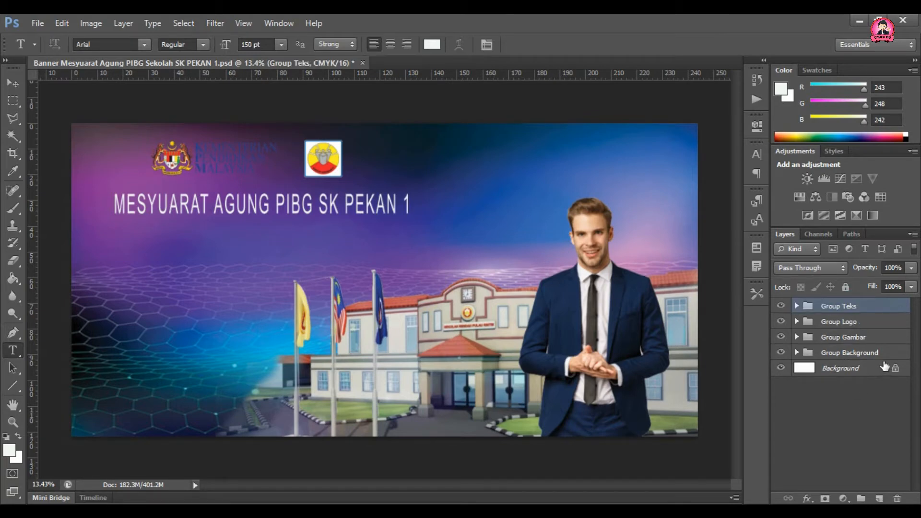
click(796, 305)
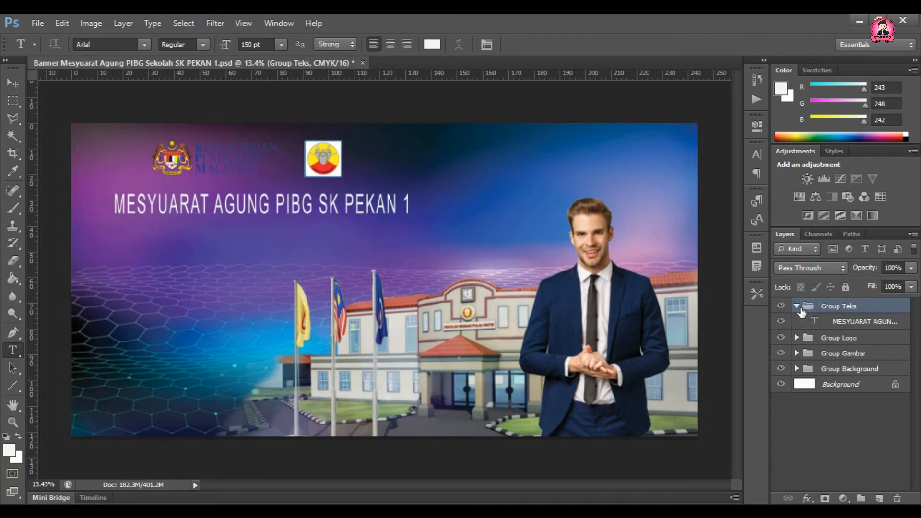
click(850, 324)
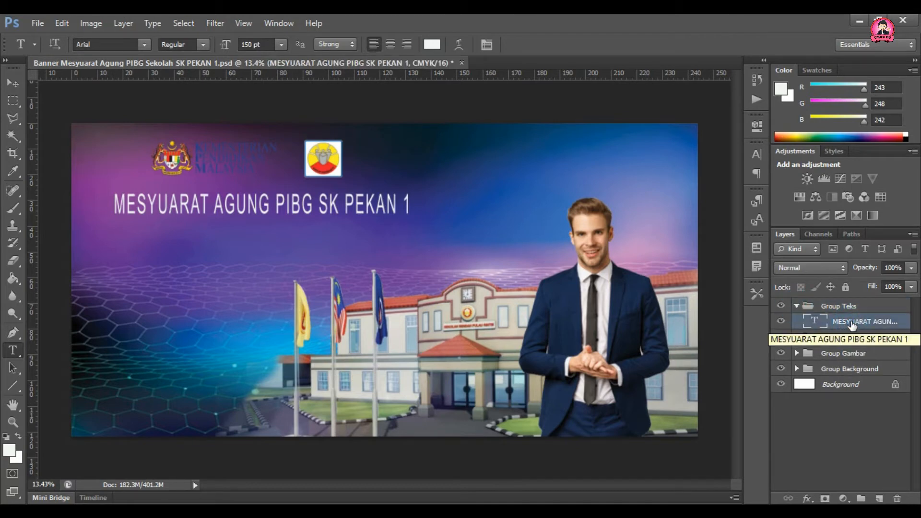
- Reposition the title and scale it to about 153.5% width and 148.8% height, spanning from near the banner's left edge to the man
click(14, 83)
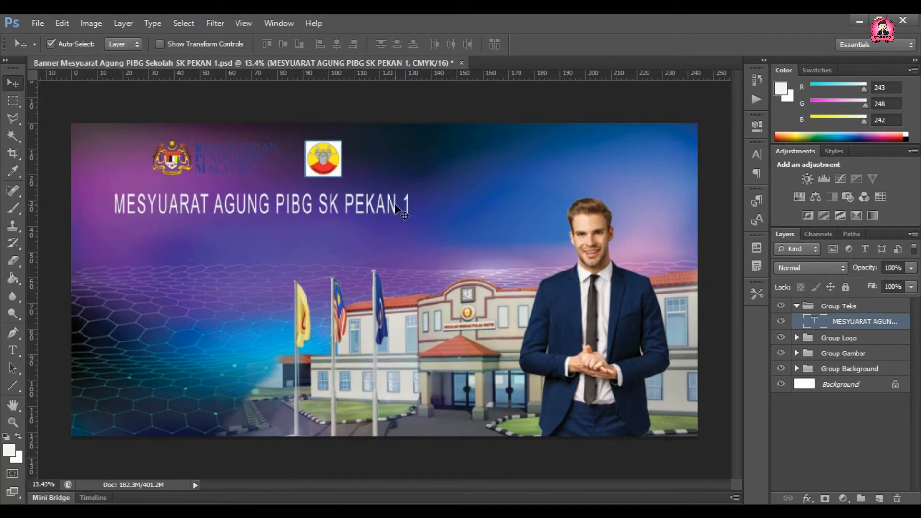
drag(395, 206, 381, 208)
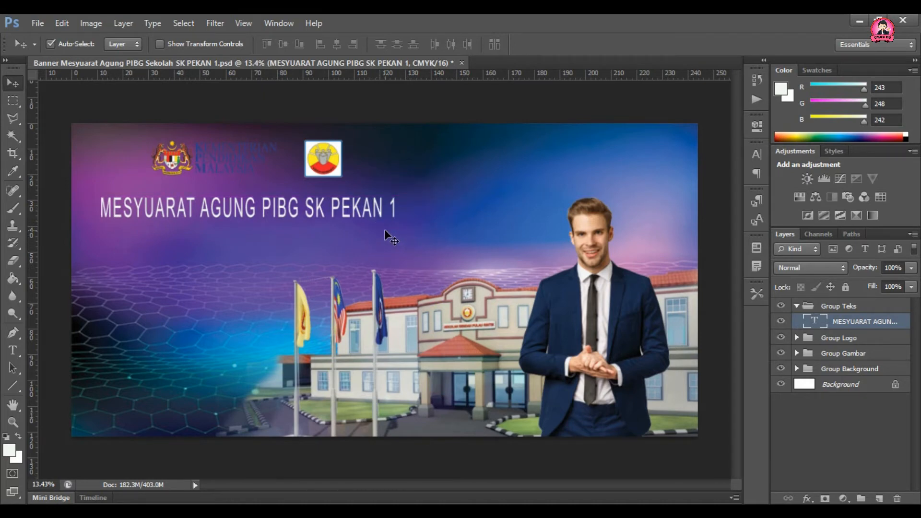
key(ctrl+t)
drag(399, 226, 548, 259)
drag(516, 229, 518, 223)
drag(102, 212, 93, 212)
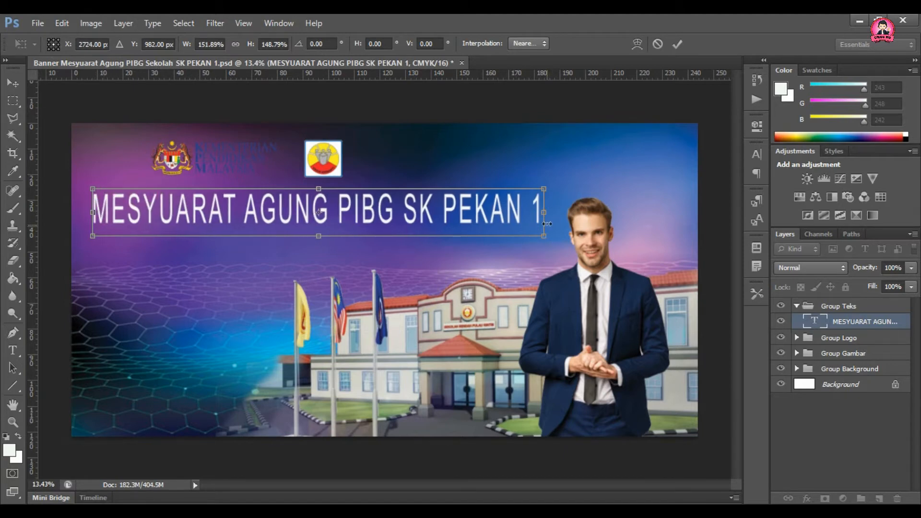
drag(544, 212, 548, 213)
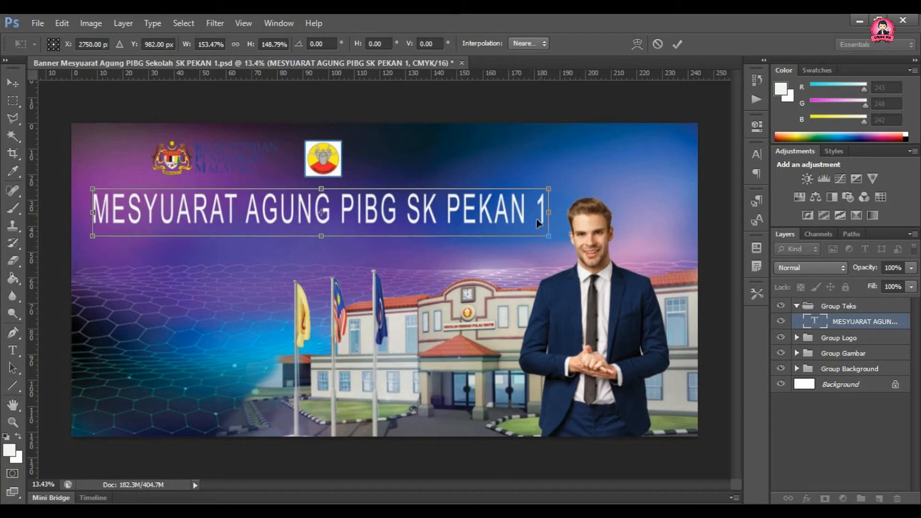
click(677, 44)
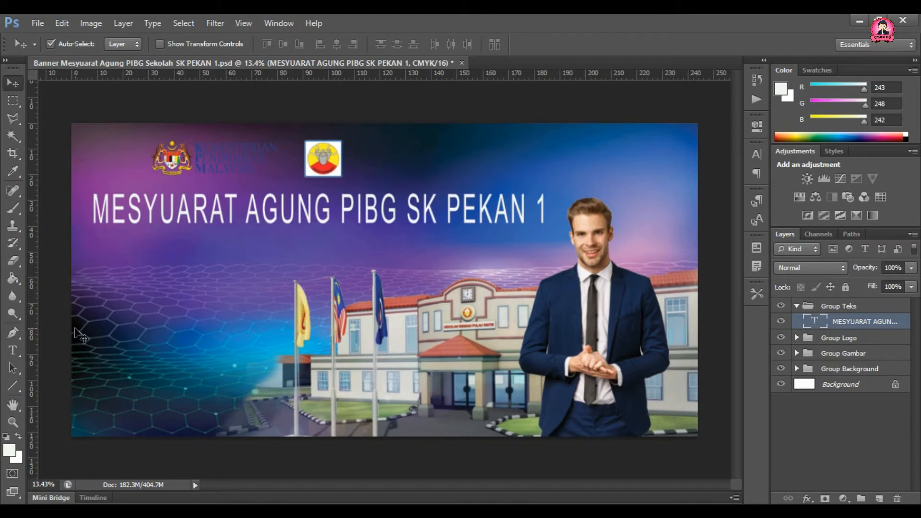
- Add the date line "TARIKH : 1 Ogos 2020" as a separate text layer below the title's left end
click(12, 351)
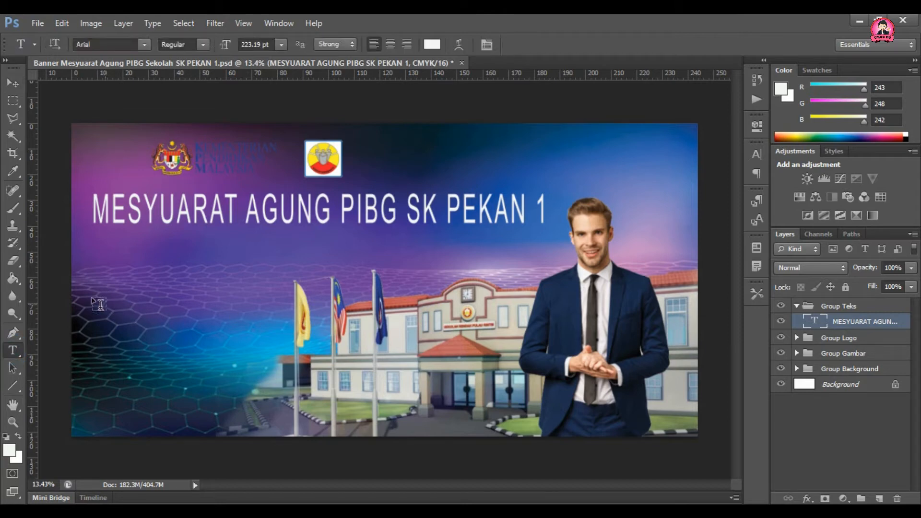
click(95, 283)
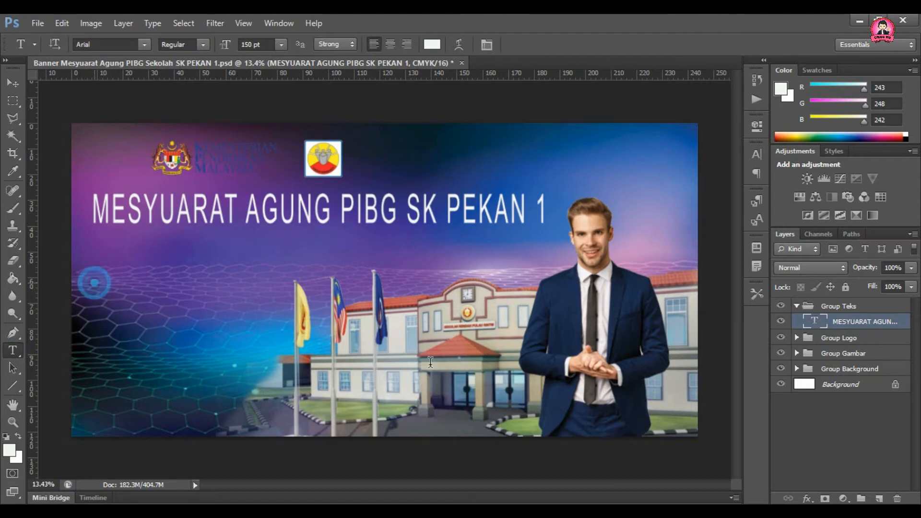
text(TARIKH :)
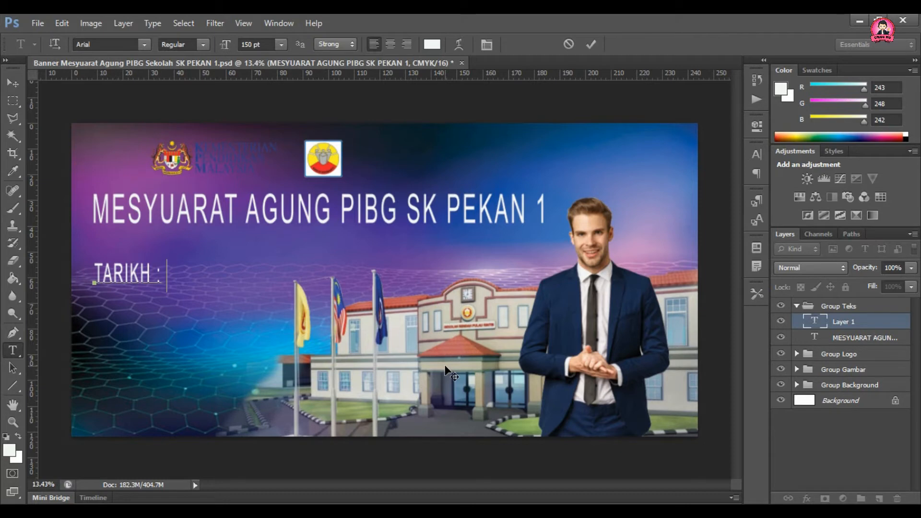
text(1 Ogos 2020)
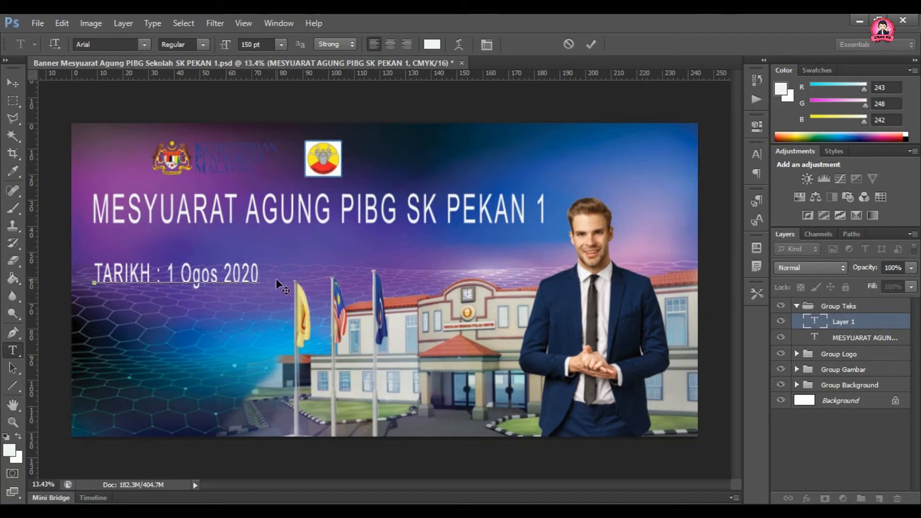
click(590, 44)
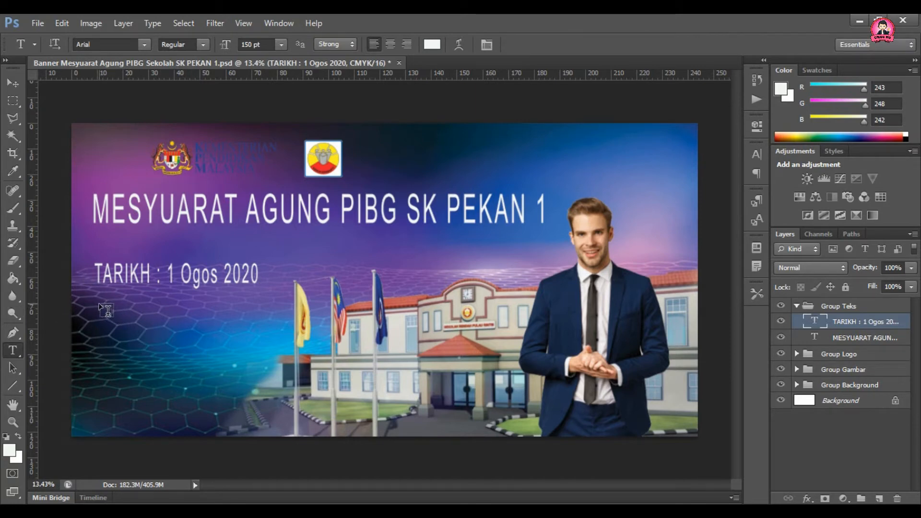
- Add the venue line "TEMPAT : Dewan Sri Pekan 1" as a separate text layer directly below the date
click(100, 302)
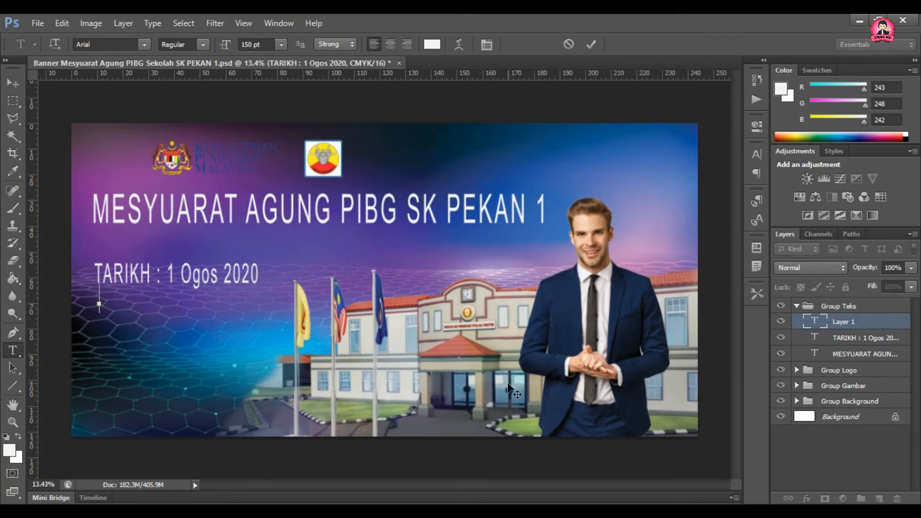
text(TEMPA)
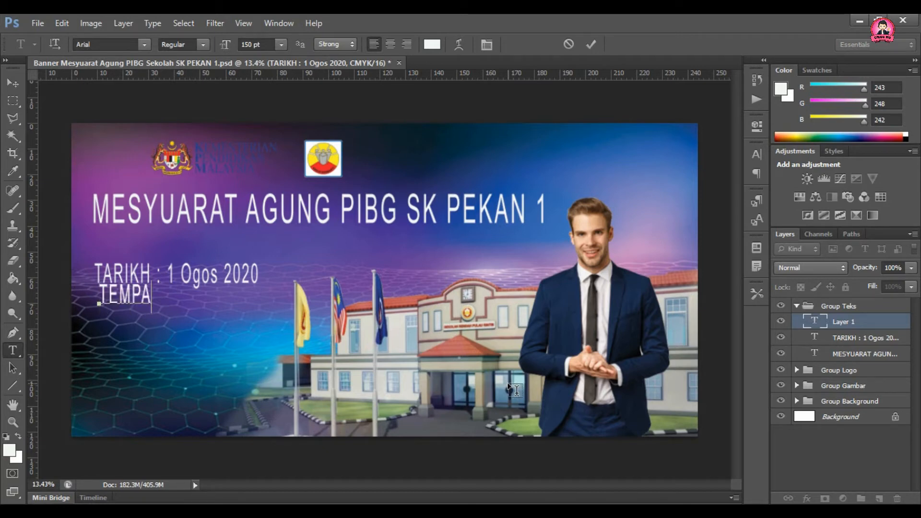
text(T : Dewan)
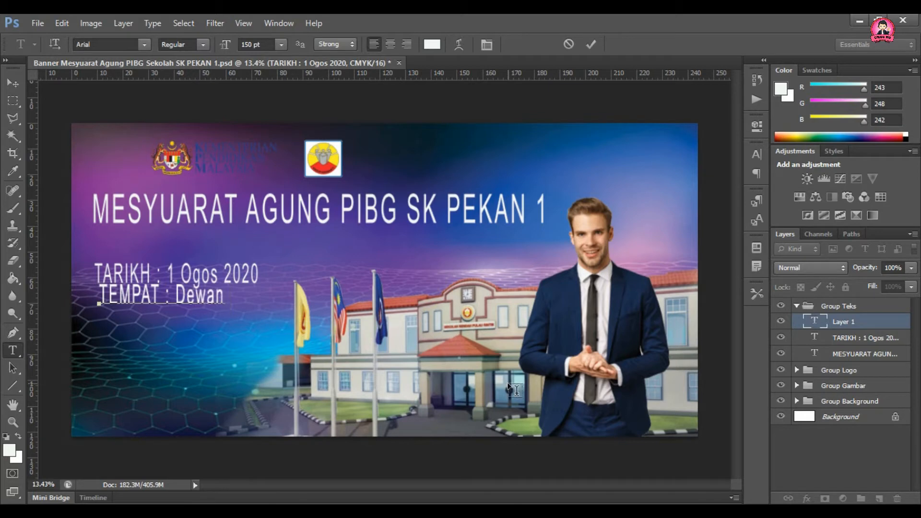
text(Sri Pekan)
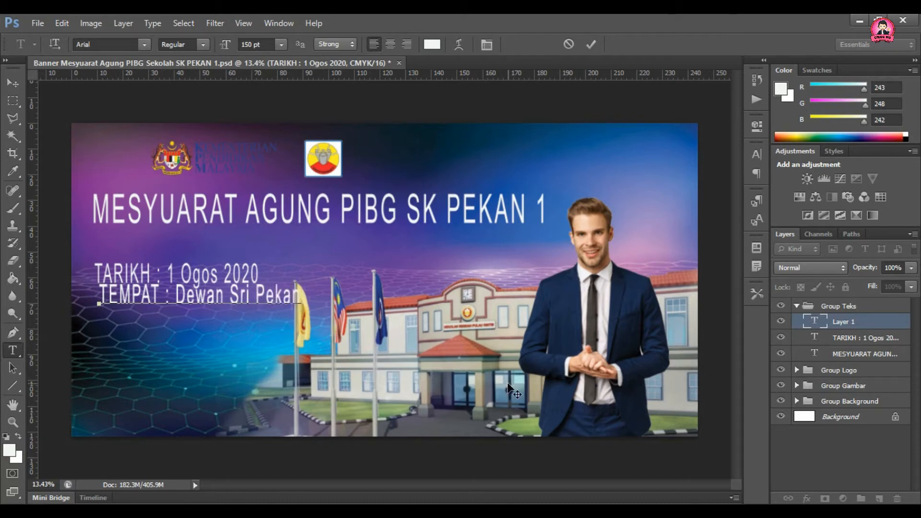
text( 1)
click(591, 44)
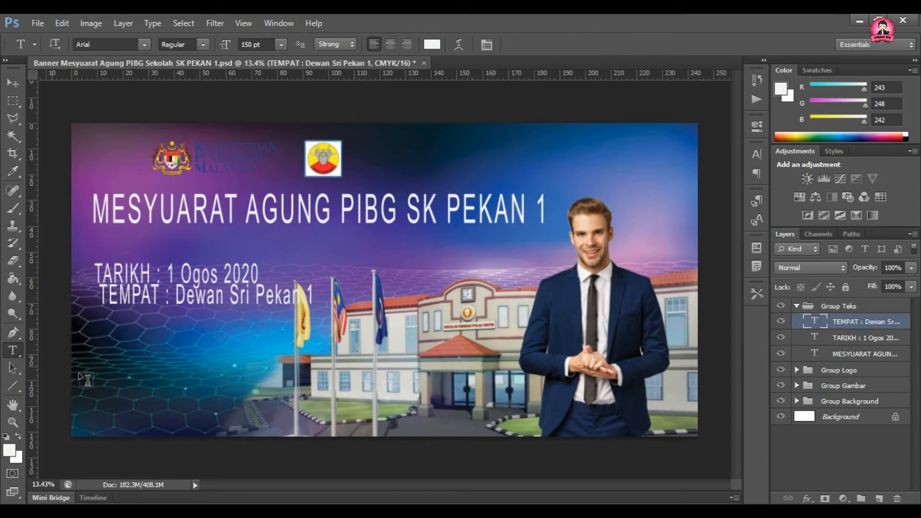
- Add the officiator line "DIRASMIKAN OLEH :" followed by the officiator's title and name as a separate text layer directly below the venue
click(99, 328)
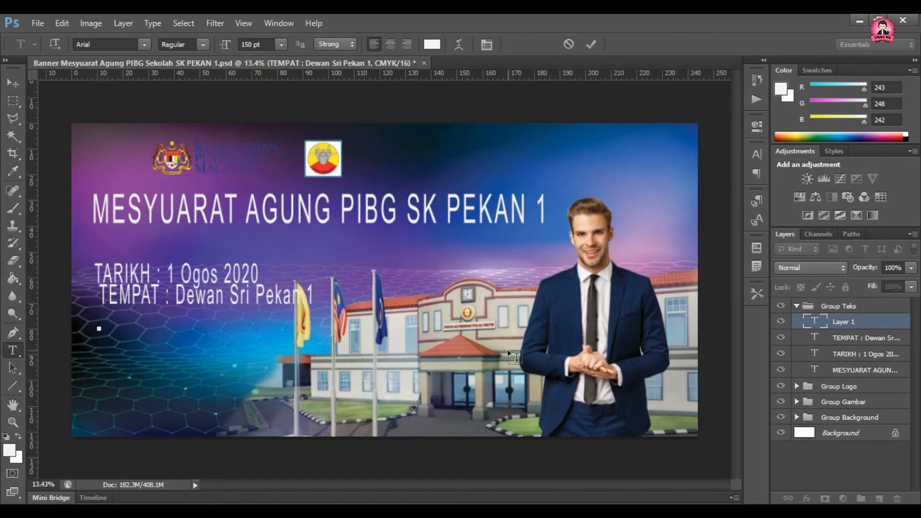
text(DIRASMIKA)
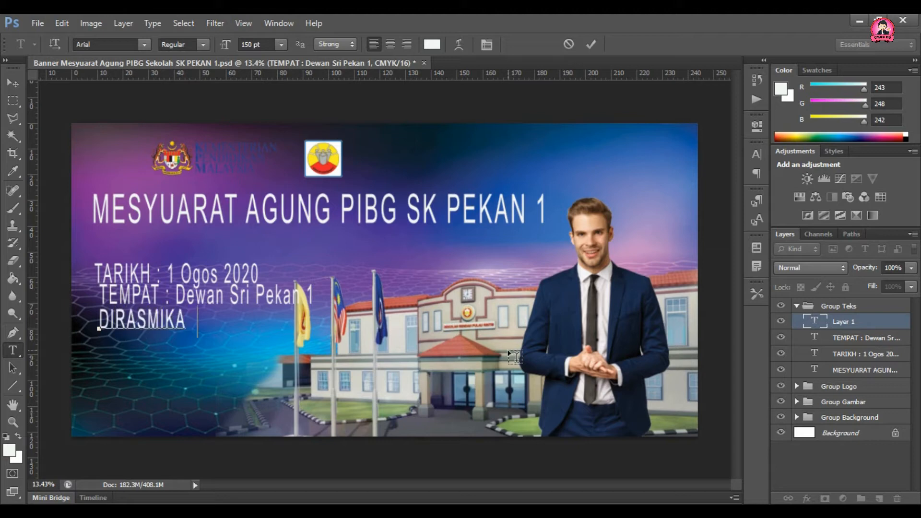
text(N OLEH)
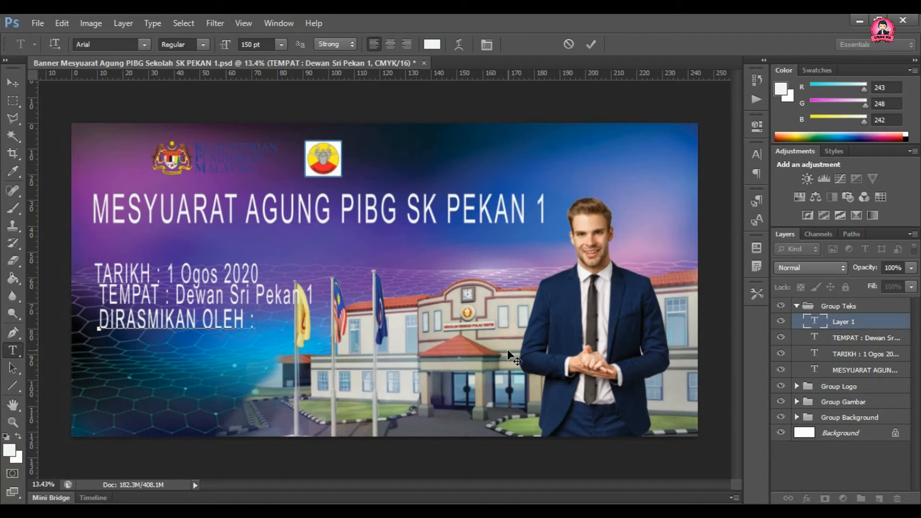
text( : Encik)
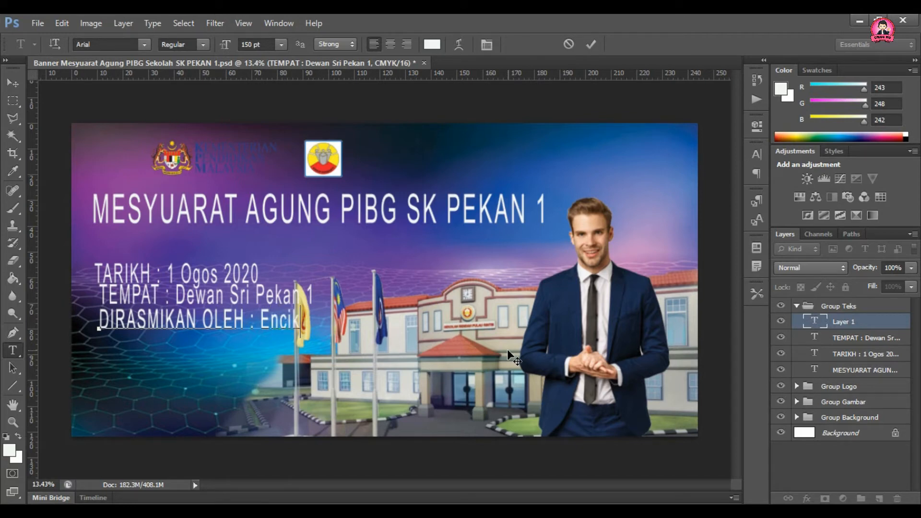
text( Jonny)
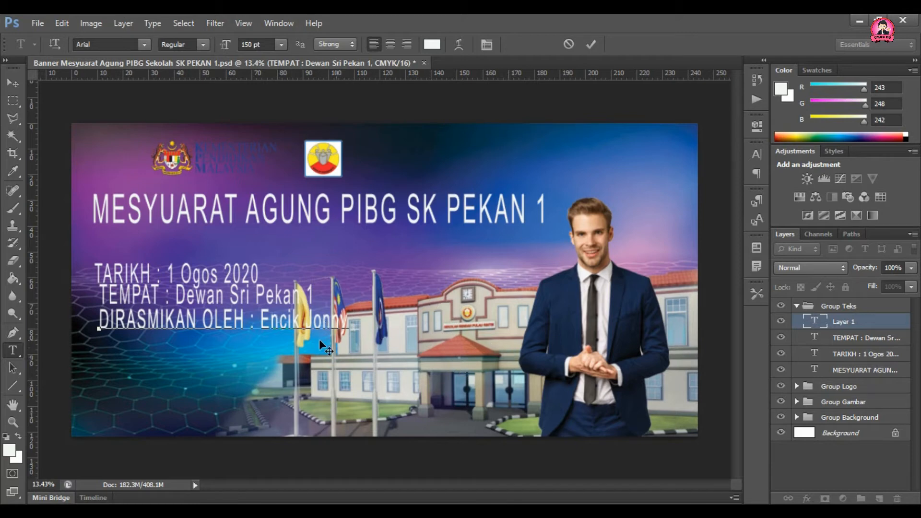
click(592, 44)
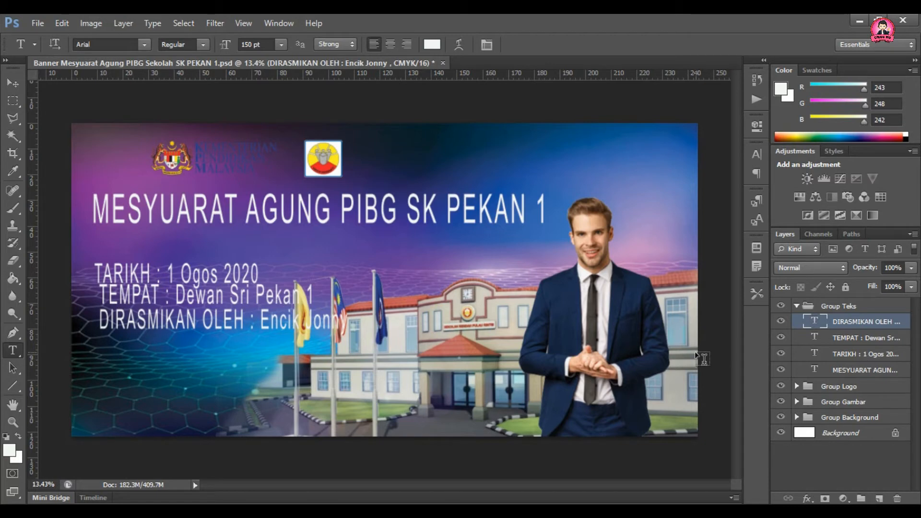
- Move the officiator line straight down to near the banner's lower edge
click(7, 84)
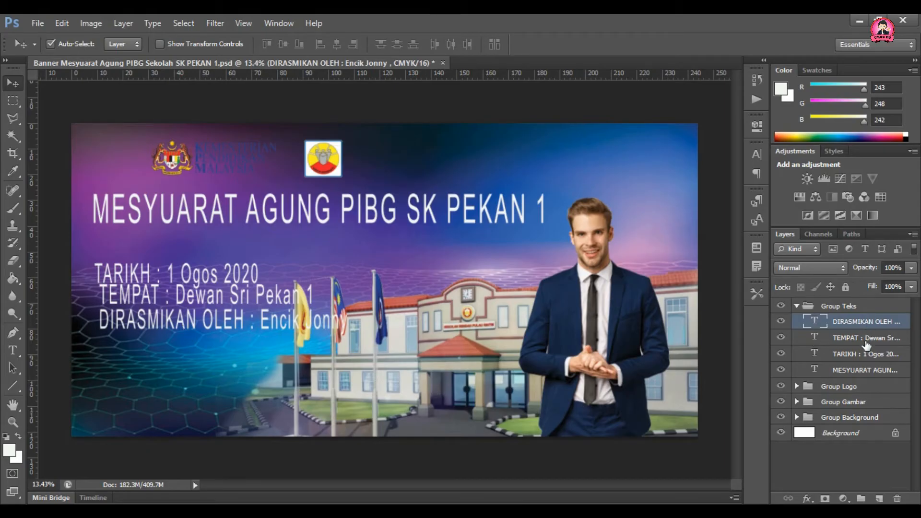
click(864, 339)
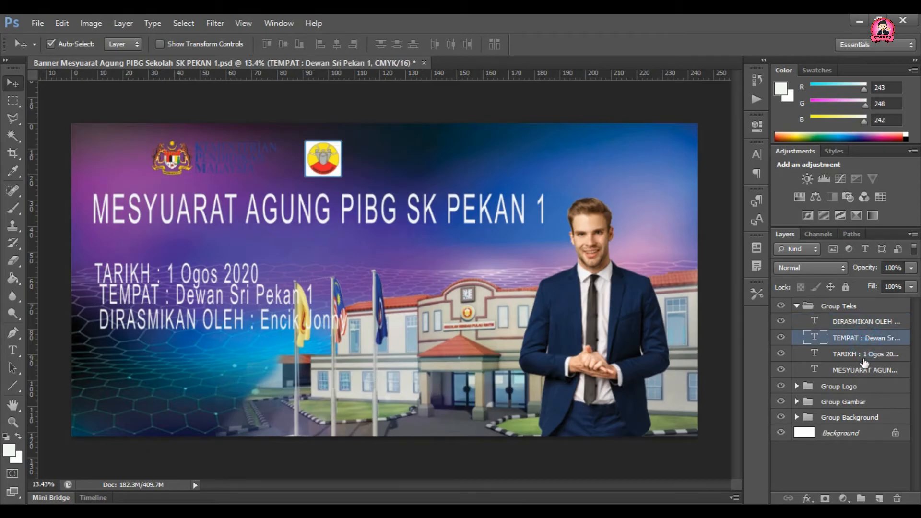
click(863, 357)
click(859, 339)
click(856, 322)
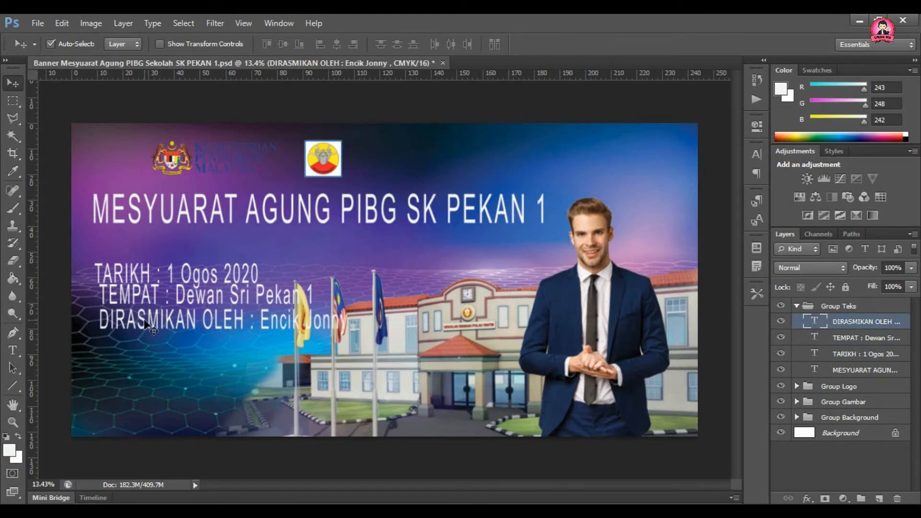
drag(144, 326, 144, 398)
- Move the venue and date lines down so they stack evenly above the officiator line, and collapse Group Teks
click(846, 338)
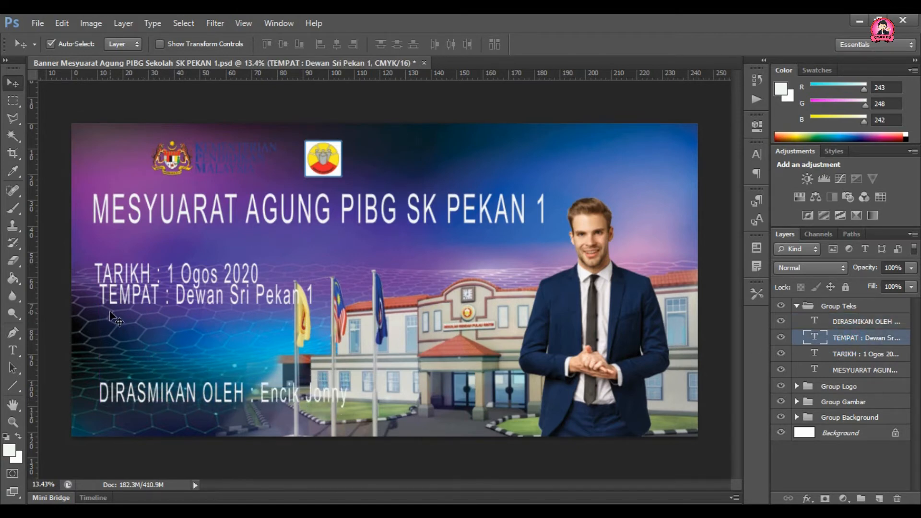
drag(125, 303, 127, 367)
click(859, 354)
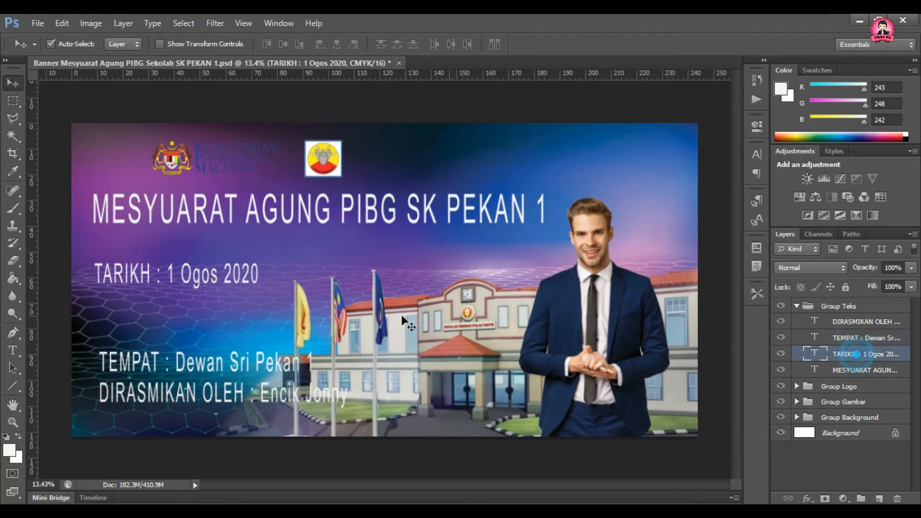
drag(135, 279, 140, 338)
drag(198, 327, 200, 336)
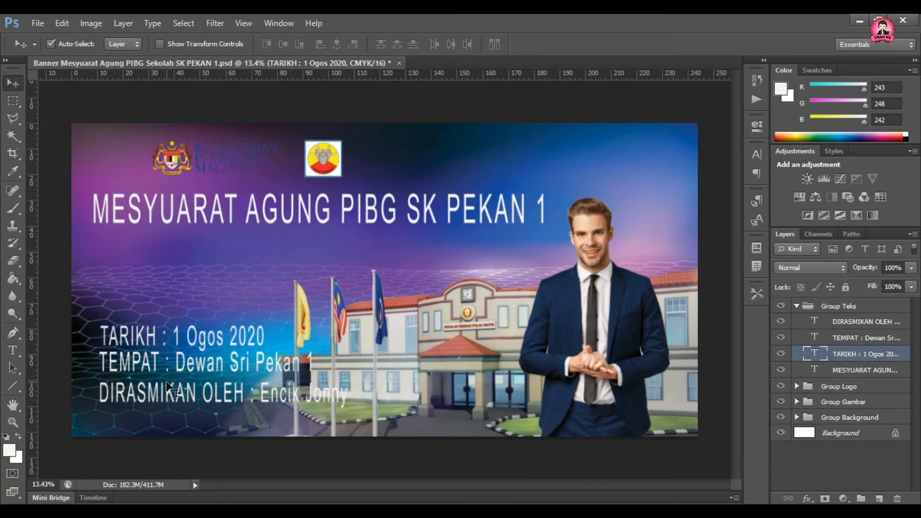
click(857, 338)
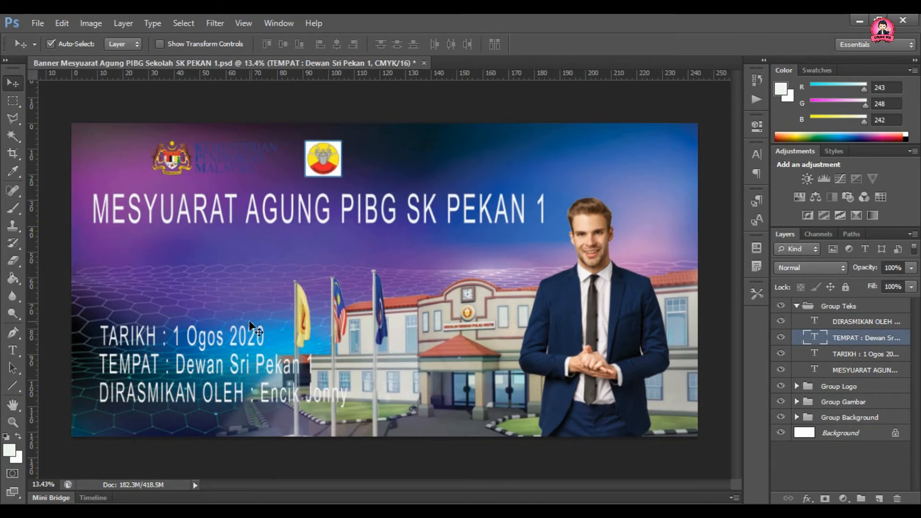
click(797, 305)
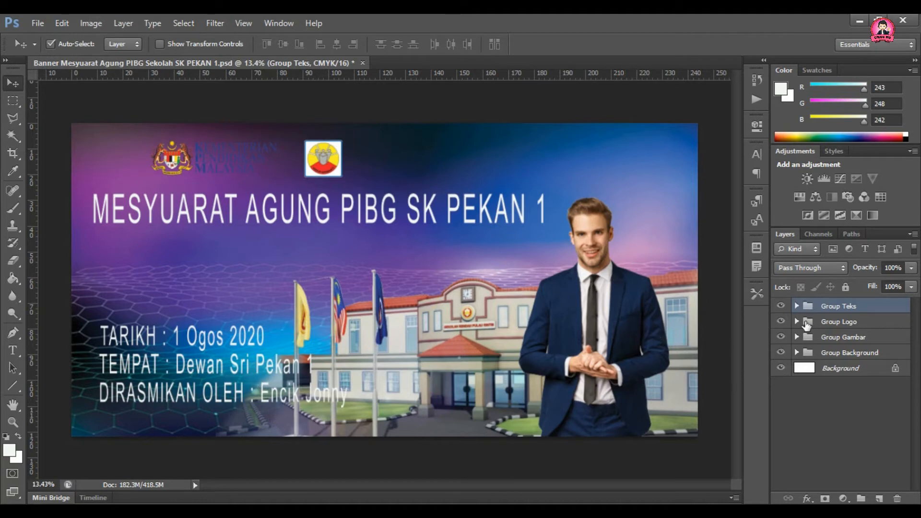
- Give the man's picture layer in Group Gambar an Outer Glow with a size of 90 px
click(616, 311)
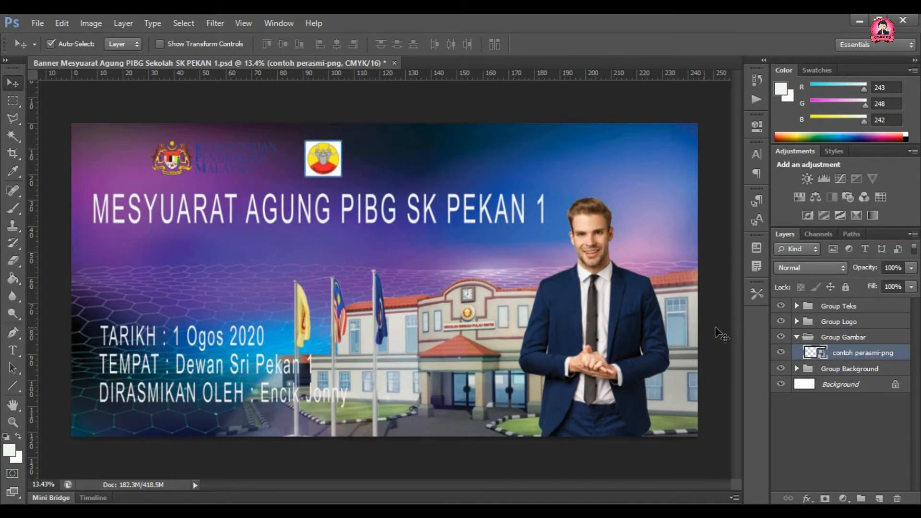
double_click(902, 353)
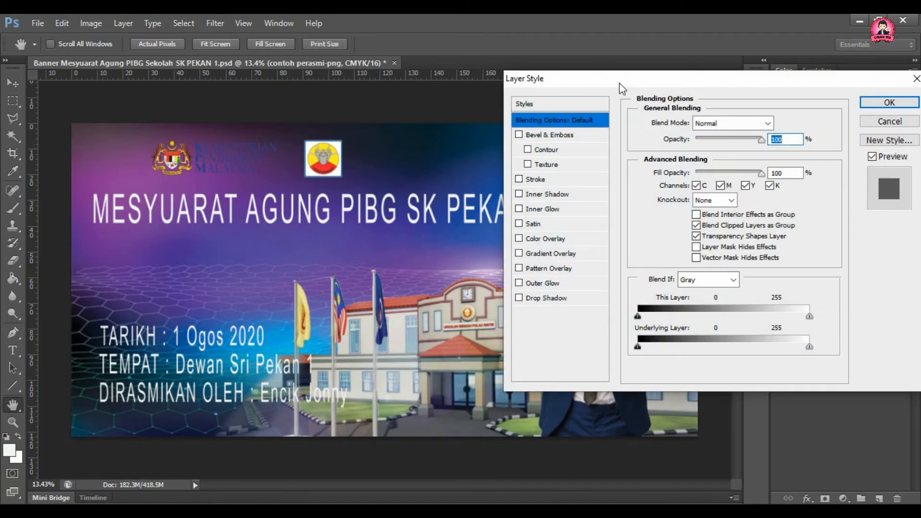
drag(625, 82, 749, 67)
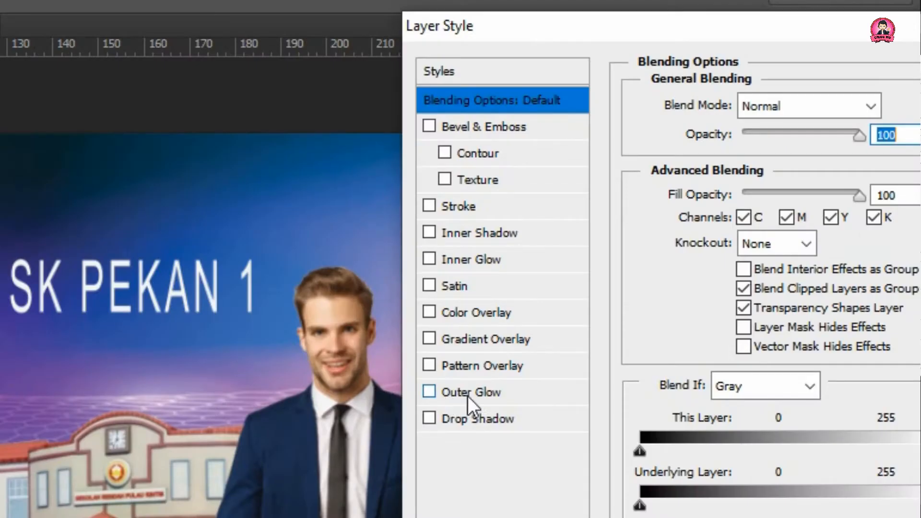
click(430, 392)
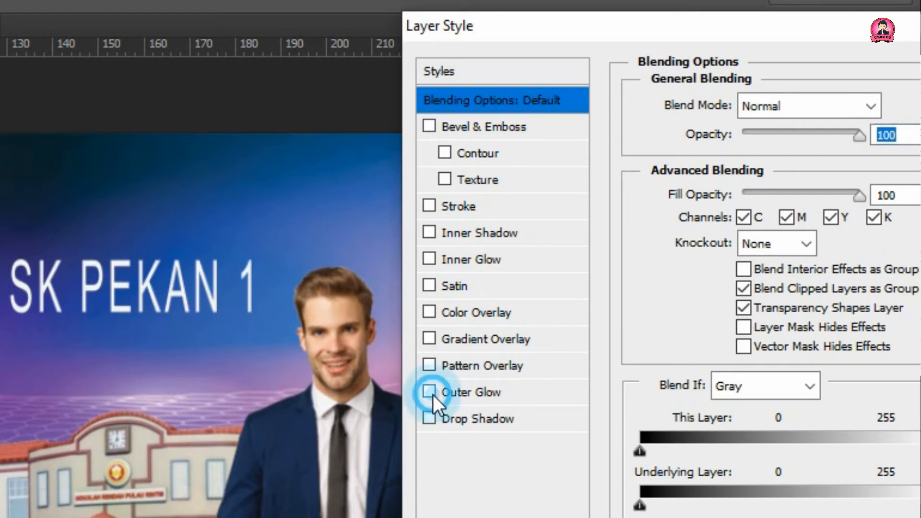
drag(569, 29, 589, 0)
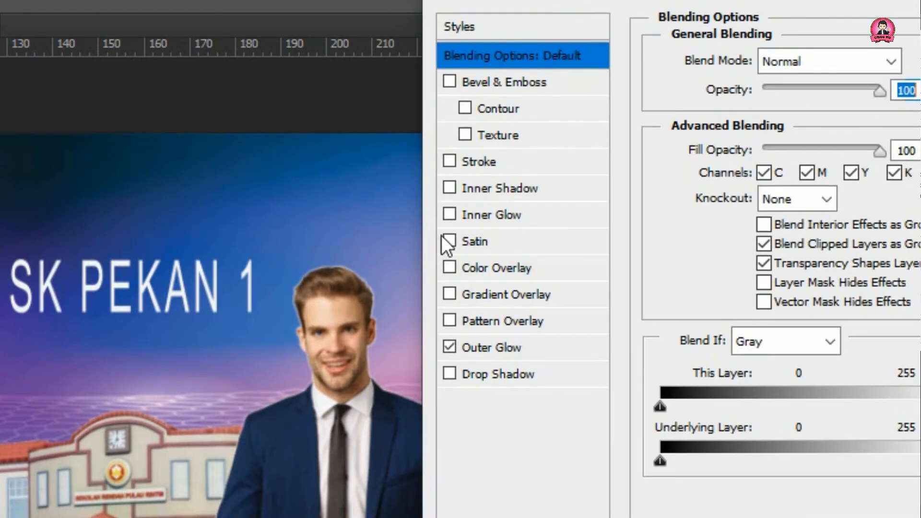
click(487, 347)
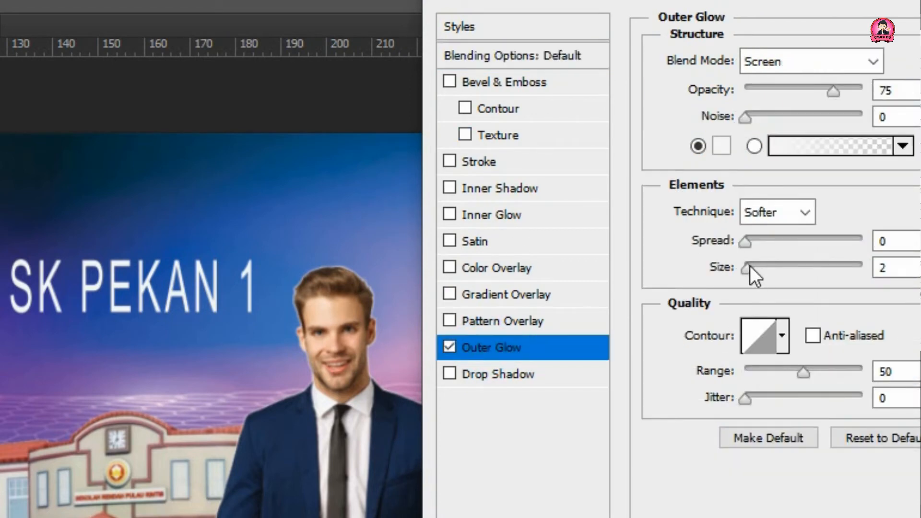
drag(747, 268, 791, 271)
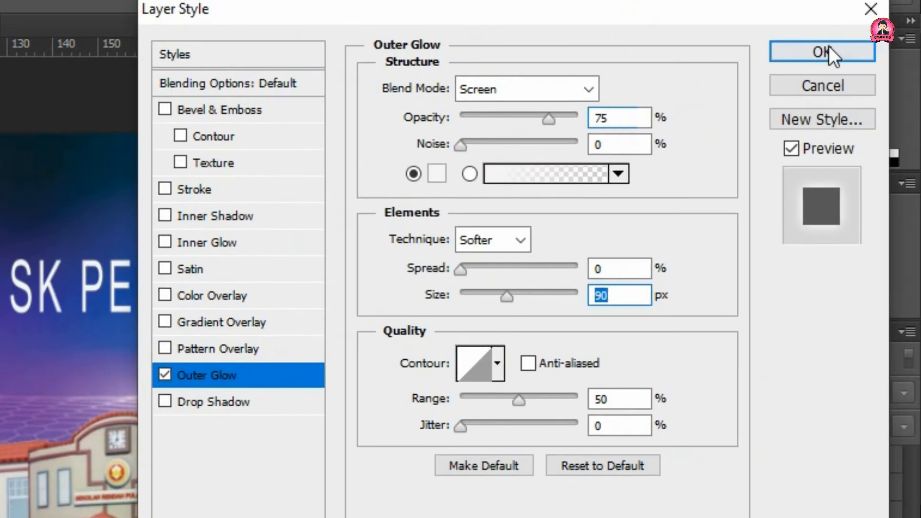
click(815, 50)
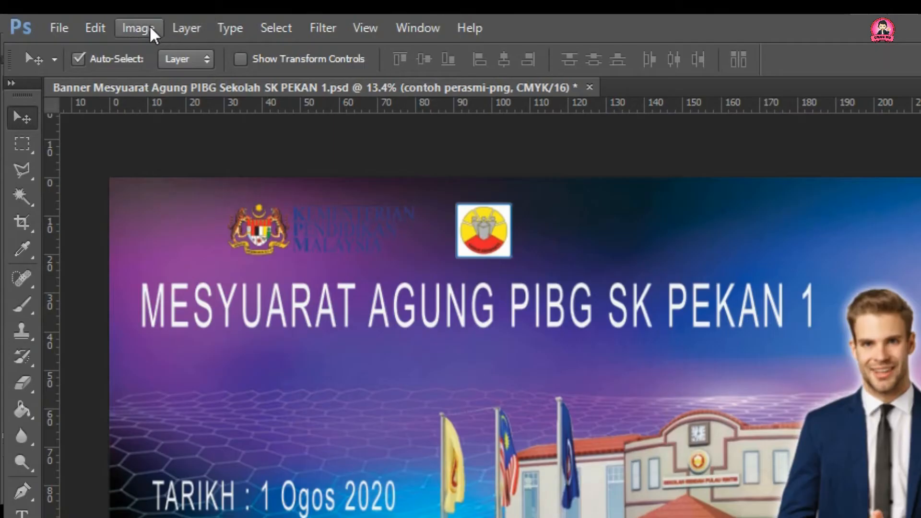
click(145, 24)
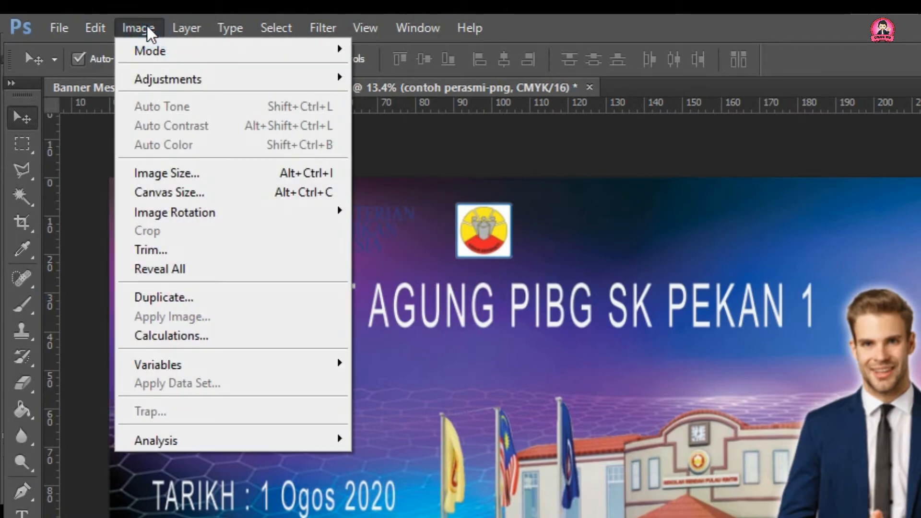
mouse_move(158, 72)
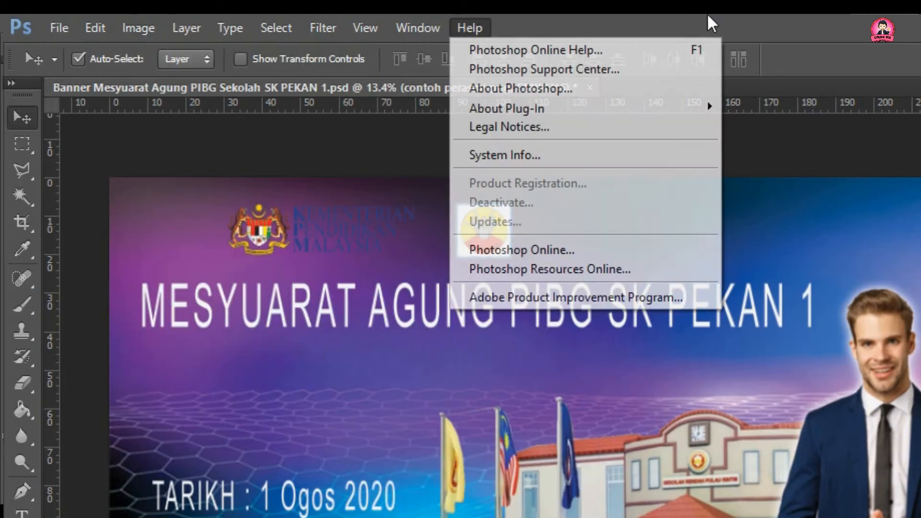
click(708, 15)
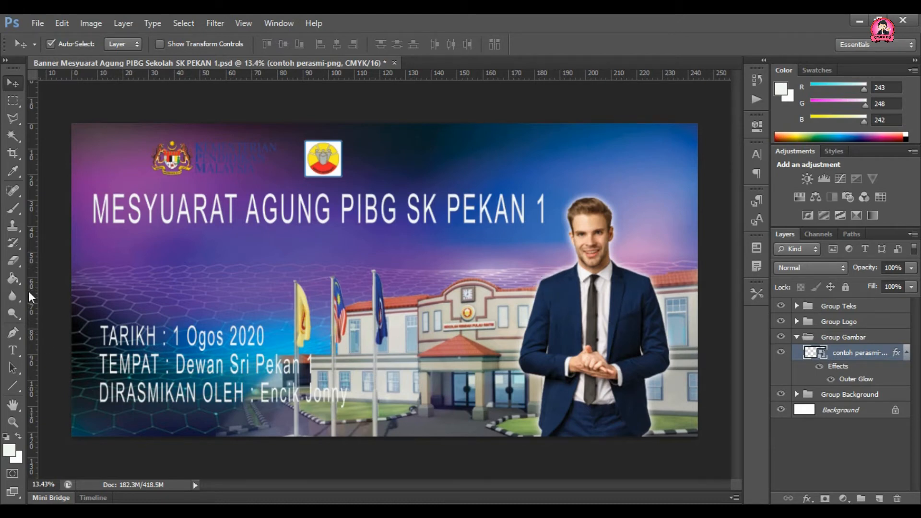
- Rasterize the man's smart object layer by using the Eraser tool on it and accepting the conversion
click(17, 263)
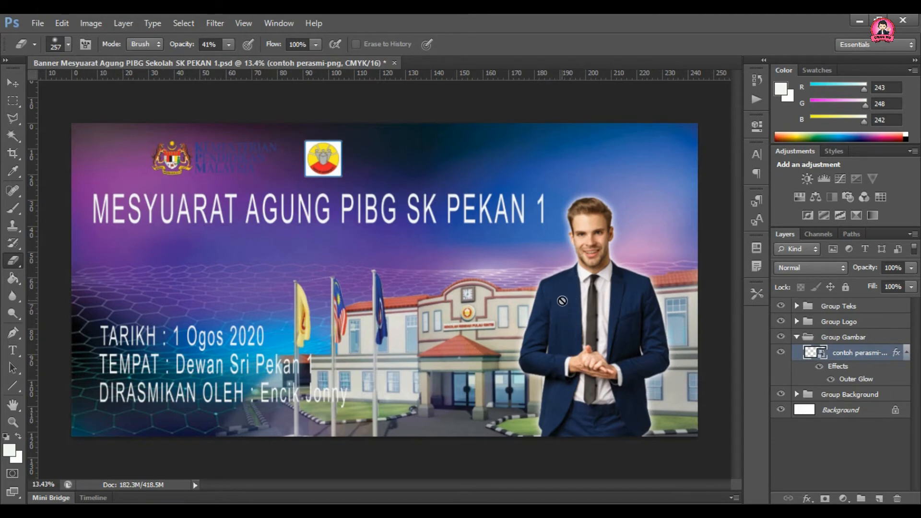
click(566, 301)
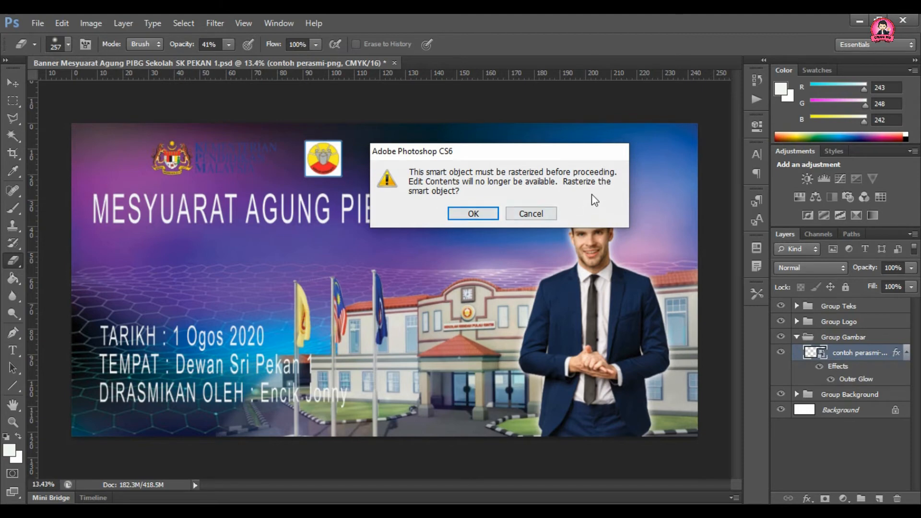
click(474, 216)
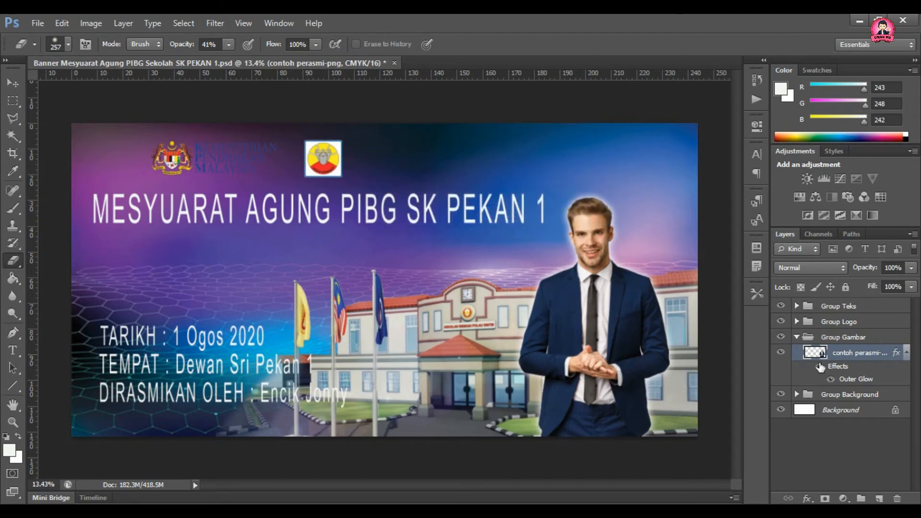
- Apply Auto Tone to the rasterized picture of the man
click(9, 86)
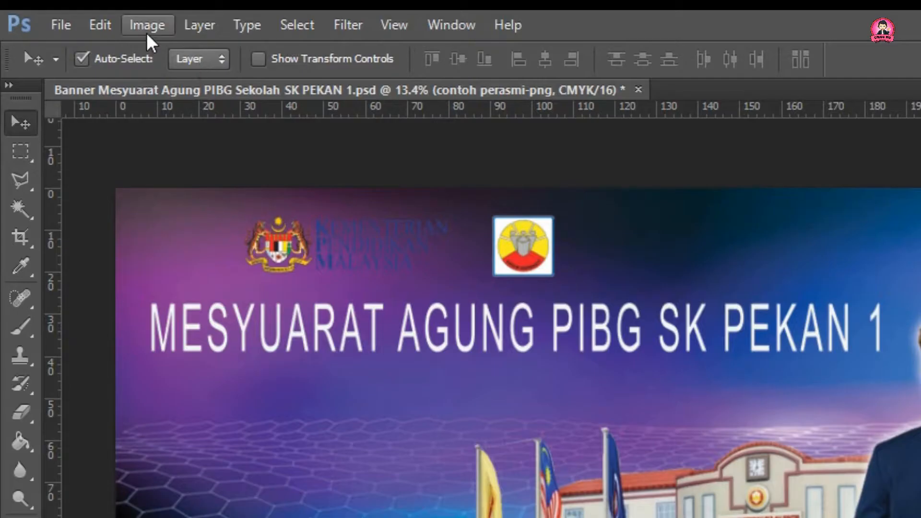
click(91, 24)
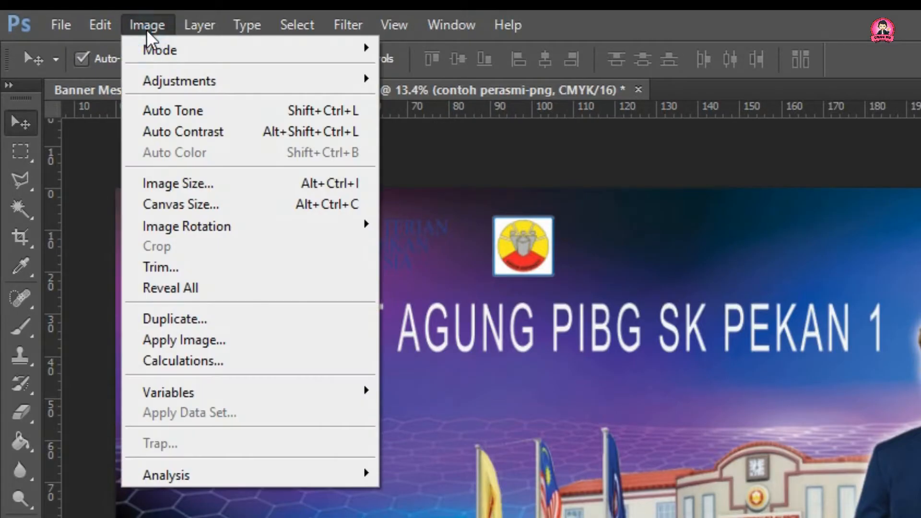
mouse_move(186, 83)
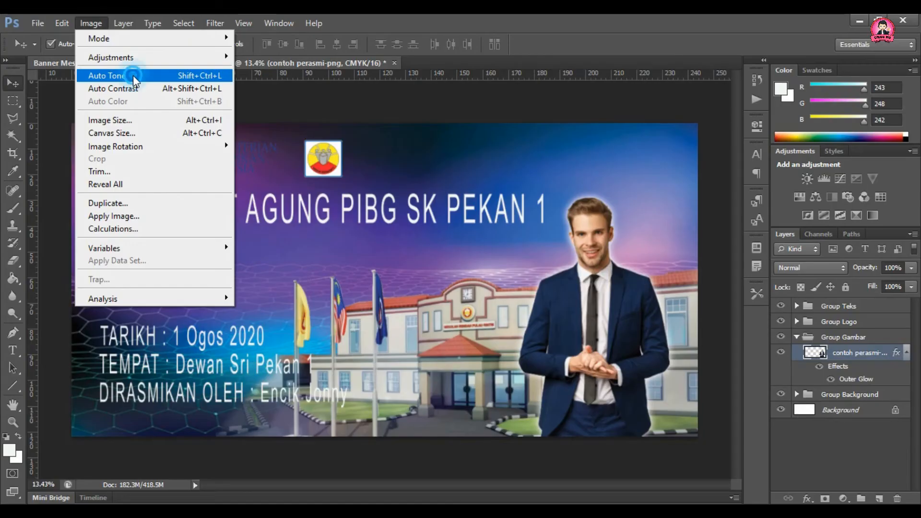
click(215, 110)
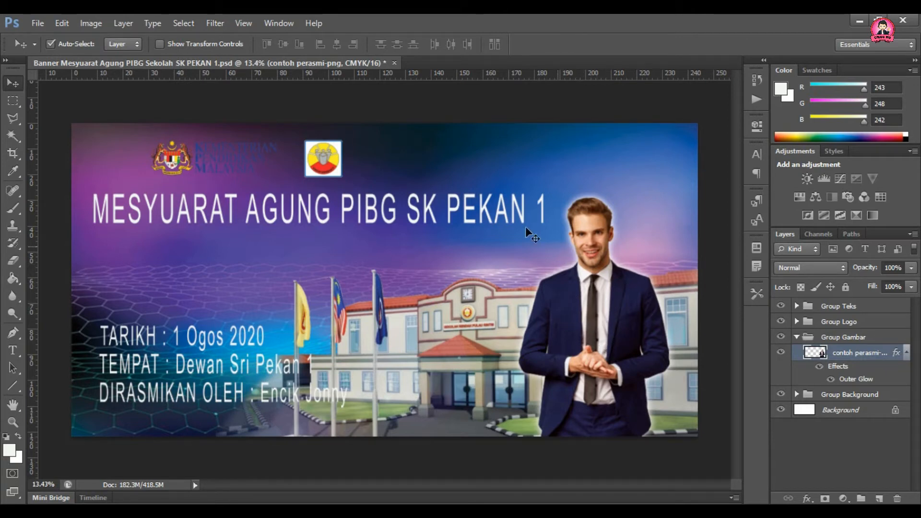
- Apply Auto Contrast to the man's picture and collapse Group Gambar
click(89, 25)
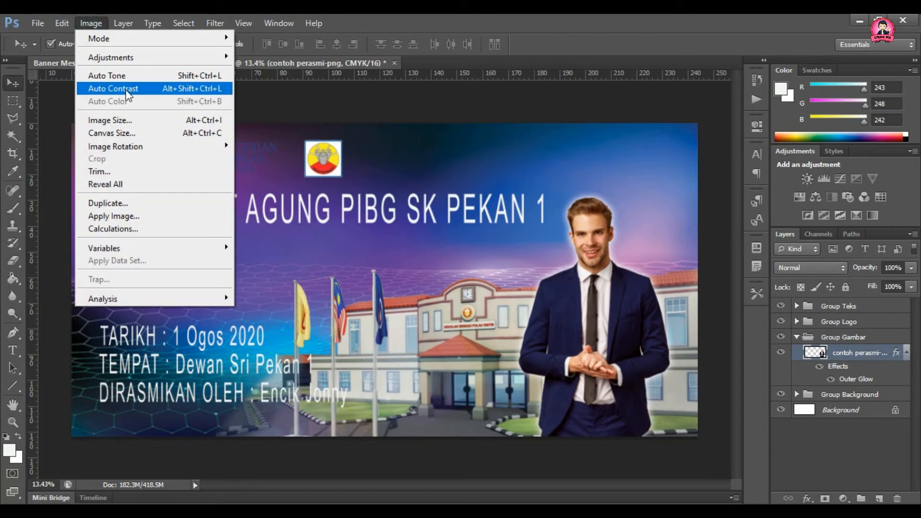
click(125, 89)
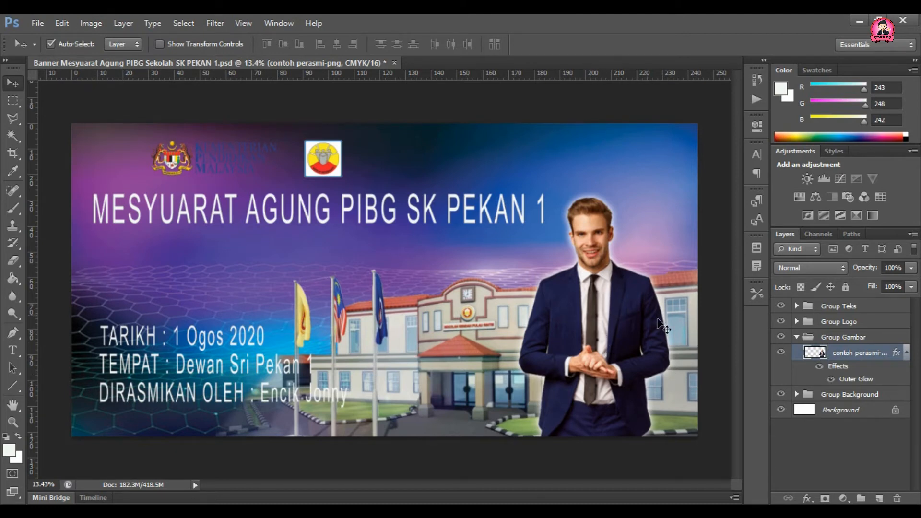
click(798, 339)
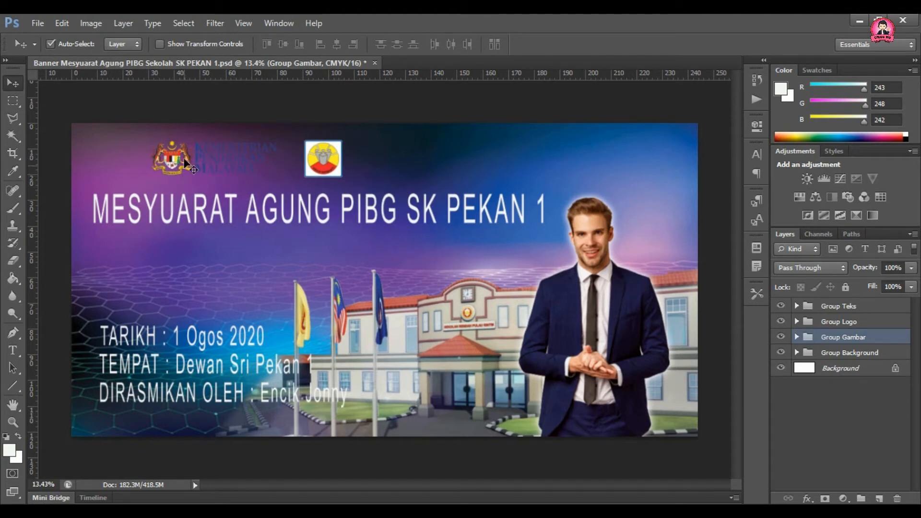
- Select the Kementerian Pendidikan Malaysia logo layer inside Group Logo
scroll(208, 170, up, 2)
scroll(207, 170, up, 4)
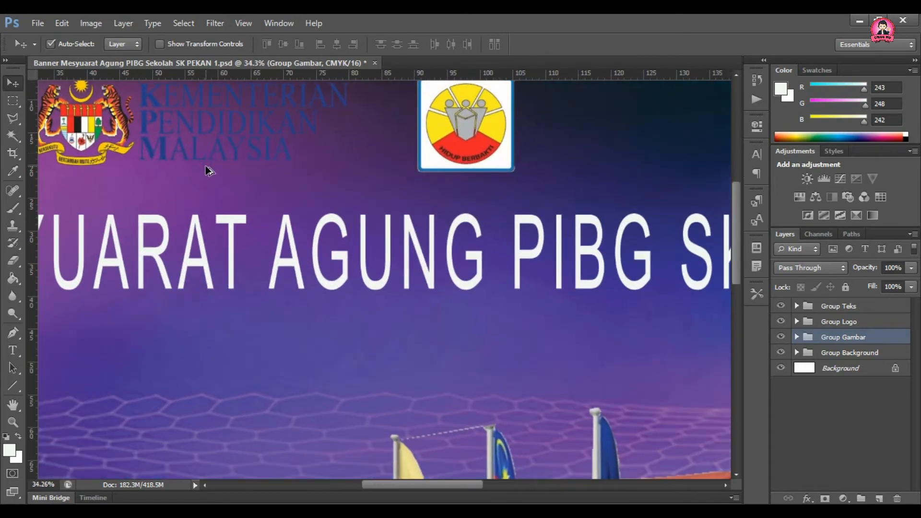
scroll(254, 185, up, 2)
drag(410, 485, 389, 489)
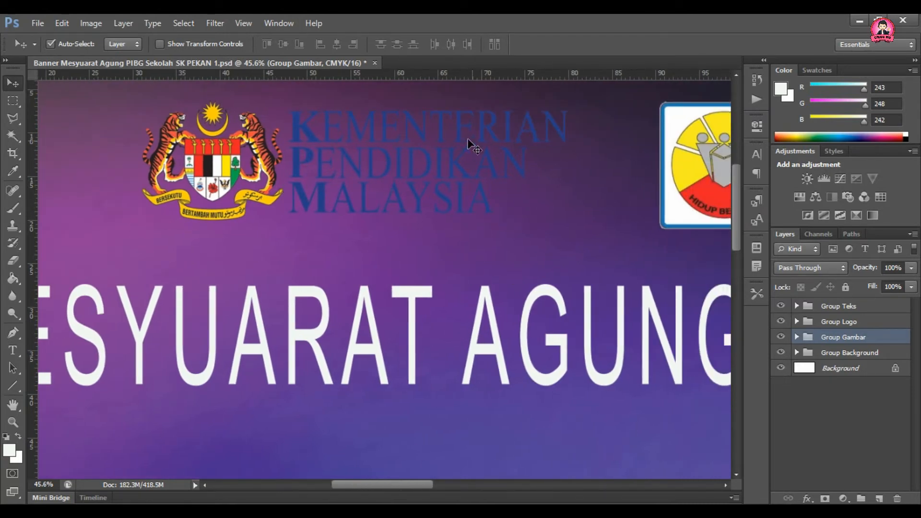
click(217, 158)
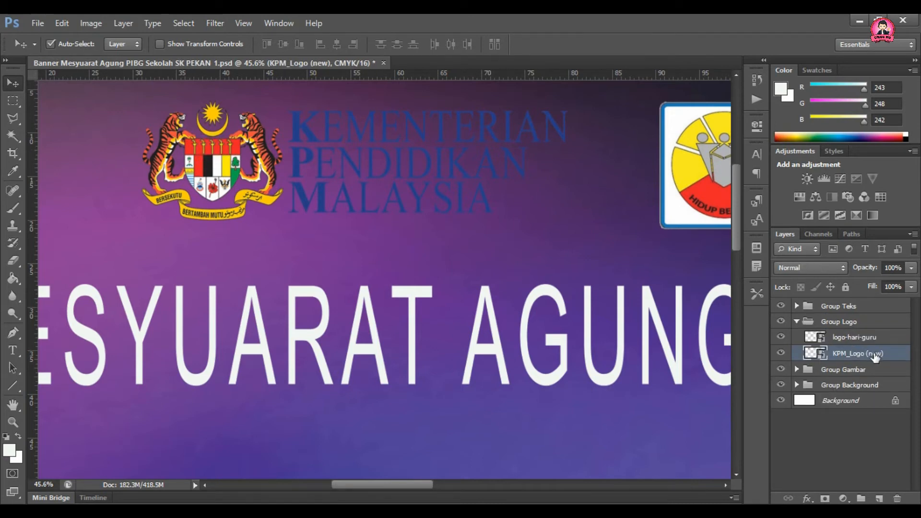
double_click(904, 355)
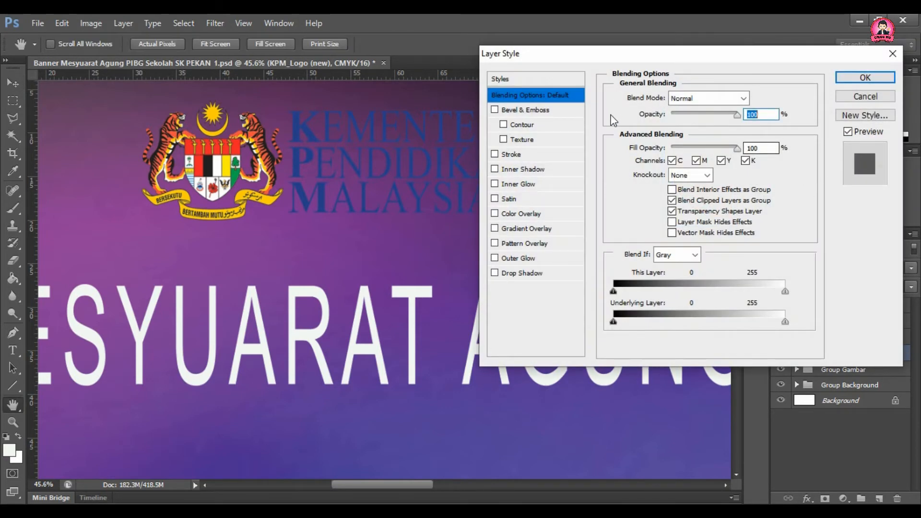
click(865, 96)
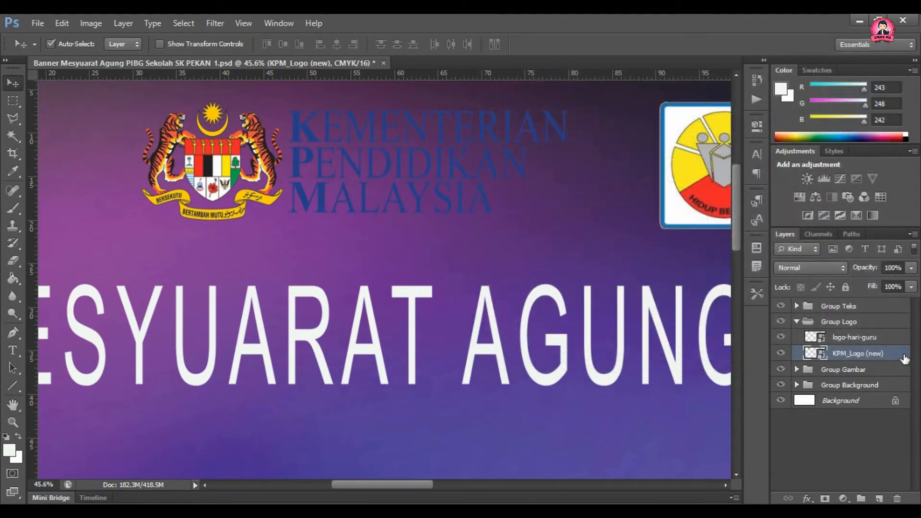
right_click(858, 356)
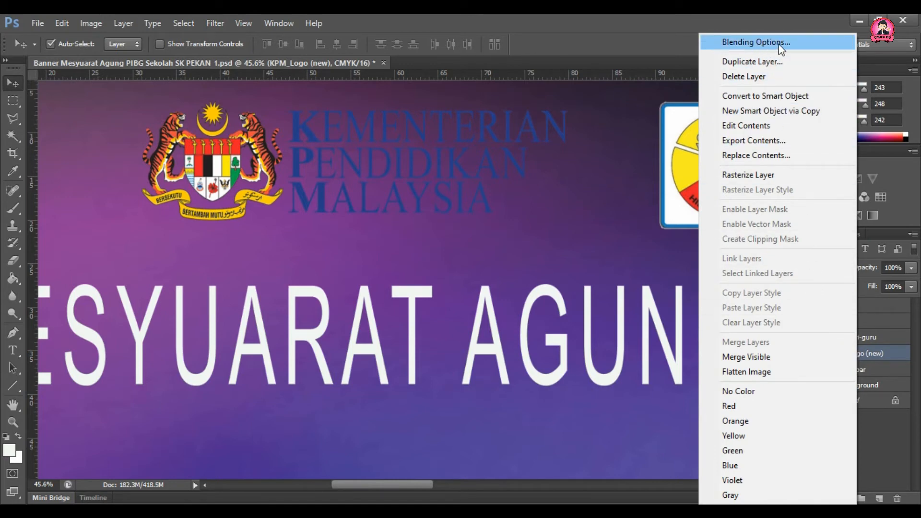
click(730, 18)
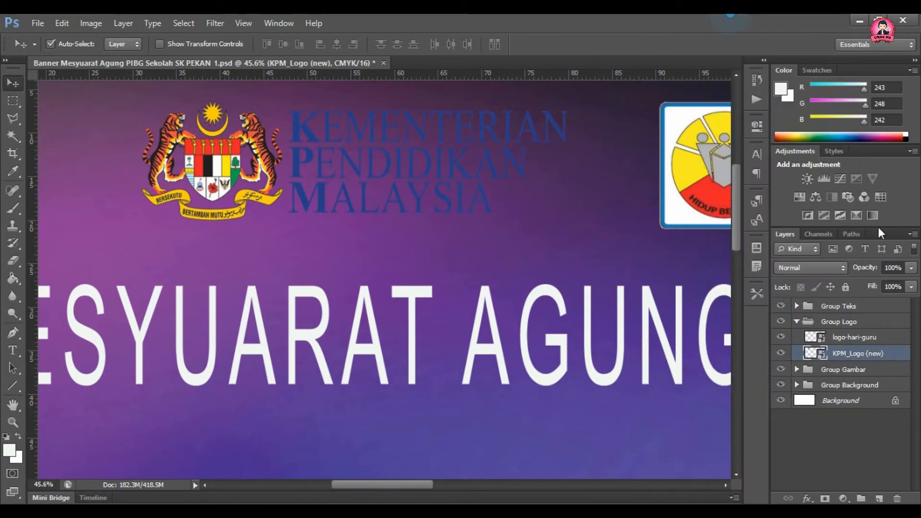
- Open the layer style settings of the KPM_Logo (new) layer and enable Bevel & Emboss
right_click(853, 355)
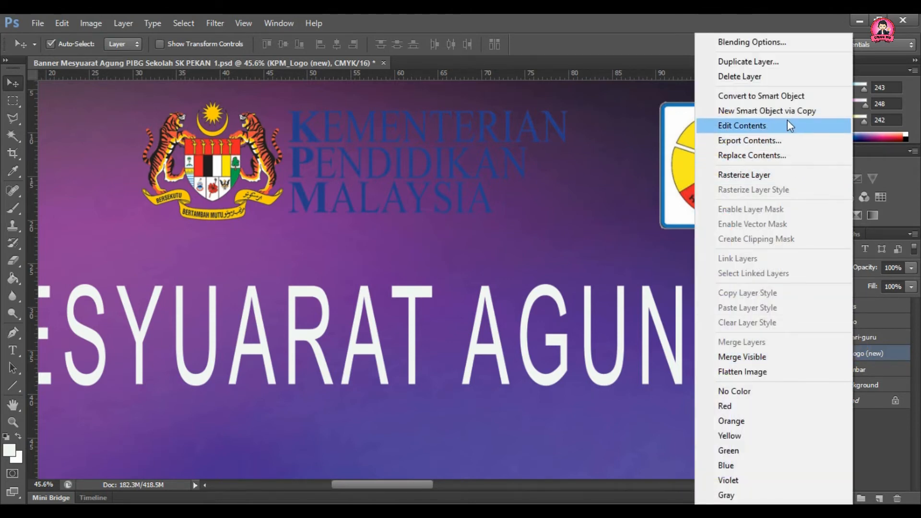
click(761, 42)
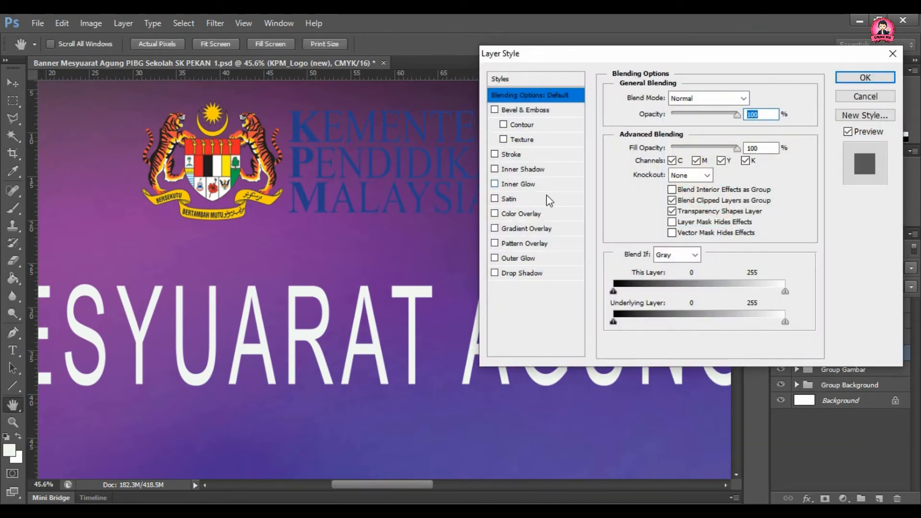
drag(650, 54, 750, 54)
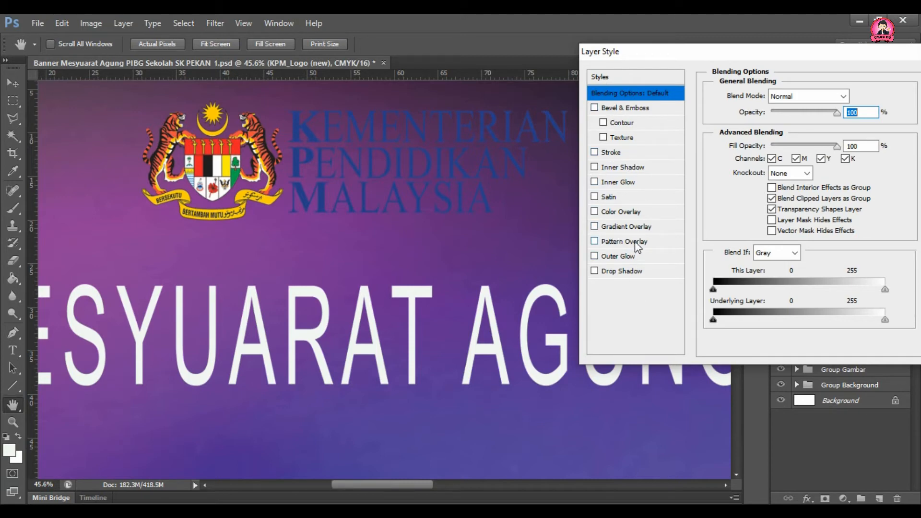
click(595, 108)
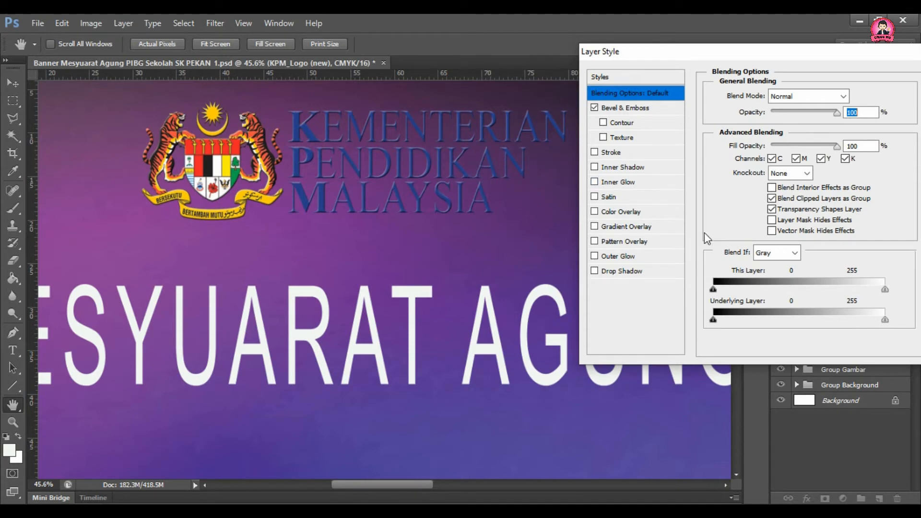
- Add a near-white outside Stroke of 3 px to the KPM_Logo (new) layer
click(599, 152)
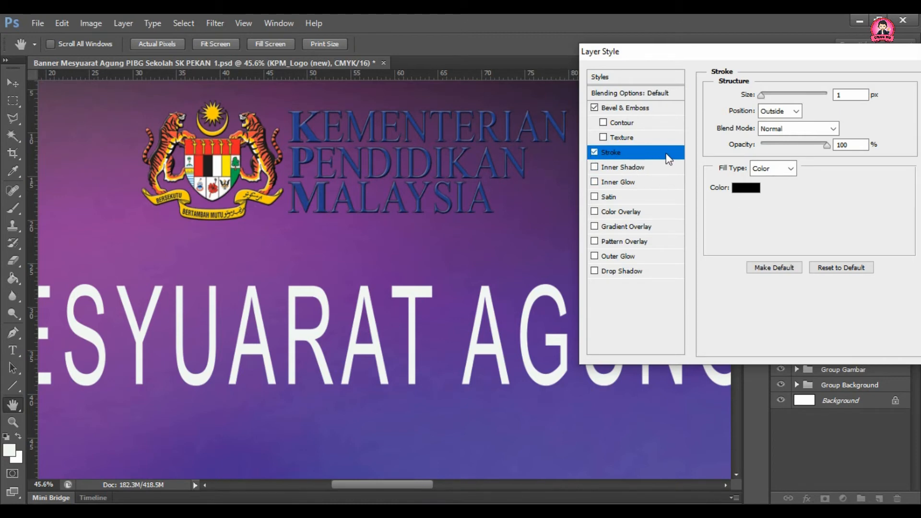
mouse_move(760, 97)
mouse_down()
mouse_move(786, 95)
mouse_move(763, 97)
mouse_up()
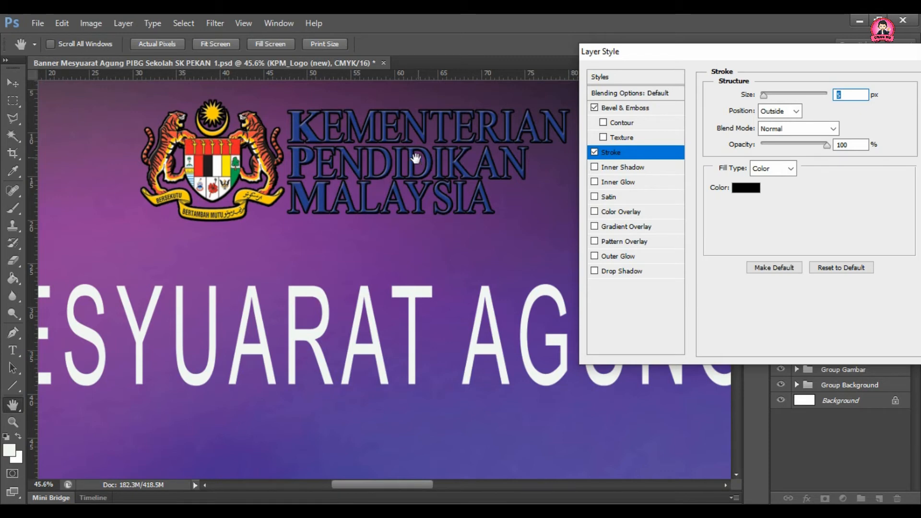
click(746, 188)
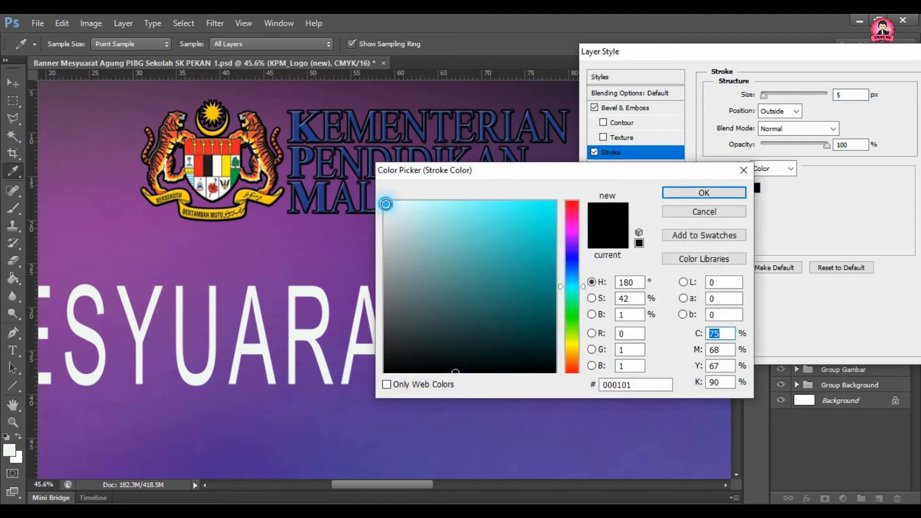
click(386, 204)
click(707, 195)
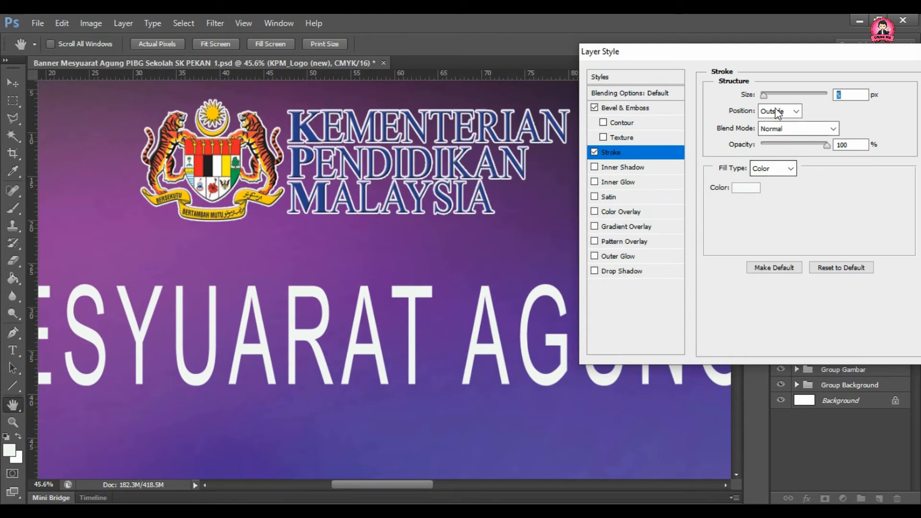
drag(763, 96, 762, 96)
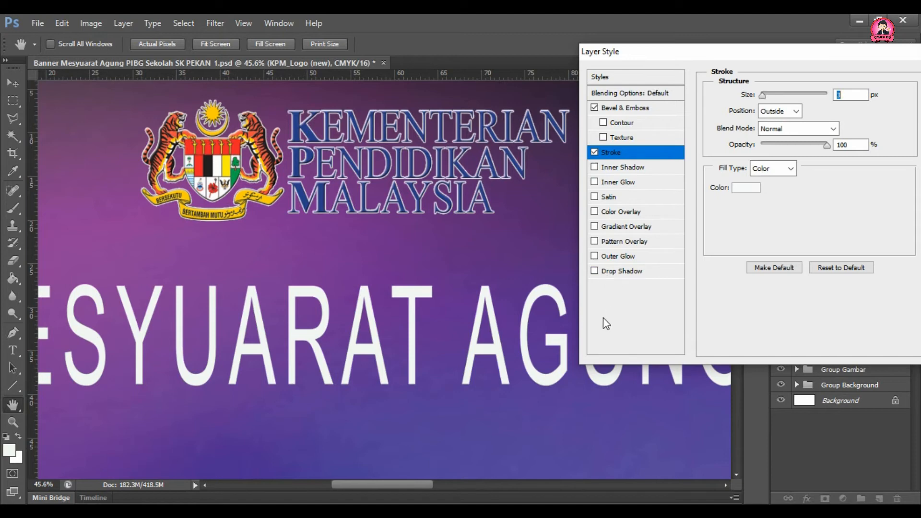
- Add a Drop Shadow with a distance of 10 px and a size of 13 px to the KPM logo and apply the layer style
click(609, 271)
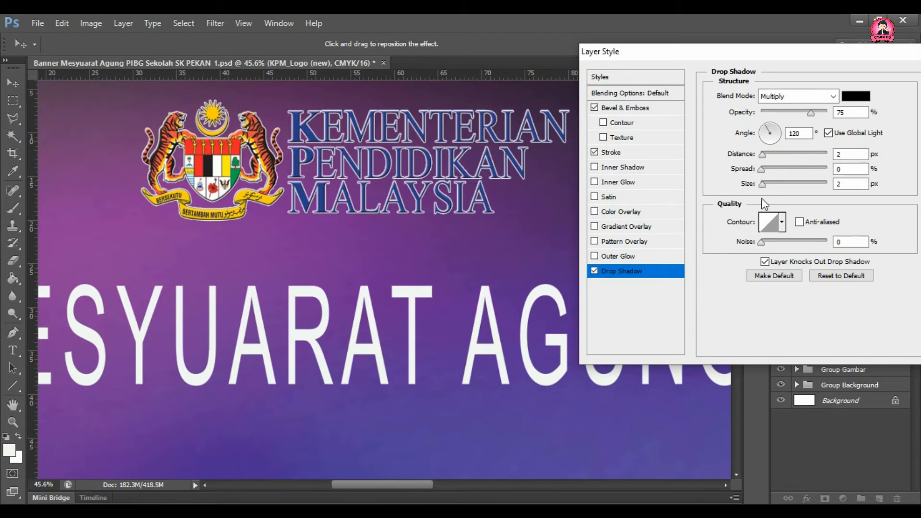
drag(762, 190, 816, 155)
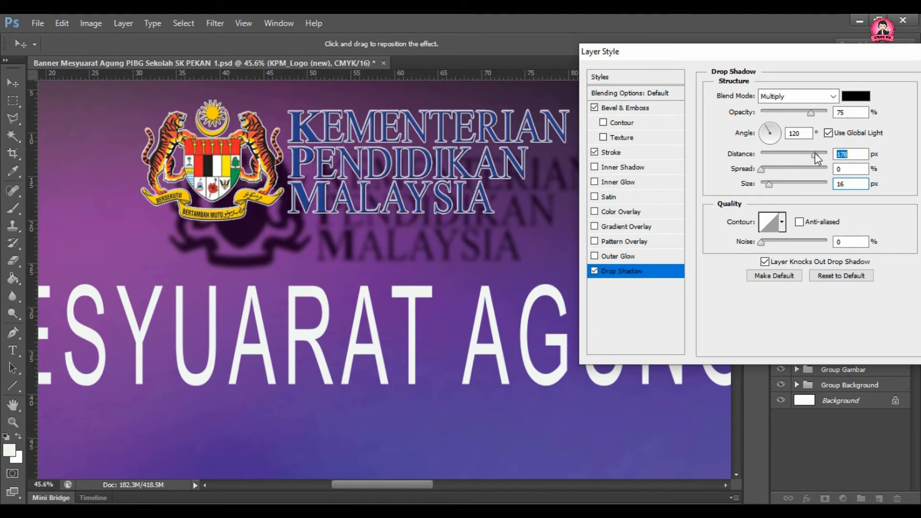
mouse_move(767, 186)
mouse_down()
mouse_move(778, 186)
mouse_move(766, 186)
mouse_up()
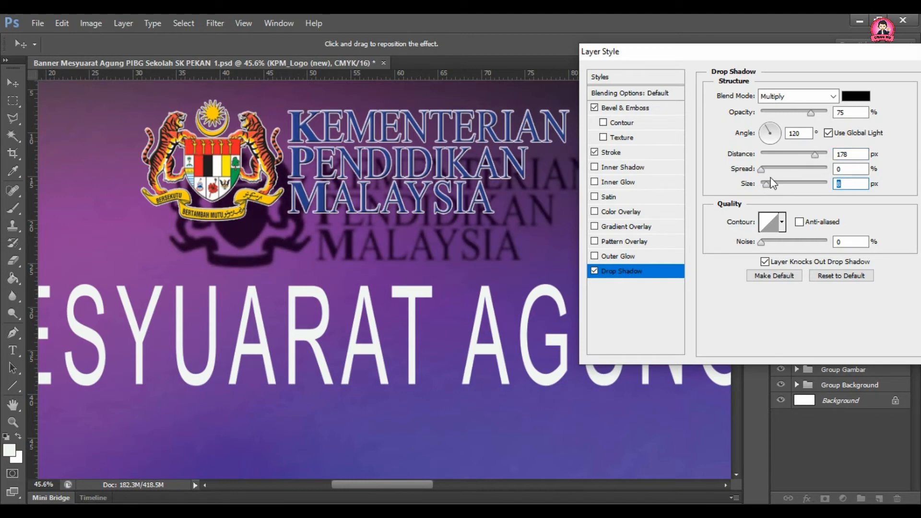
drag(814, 154, 765, 155)
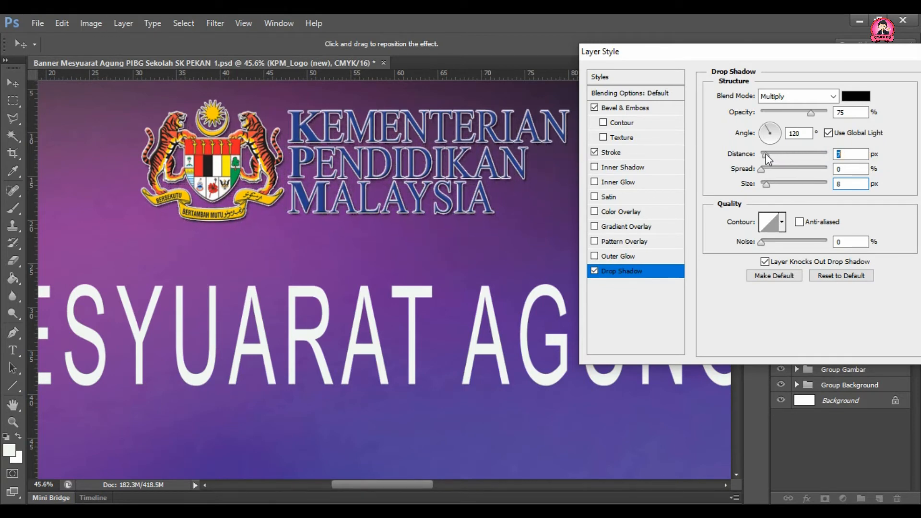
click(765, 185)
drag(766, 185, 769, 186)
drag(765, 154, 768, 154)
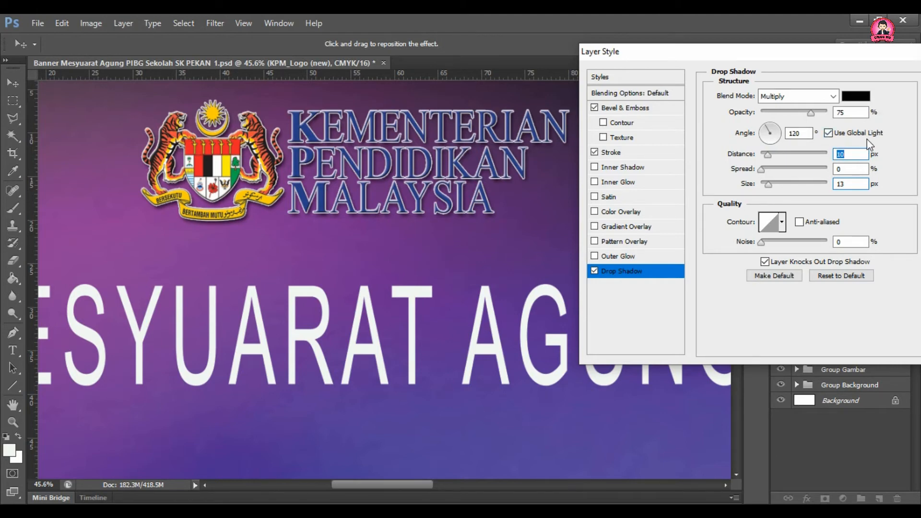
drag(846, 57, 686, 72)
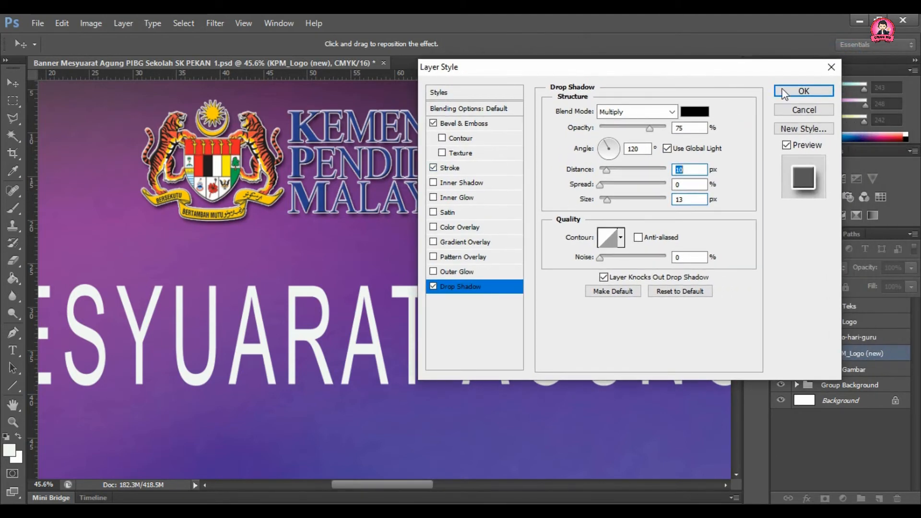
click(804, 91)
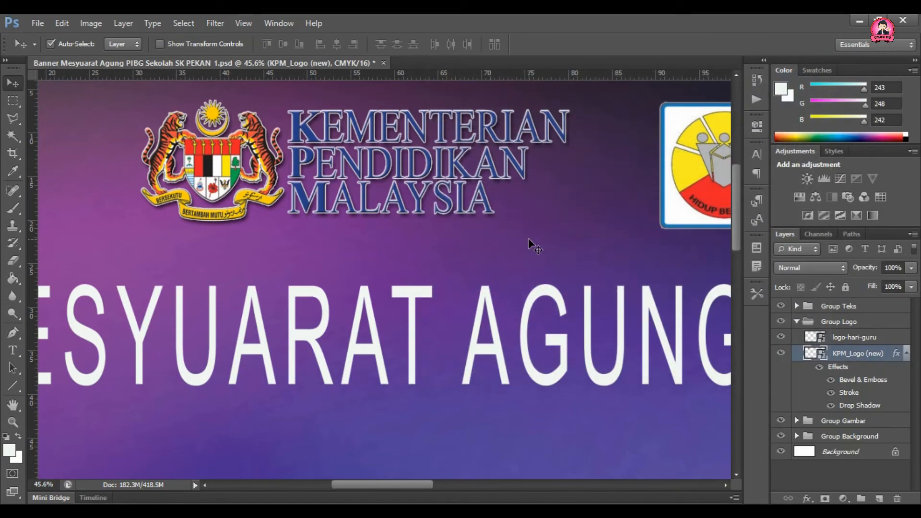
- Move the logo-hari-guru emblem slightly closer to the Kementerian Pendidikan Malaysia logo and collapse Group Logo
scroll(528, 238, down, 4)
scroll(531, 238, down, 4)
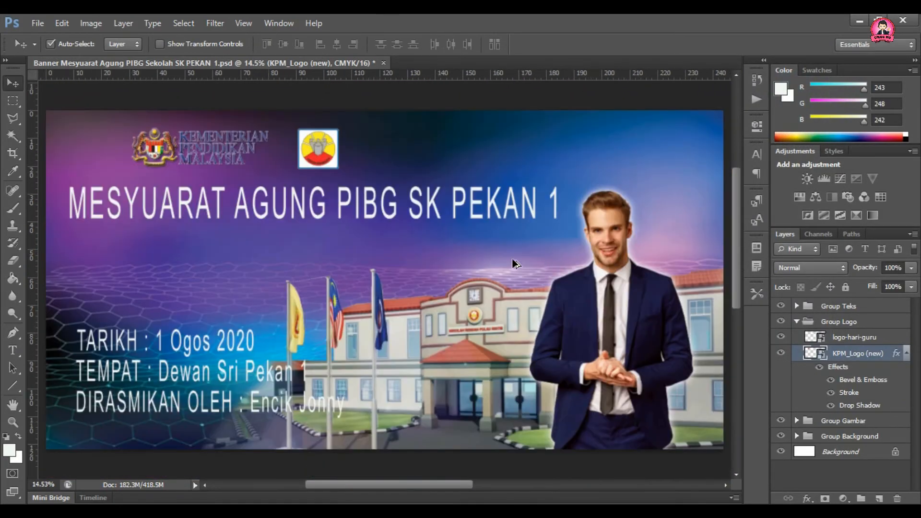
scroll(541, 258, down, 1)
scroll(246, 197, up, 9)
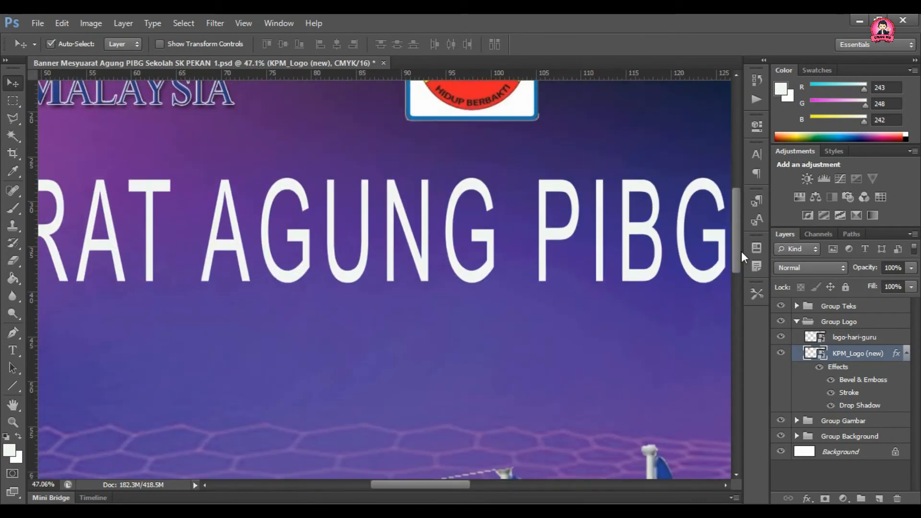
scroll(740, 251, up, 3)
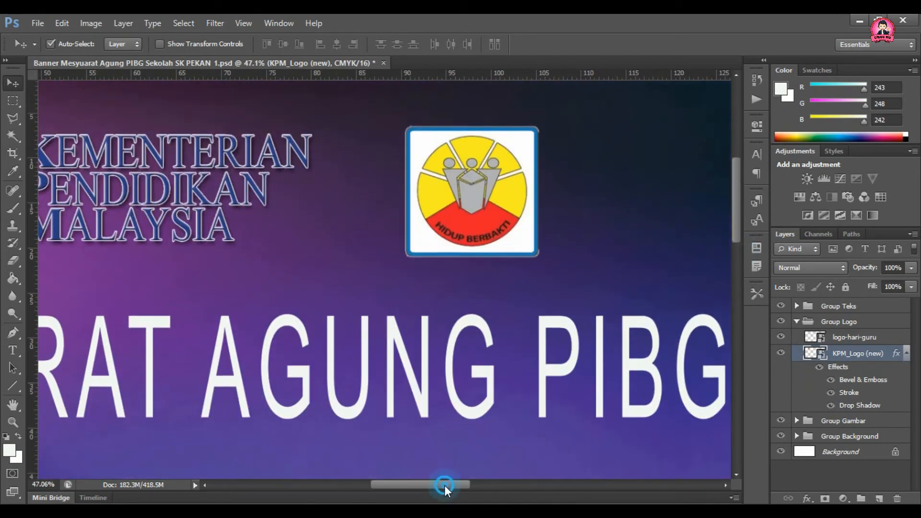
drag(445, 485, 416, 485)
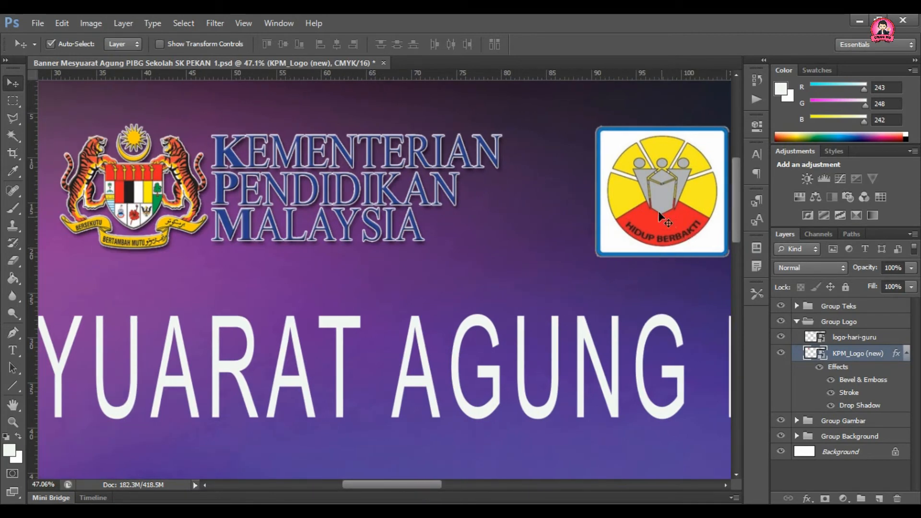
click(666, 212)
drag(666, 212, 659, 212)
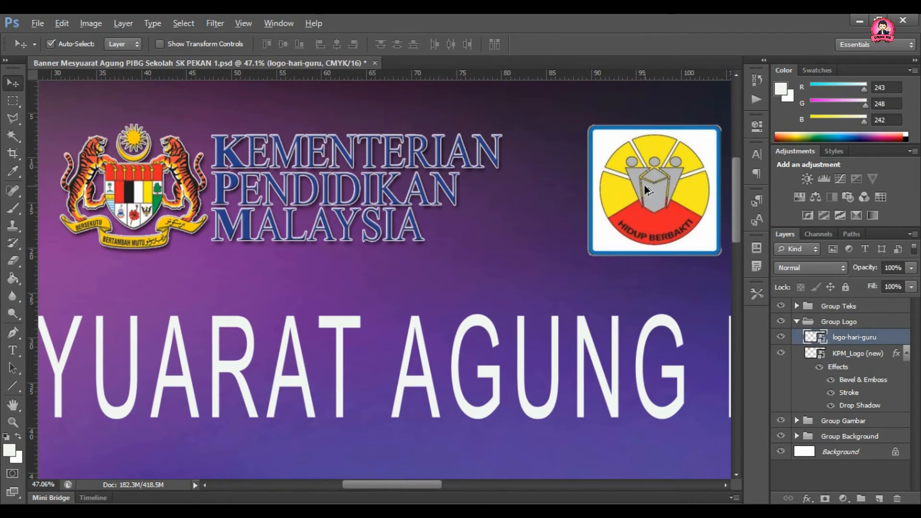
scroll(643, 186, down, 3)
scroll(662, 207, down, 2)
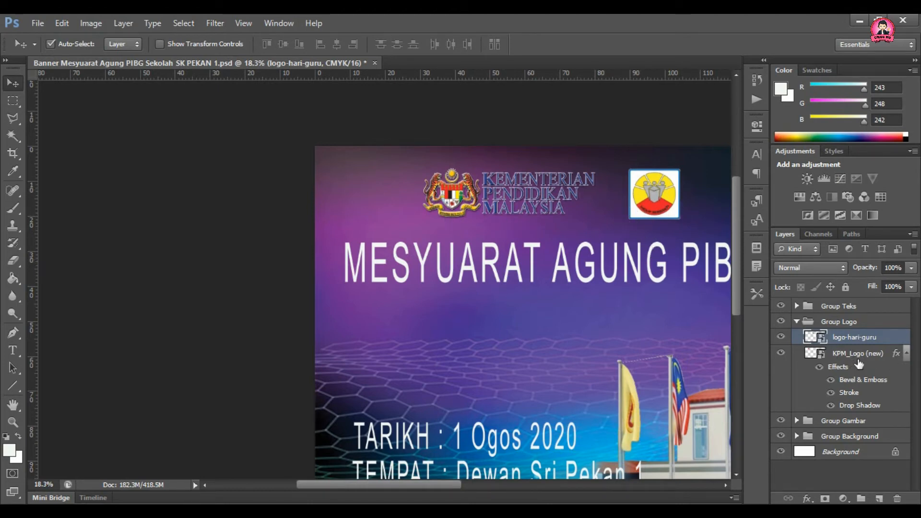
click(796, 322)
key(ctrl+minus)
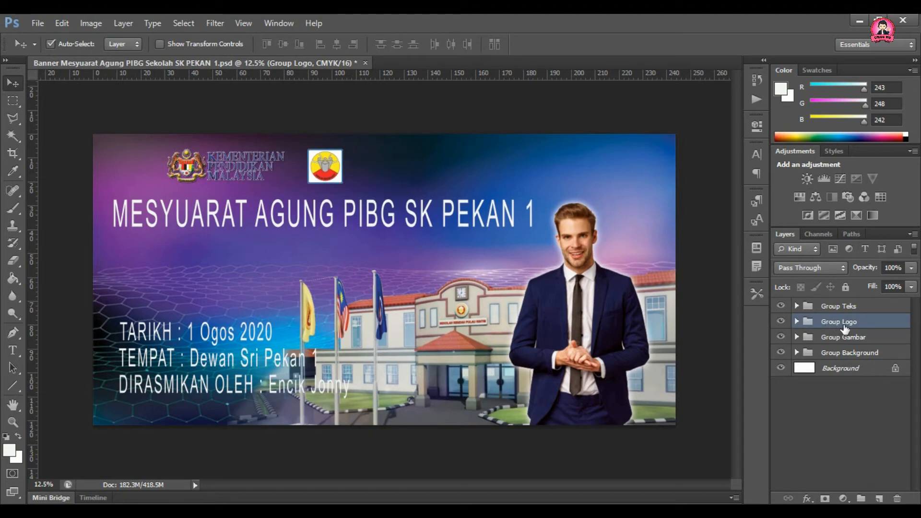
drag(194, 174, 184, 171)
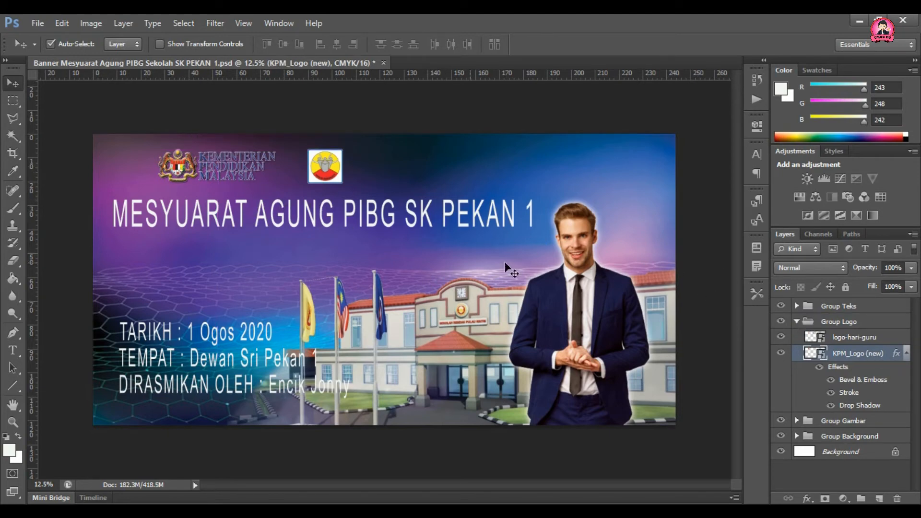
key(ctrl+z)
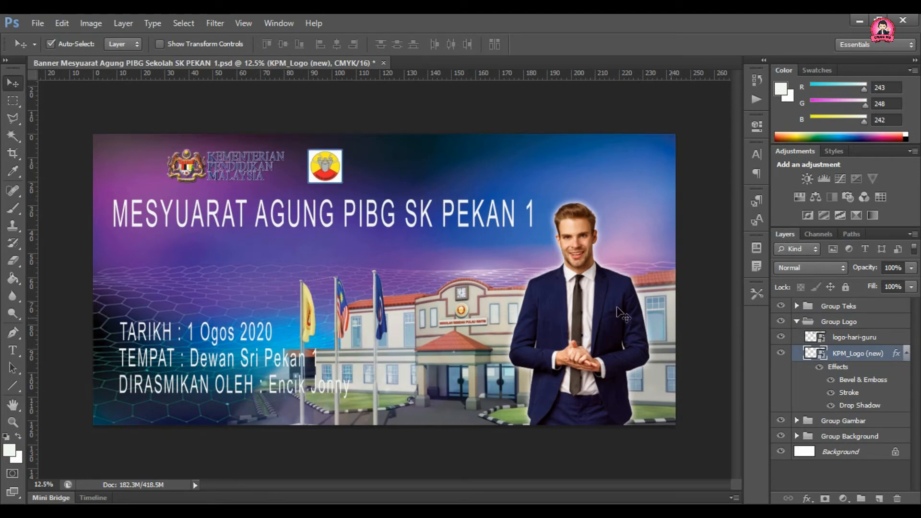
click(797, 321)
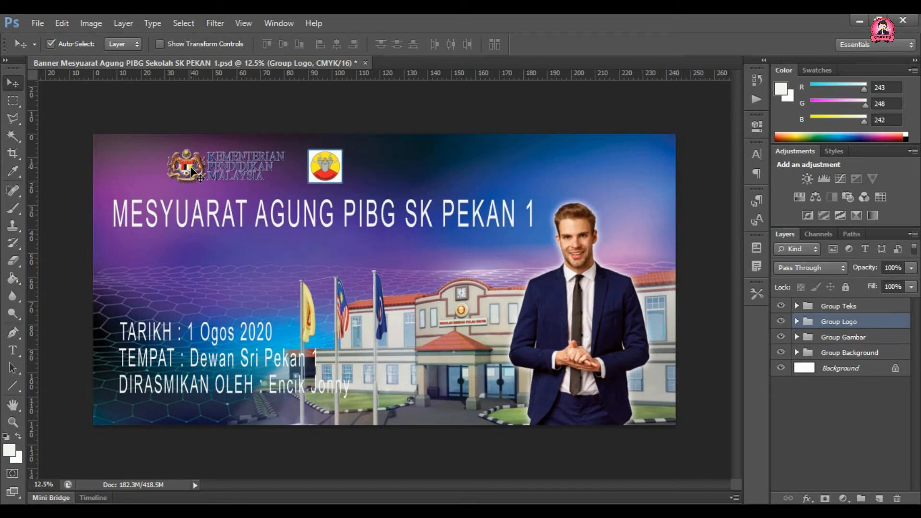
- Move the whole Group Logo horizontally toward the banner's left edge, keeping both logos together, and select Group Teks
drag(191, 170, 154, 170)
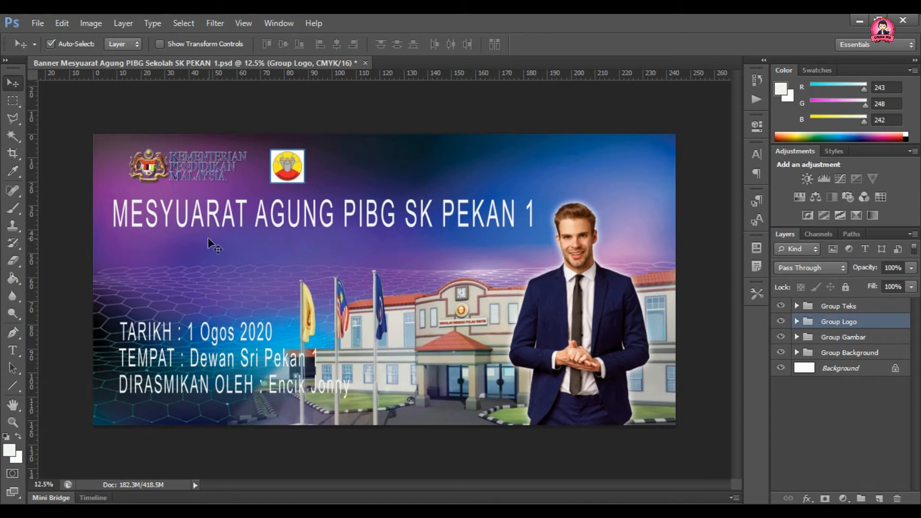
click(843, 307)
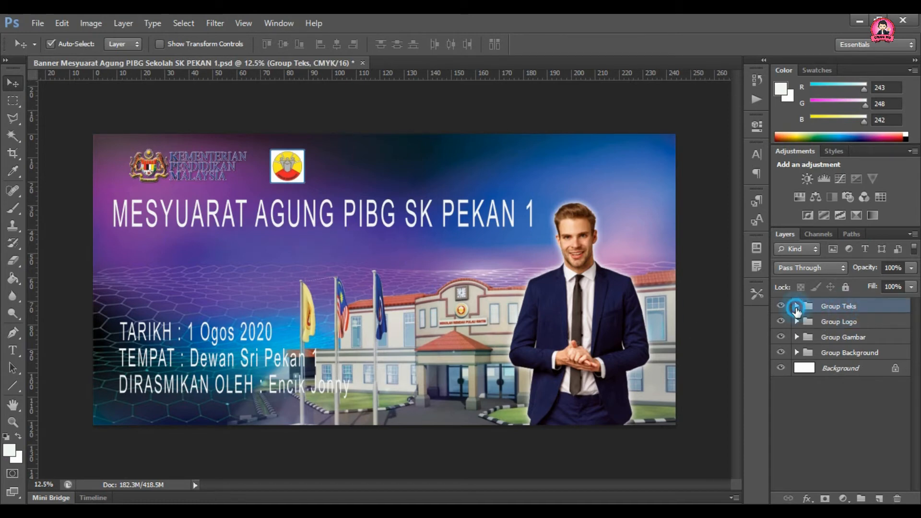
- Shift the MESYUARAT AGUNG PIBG SK PEKAN 1 title slightly right in line with the logos and narrow its width to 91.11%
click(797, 306)
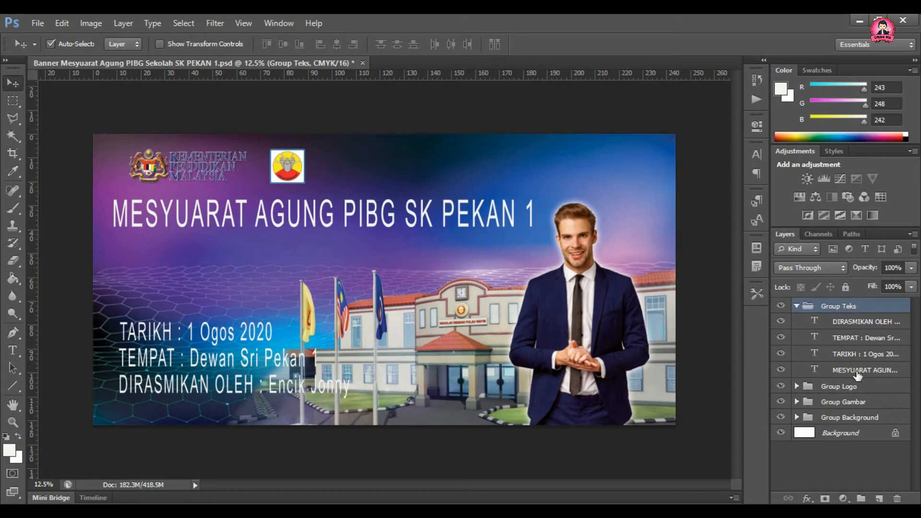
click(857, 372)
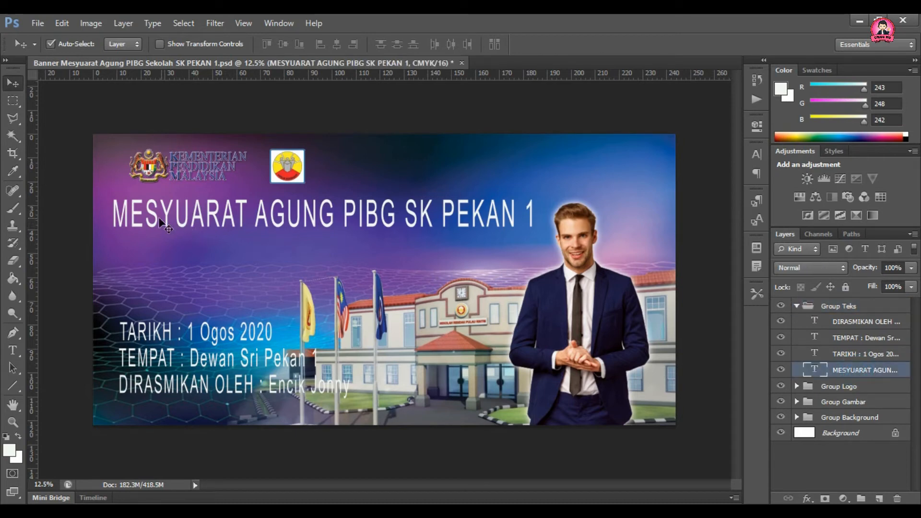
drag(154, 221, 168, 221)
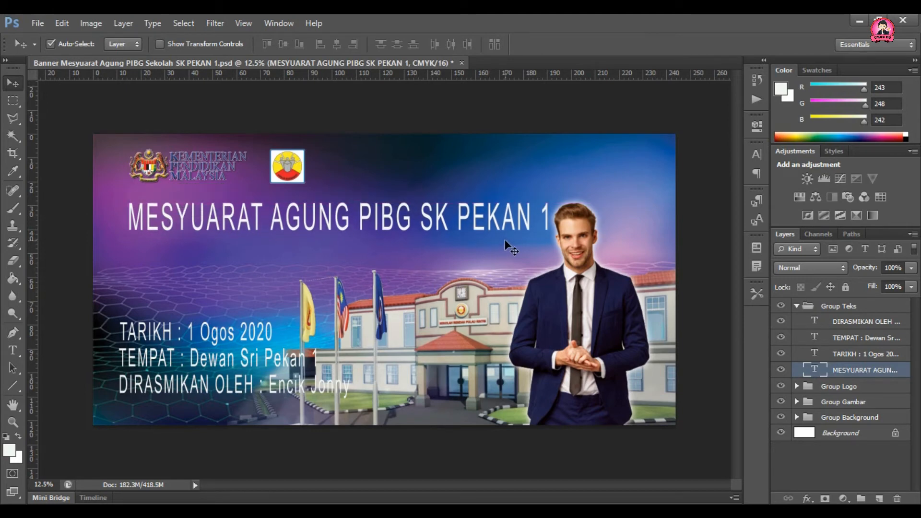
key(ctrl+t)
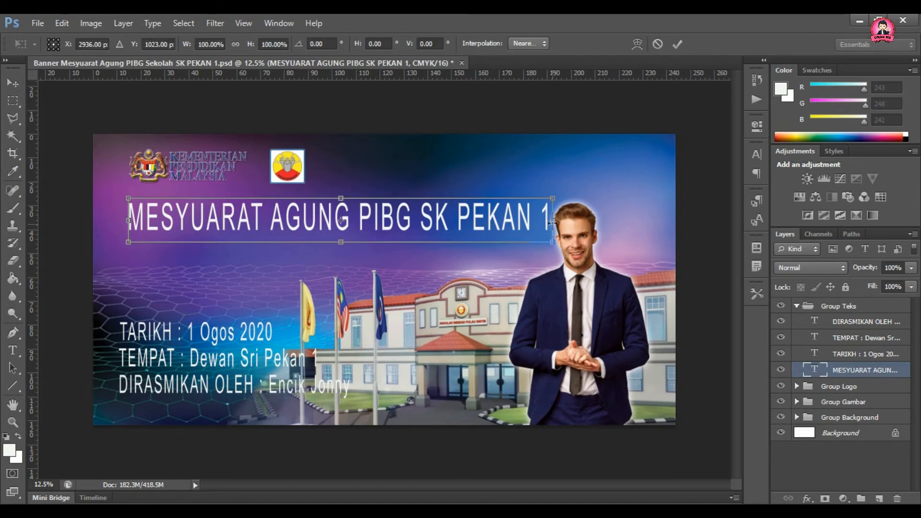
drag(550, 220, 515, 219)
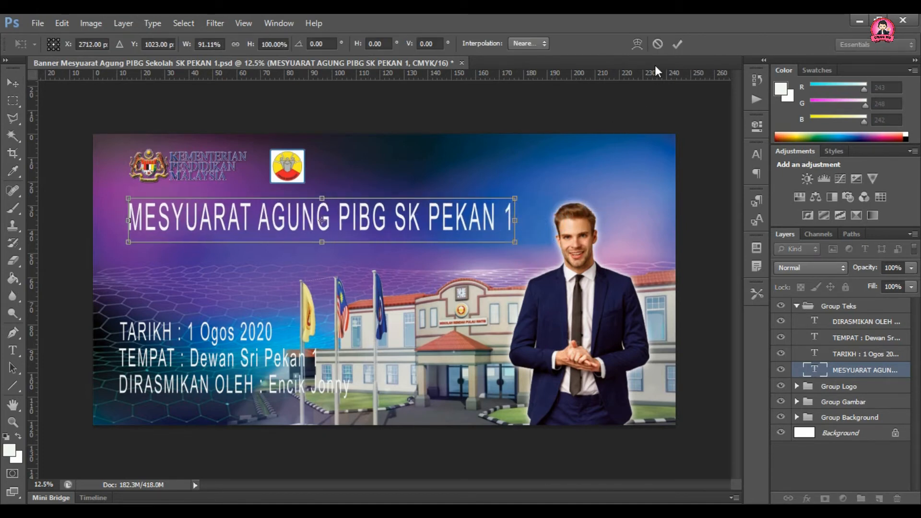
click(677, 44)
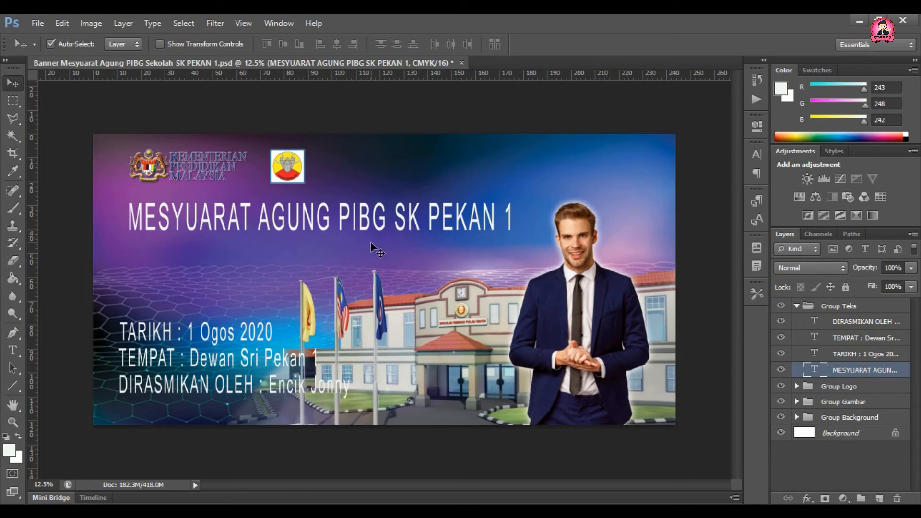
- Open the layer style settings of the MESYUARAT AGUNG PIBG SK PEKAN 1 title and enable Bevel & Emboss
scroll(367, 231, up, 5)
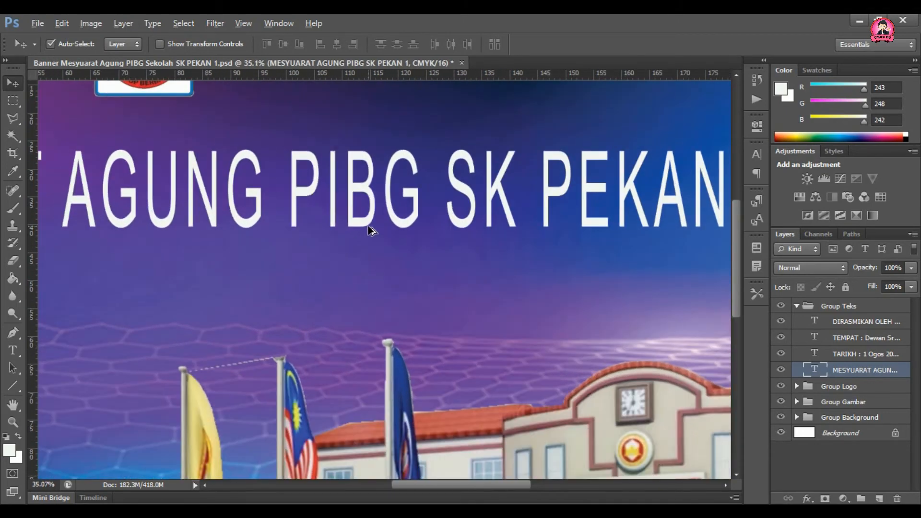
drag(369, 226, 386, 227)
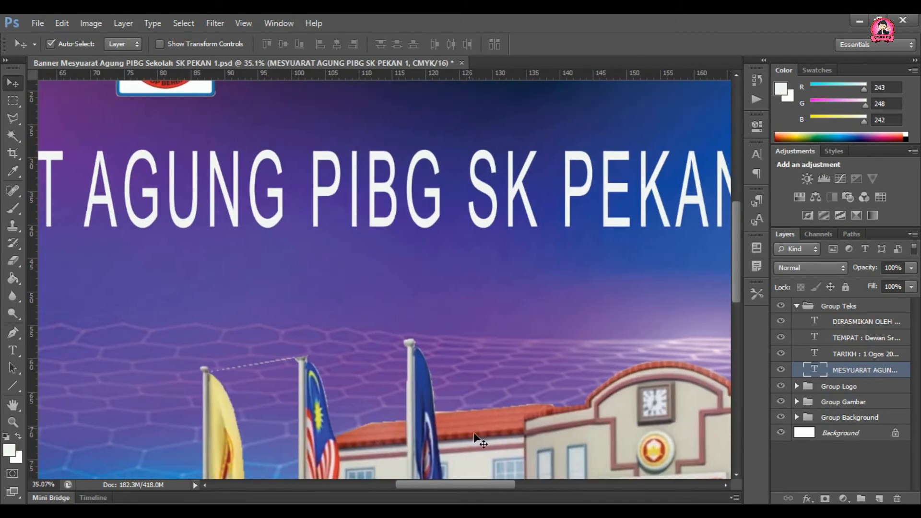
drag(500, 489, 436, 499)
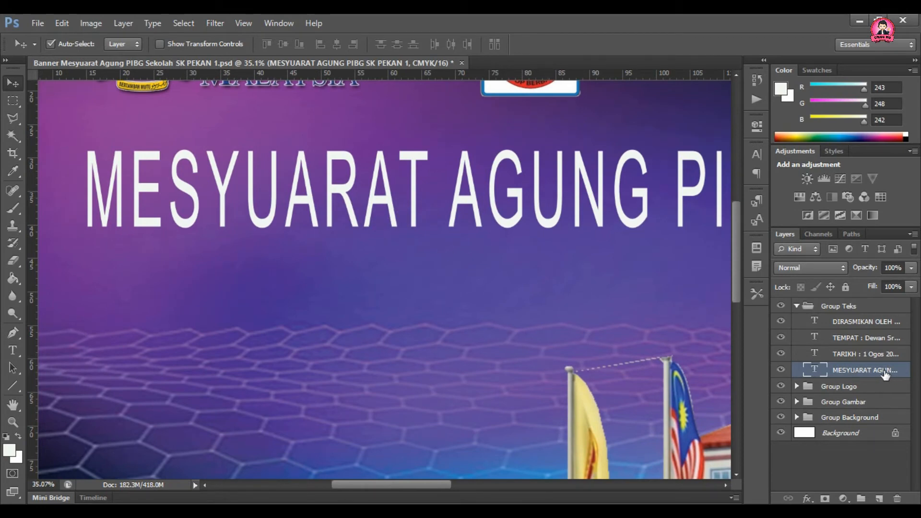
right_click(859, 372)
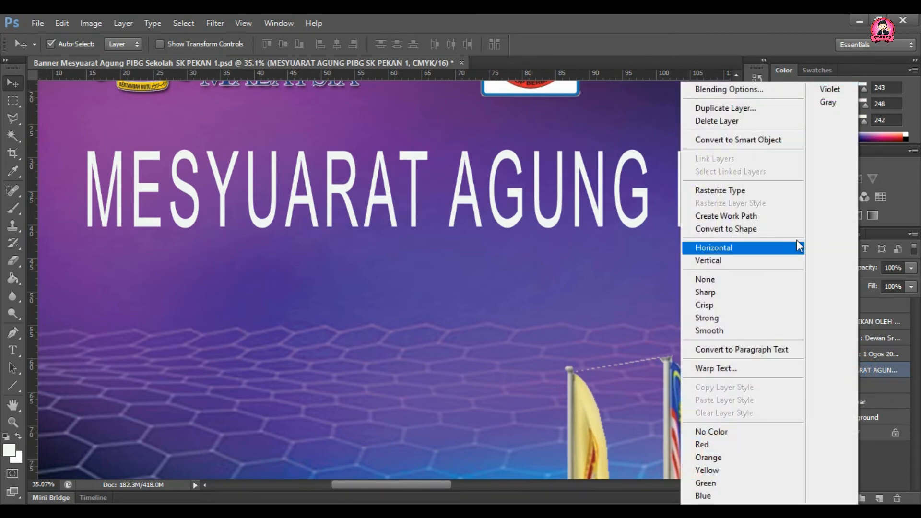
click(742, 90)
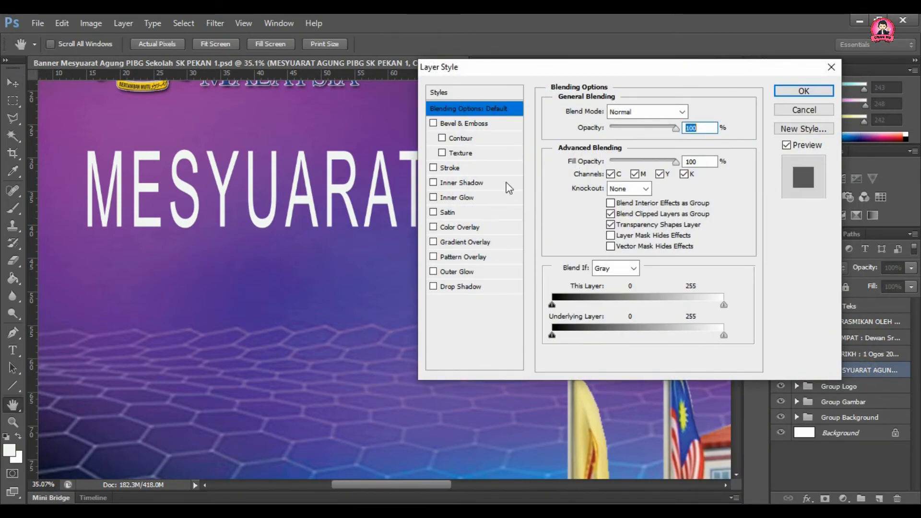
drag(516, 71, 555, 90)
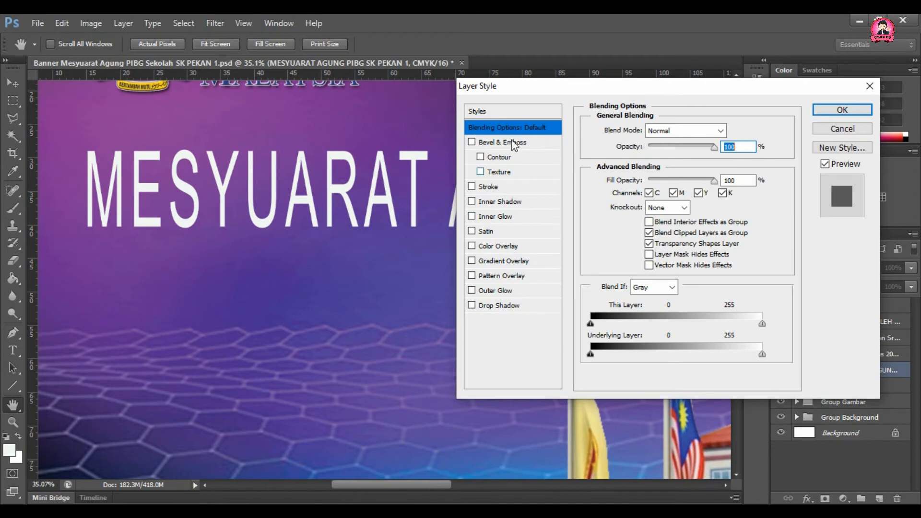
drag(539, 91, 617, 94)
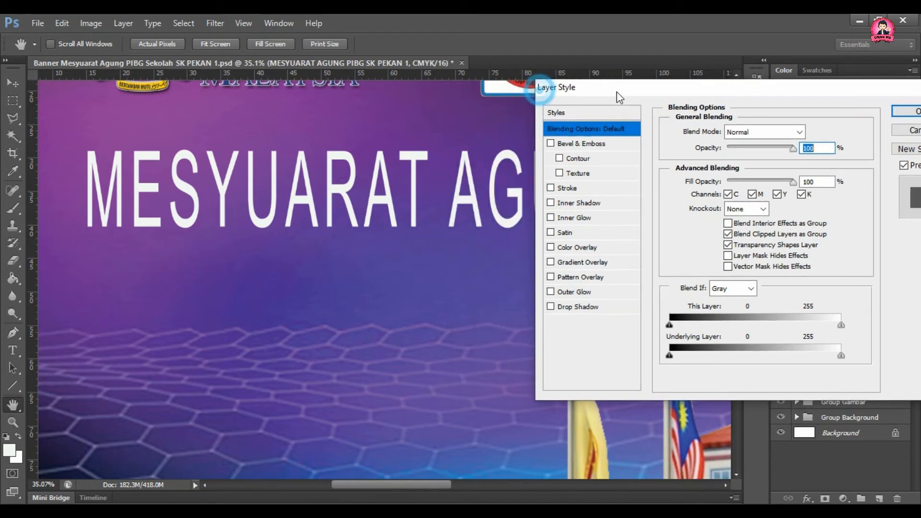
click(550, 144)
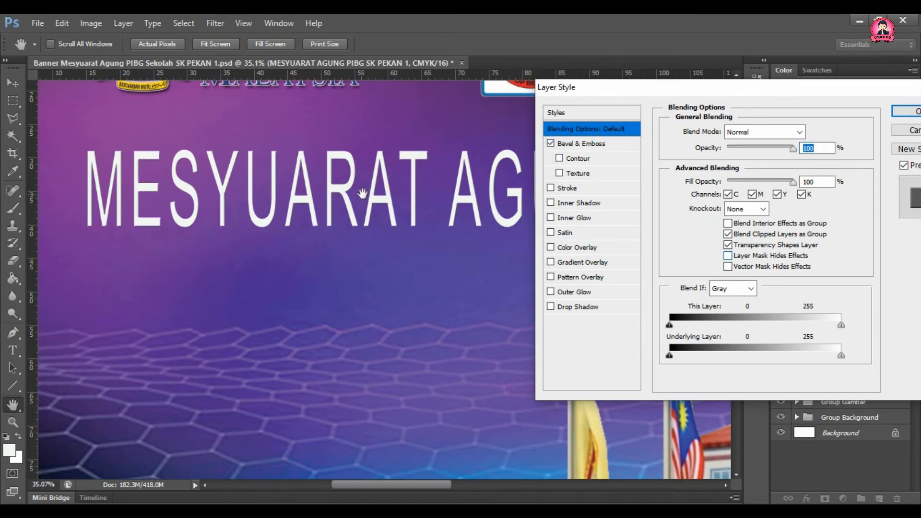
click(581, 143)
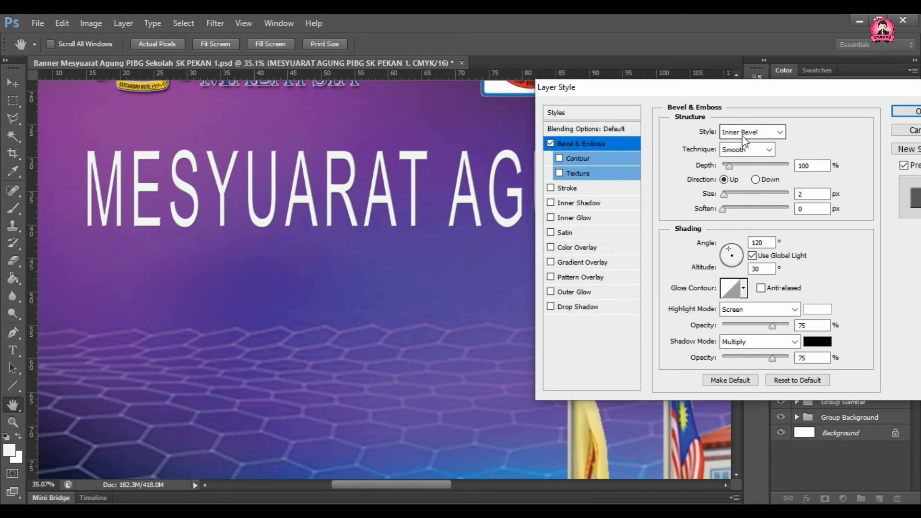
- Set the title's bevel style to Emboss with a depth of 144% and a size of 13 px
click(779, 132)
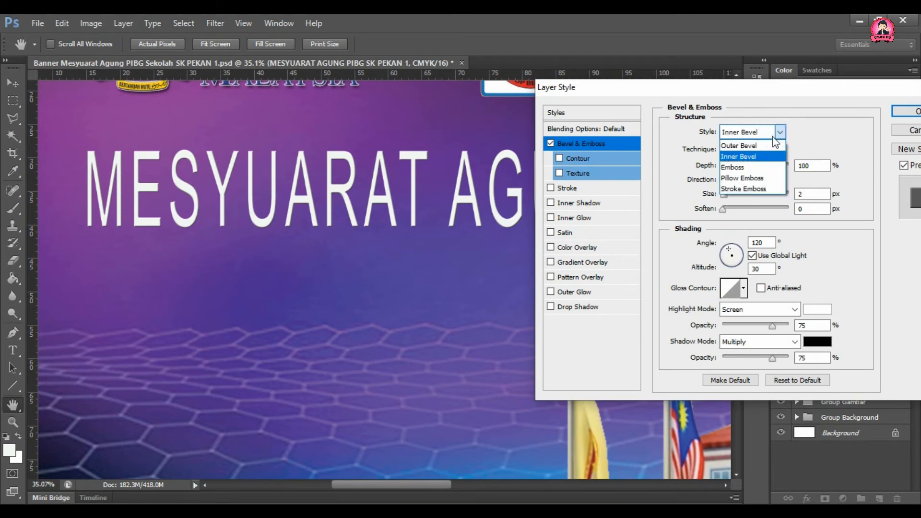
click(754, 167)
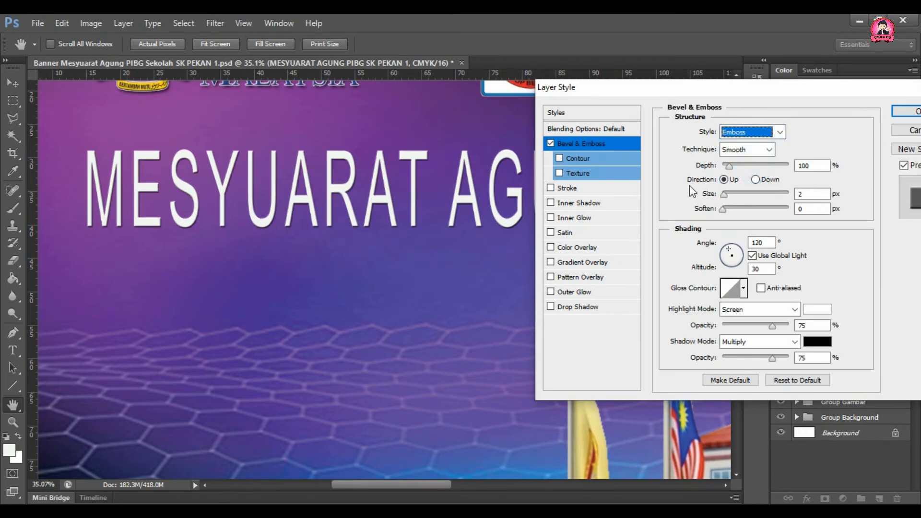
drag(729, 168, 729, 198)
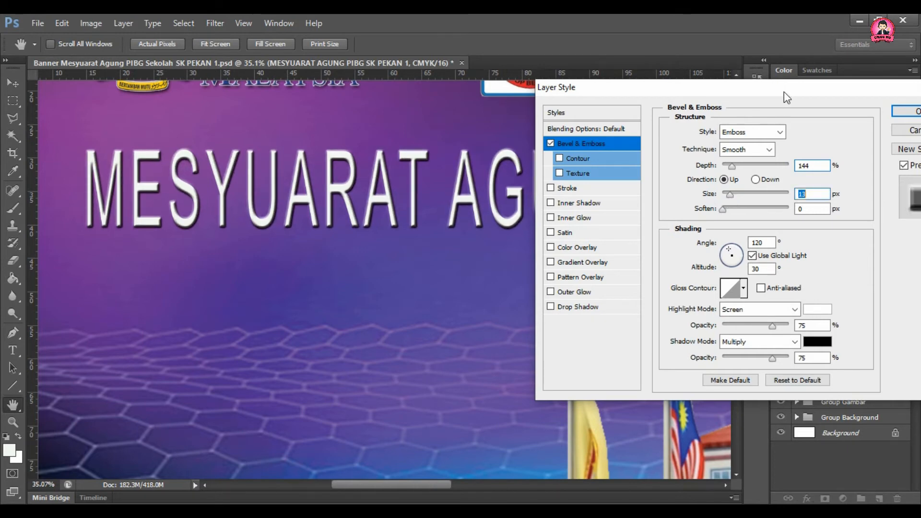
- Add a Drop Shadow with a distance of 15 px to the title and apply the layer style
drag(788, 96, 729, 83)
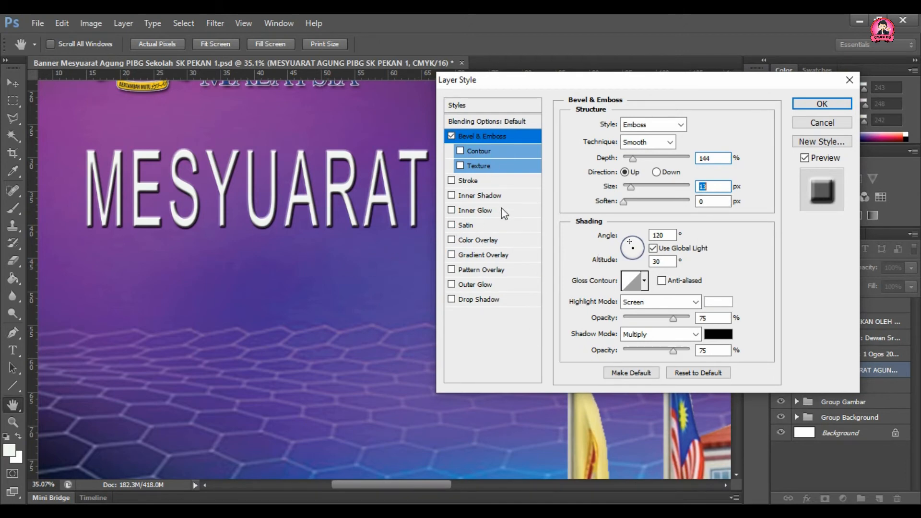
click(456, 301)
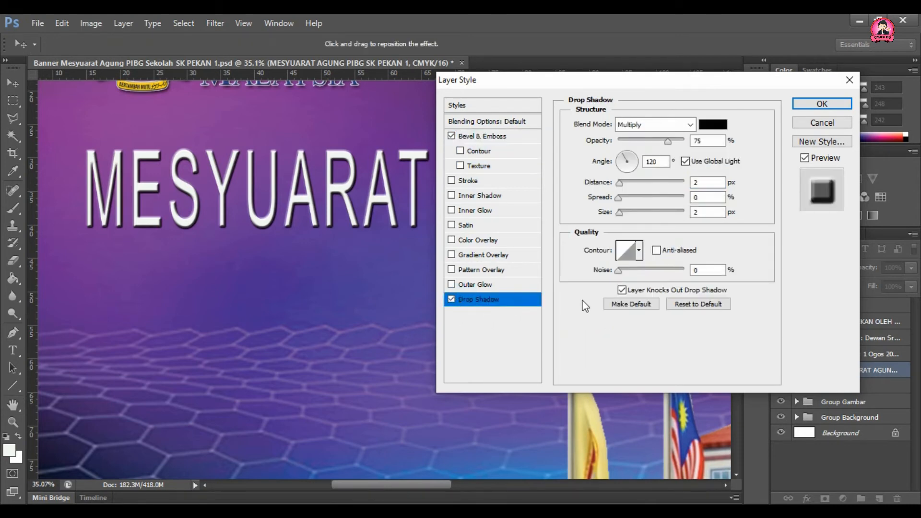
drag(619, 184, 630, 191)
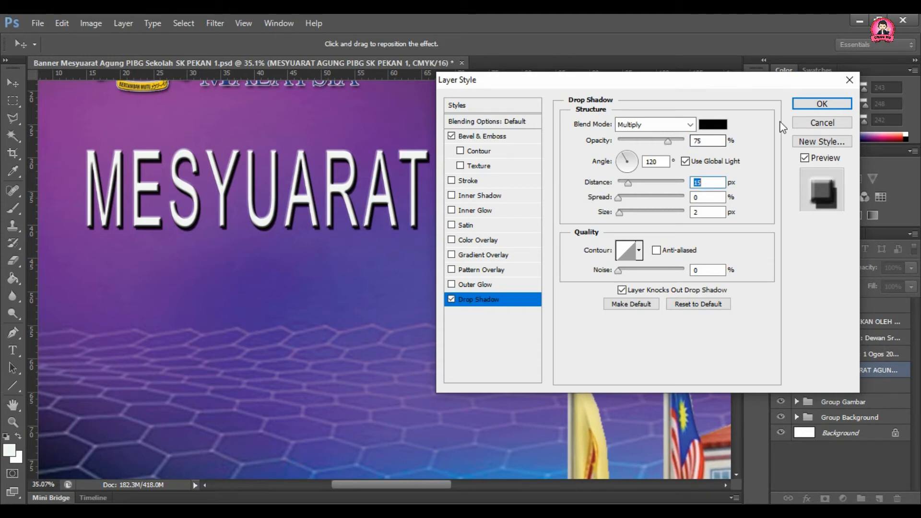
click(821, 105)
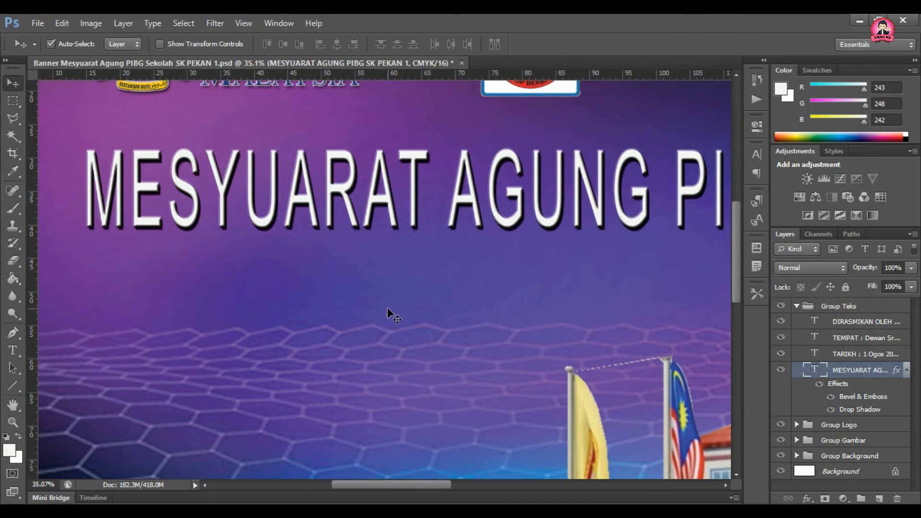
- Scale the TARIKH, TEMPAT and DIRASMIKAN OLEH text layers together to 87.13% width and 68.67% height, and move them up beneath the title's left edge
scroll(390, 313, down, 6)
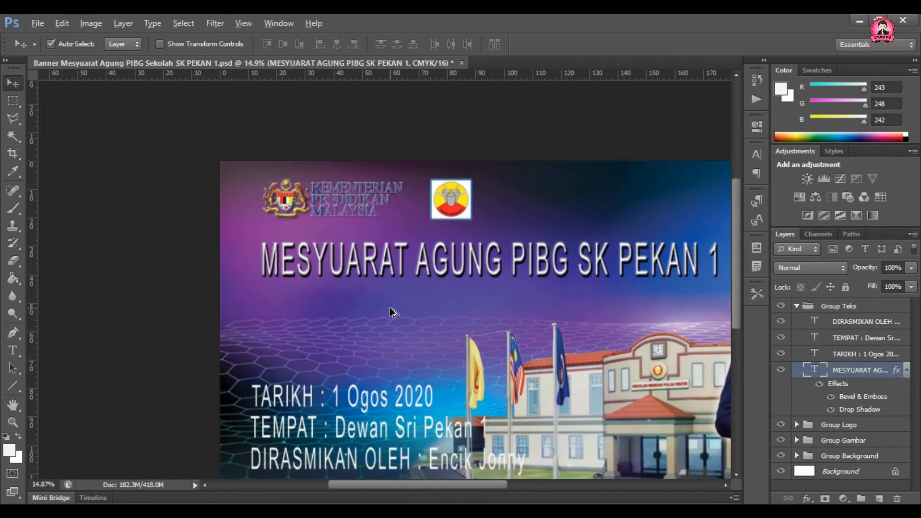
scroll(390, 312, down, 2)
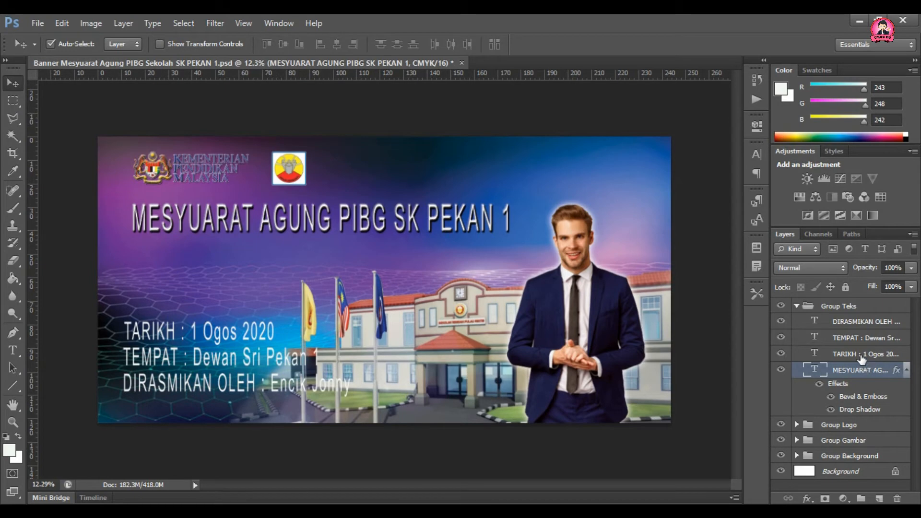
click(862, 354)
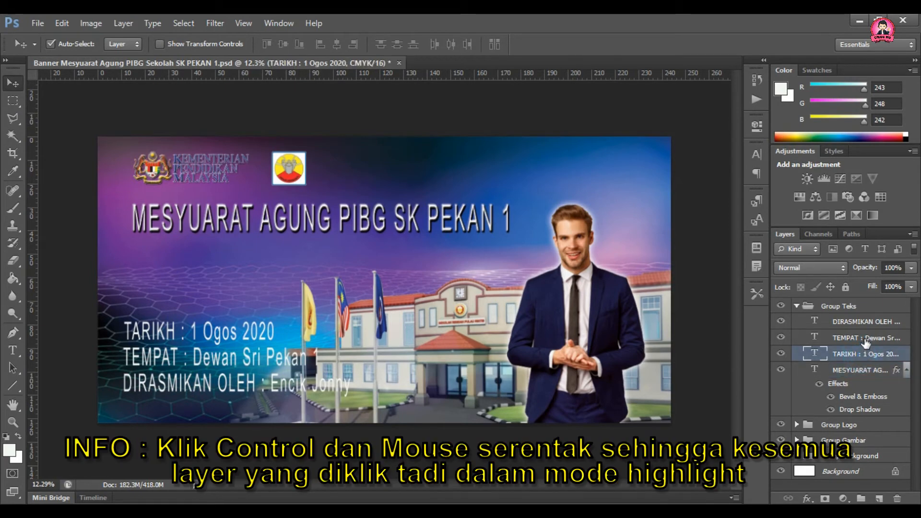
ctrl+click(865, 339)
ctrl+click(863, 320)
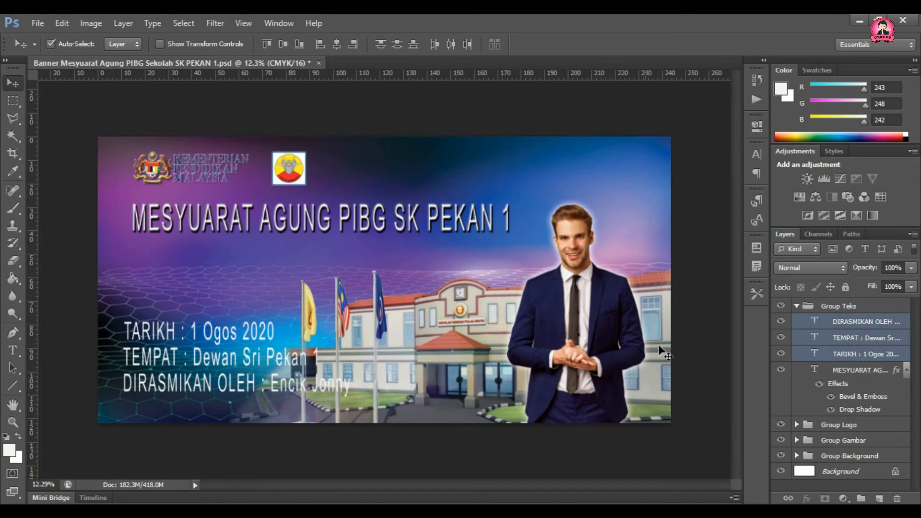
key(ctrl+t)
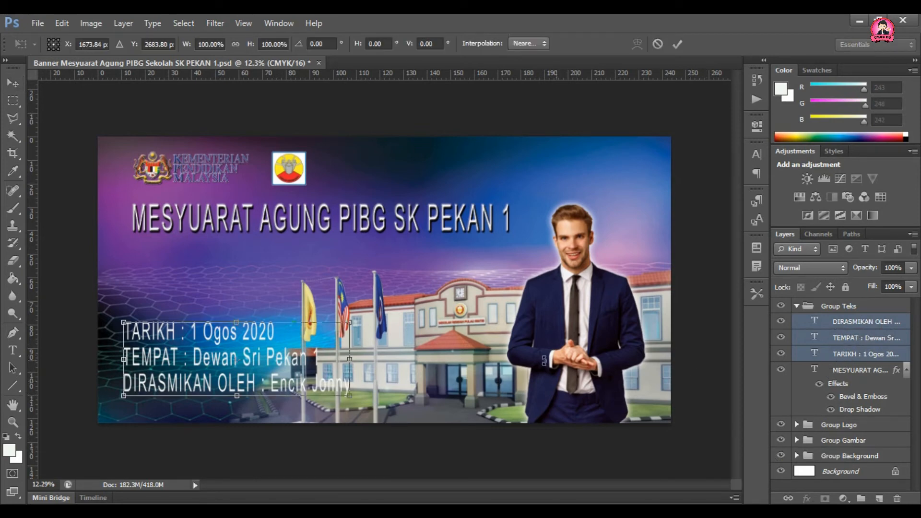
drag(349, 396, 320, 372)
drag(255, 353, 267, 338)
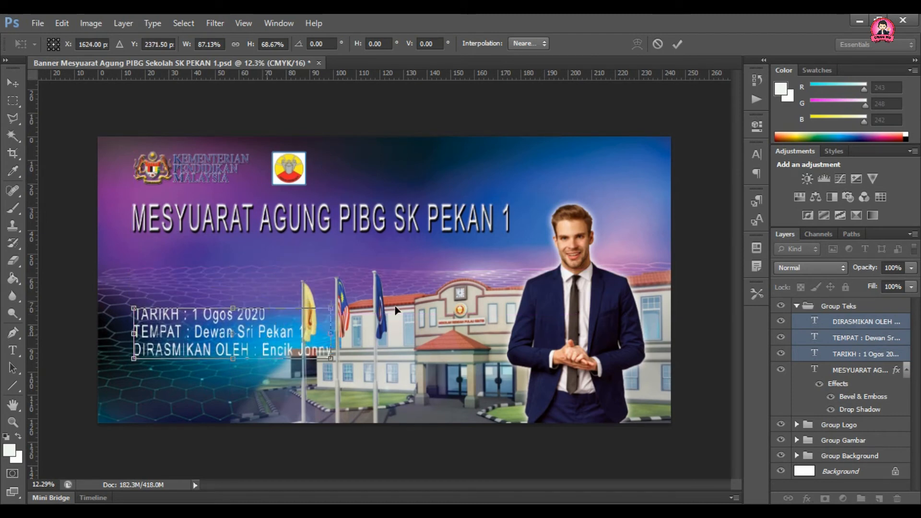
click(676, 44)
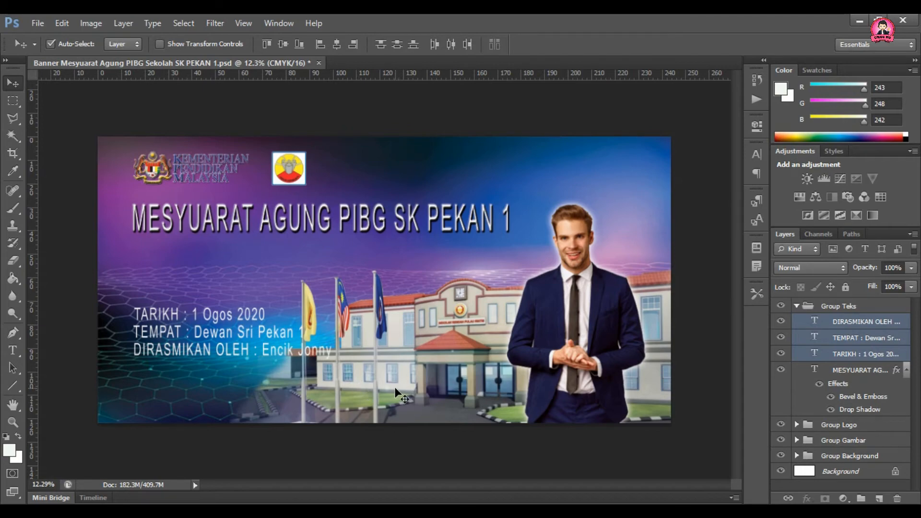
- Examine the resized event details up close against the styled title and the flags
scroll(394, 387, up, 5)
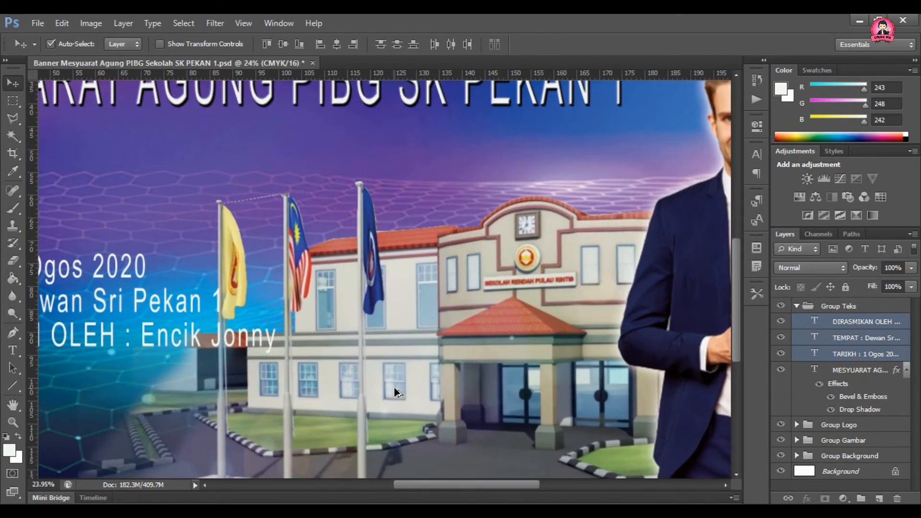
scroll(396, 392, up, 1)
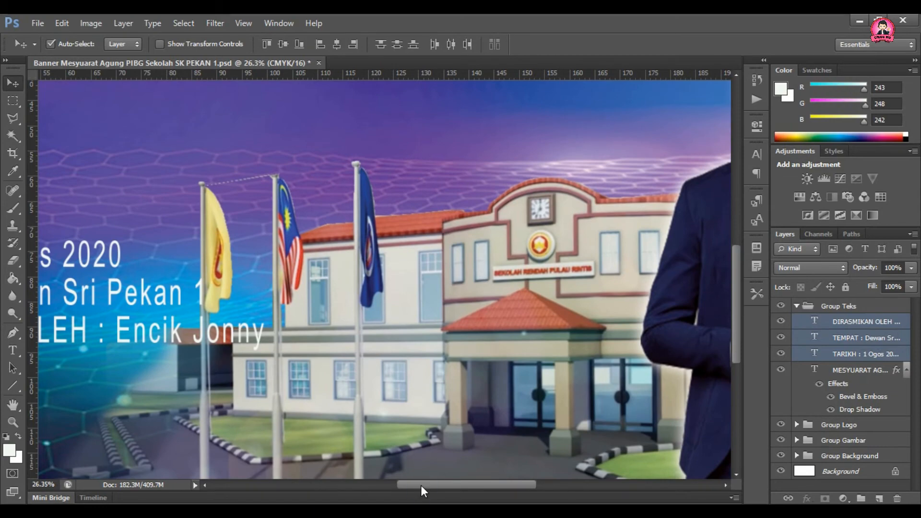
drag(421, 485, 376, 485)
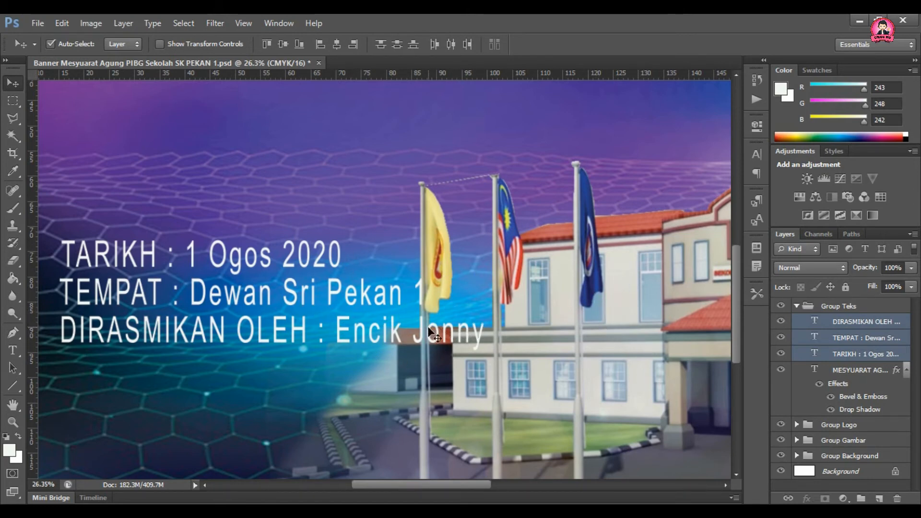
scroll(462, 341, up, 3)
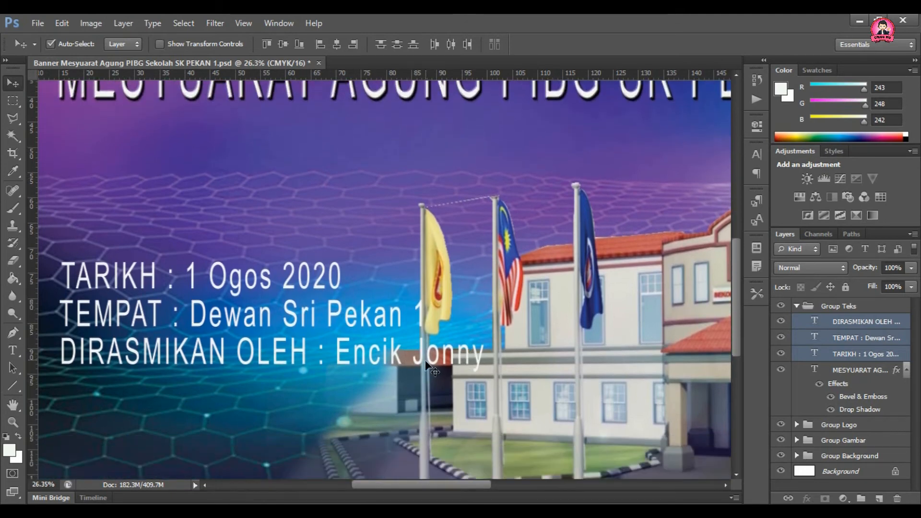
scroll(422, 364, up, 2)
scroll(422, 365, up, 2)
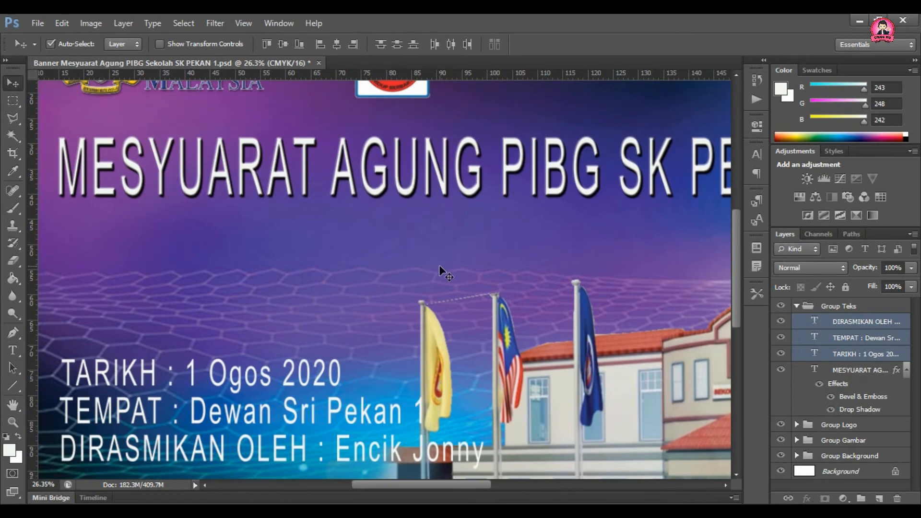
scroll(439, 264, down, 1)
scroll(437, 264, up, 1)
scroll(443, 211, down, 2)
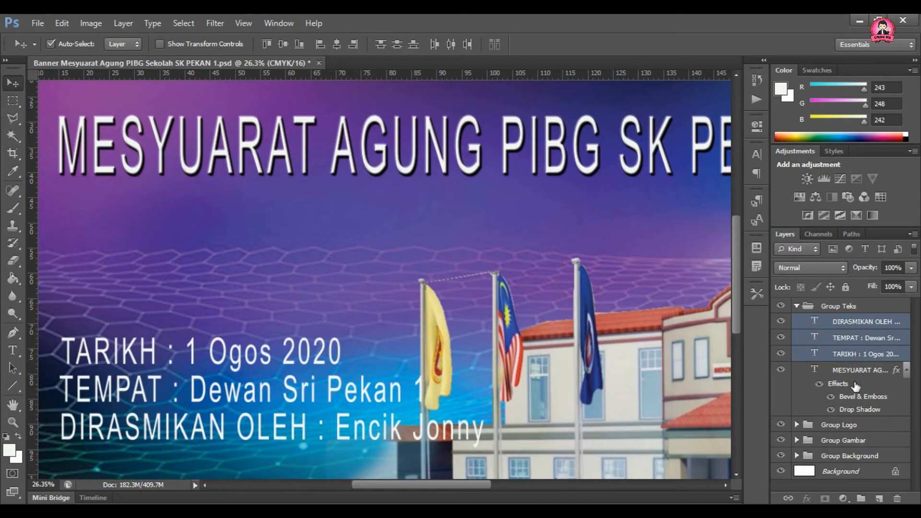
- Copy the title's layer style and paste it onto the TARIKH text layer
click(859, 369)
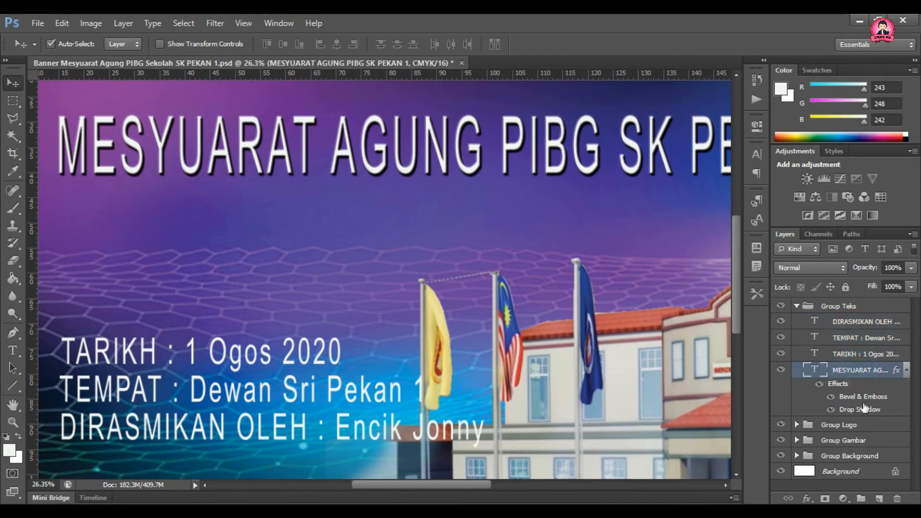
right_click(853, 370)
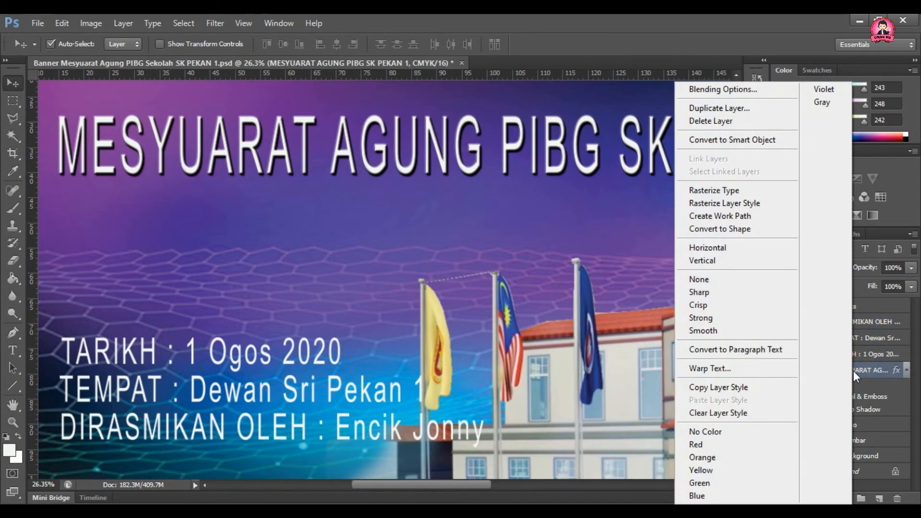
click(736, 390)
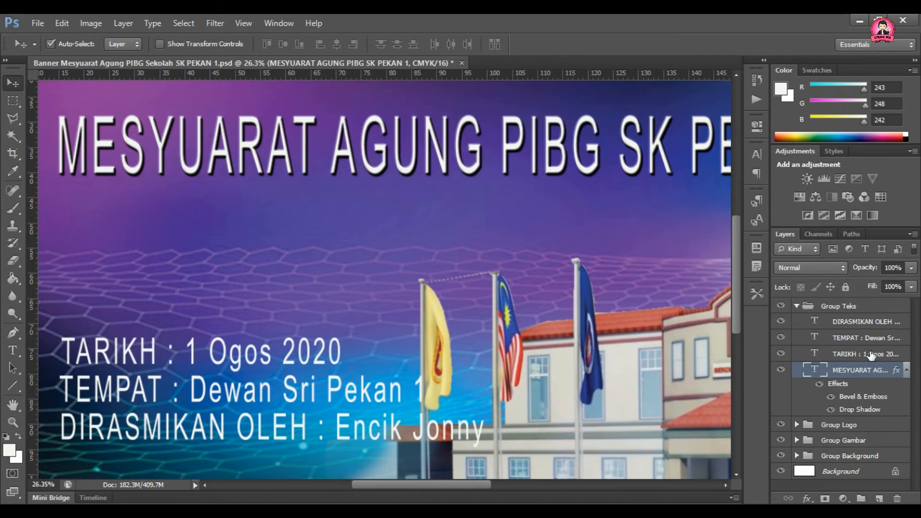
click(871, 356)
right_click(872, 357)
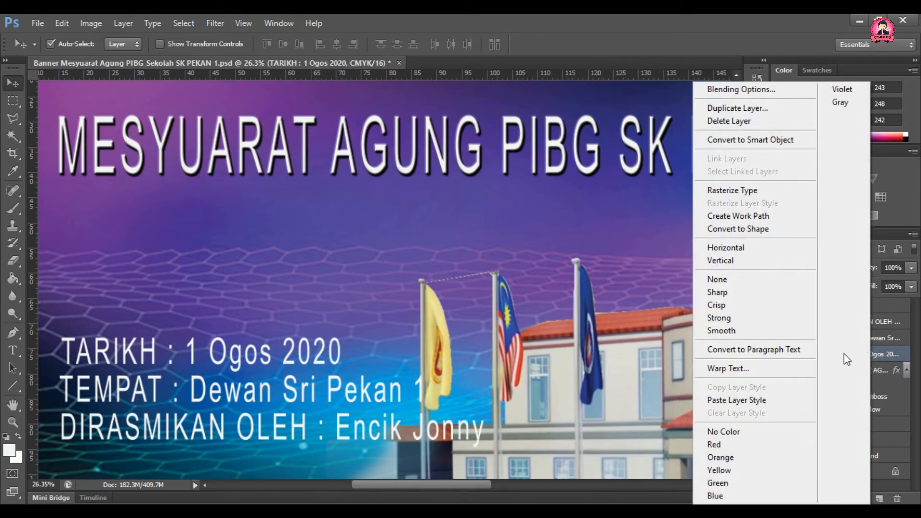
click(752, 403)
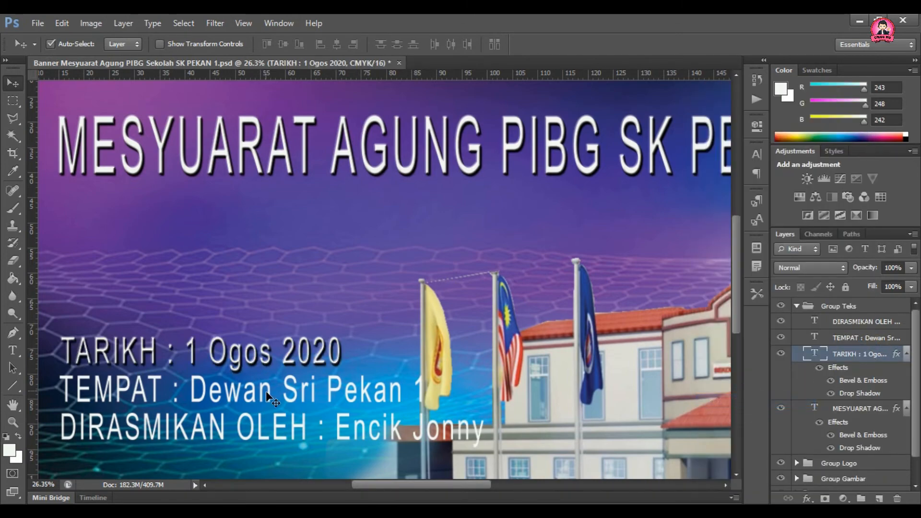
- Paste the copied title layer style onto the TEMPAT and DIRASMIKAN OLEH text layers
click(867, 338)
right_click(867, 338)
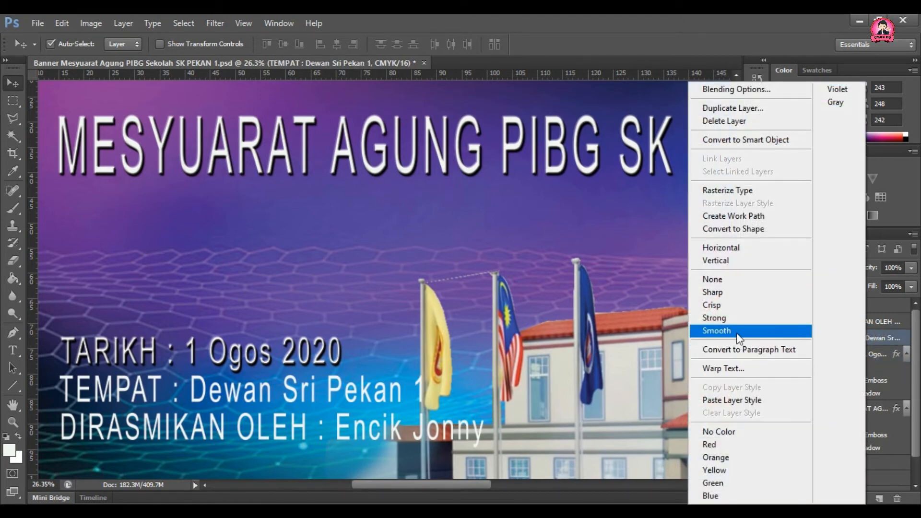
click(733, 400)
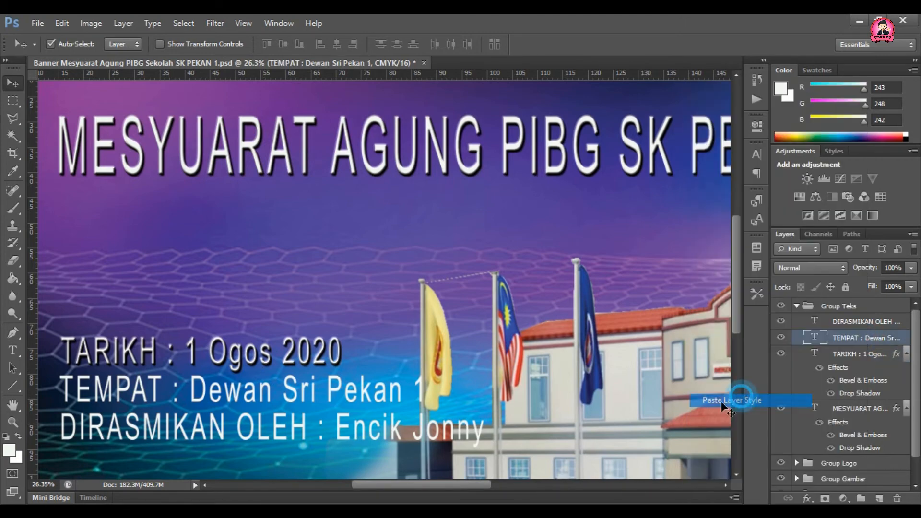
click(861, 321)
right_click(861, 322)
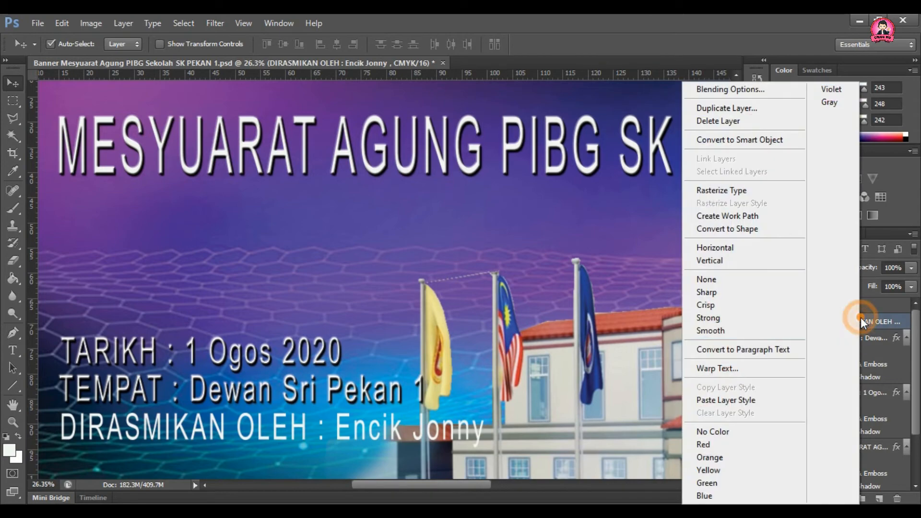
click(734, 400)
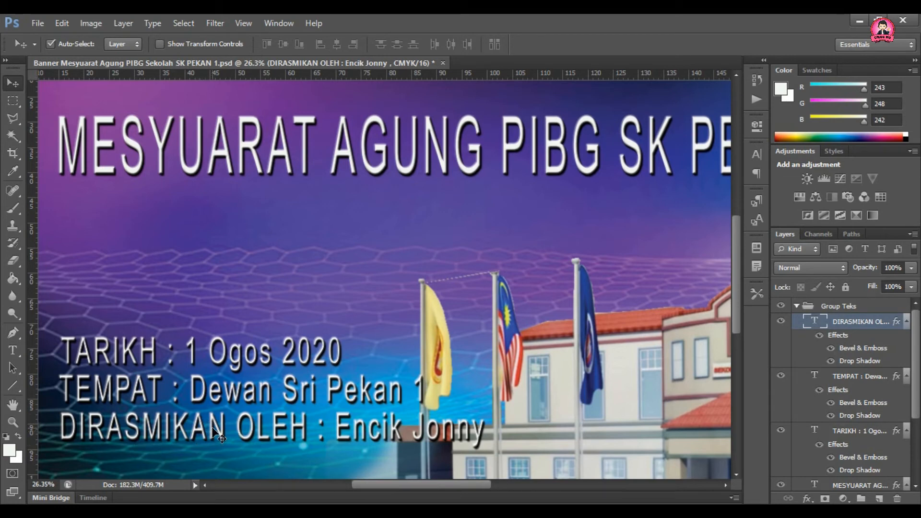
- Move the DIRASMIKAN OLEH line directly beneath the title, widen it to 135.04% at 100.13% height, and align its left edge with the title
drag(221, 432, 220, 211)
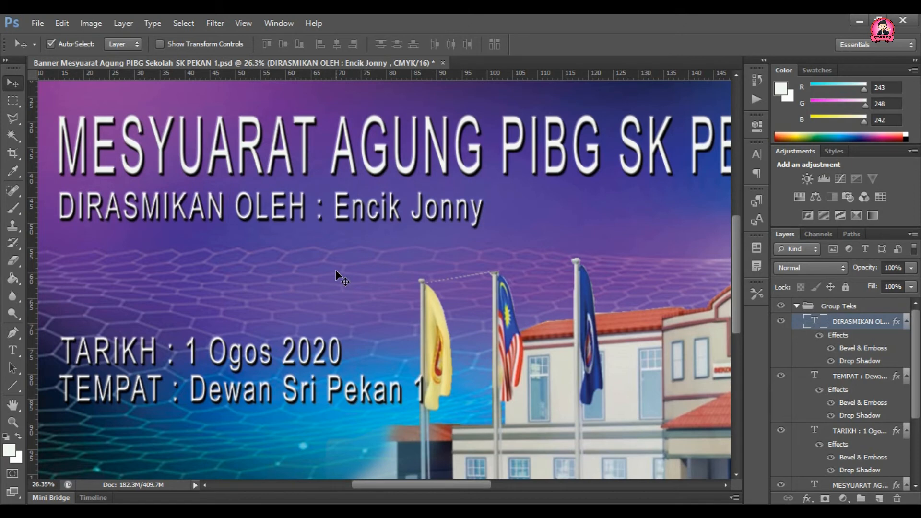
key(ctrl+t)
drag(493, 233, 645, 231)
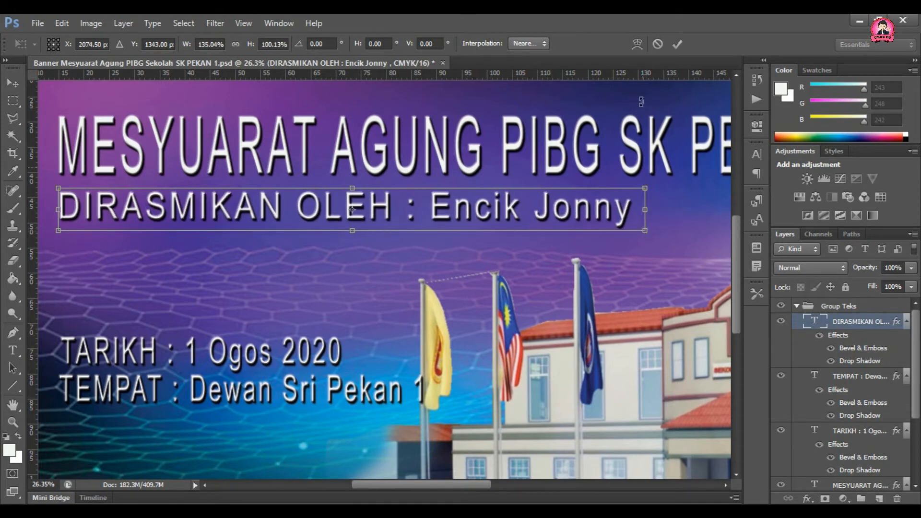
click(677, 44)
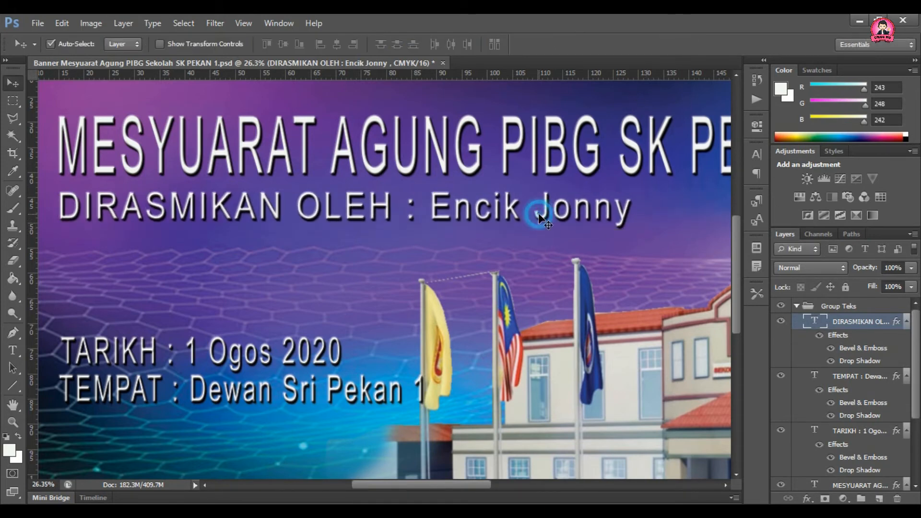
drag(538, 216, 536, 215)
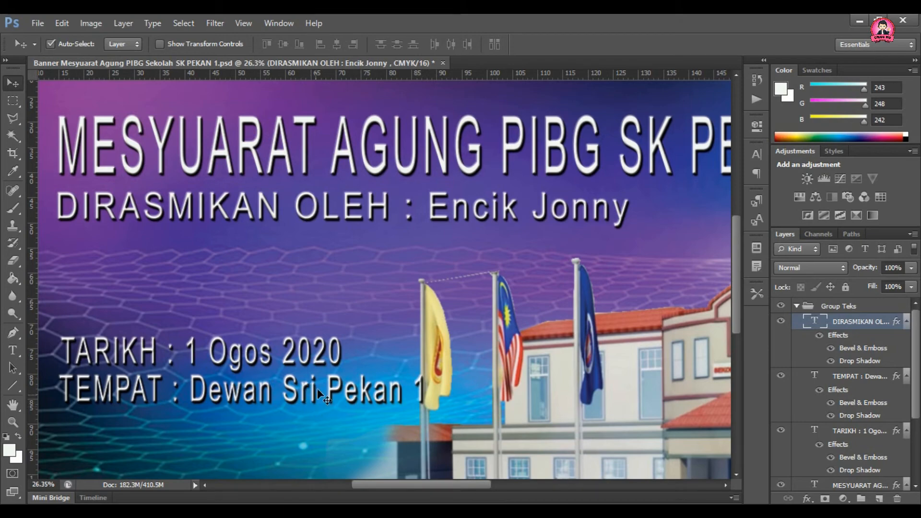
- Move the TARIKH and TEMPAT text layers together slightly down and to the left, beside the flagpoles
scroll(341, 372, down, 4)
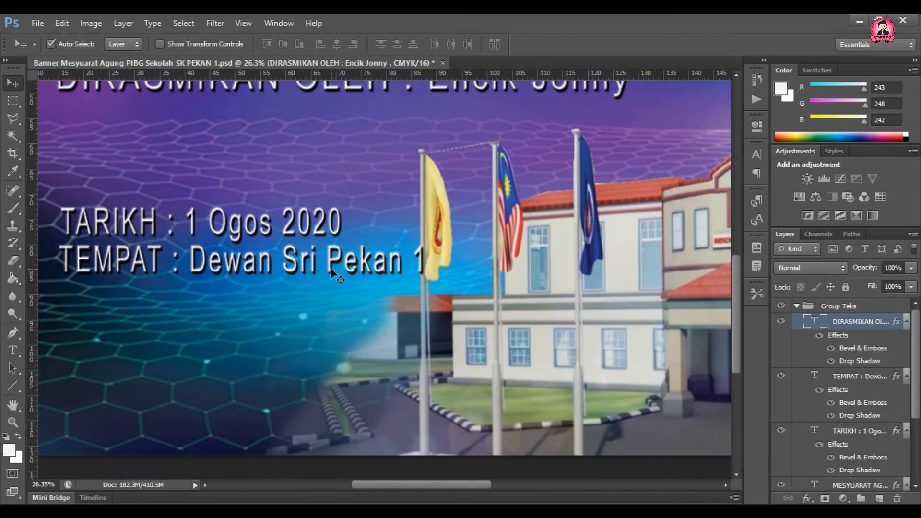
click(866, 377)
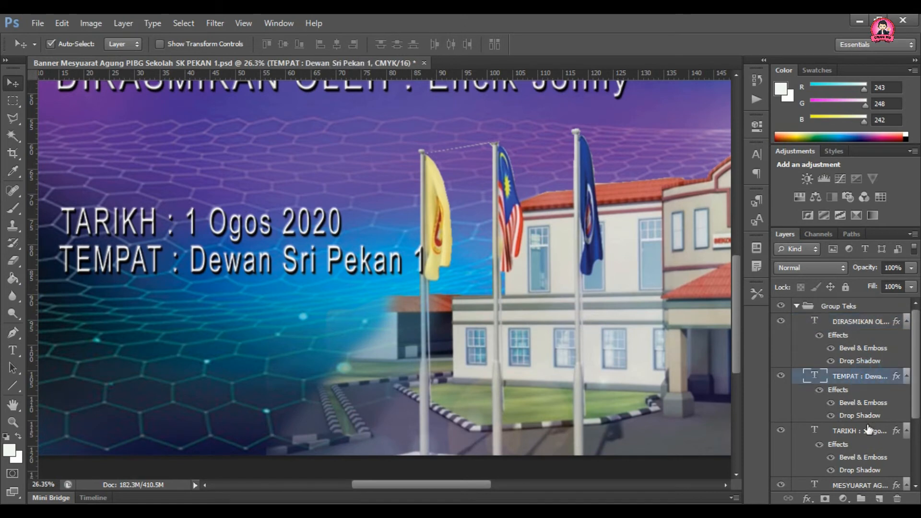
ctrl+click(868, 431)
mouse_move(332, 276)
mouse_down()
mouse_move(325, 362)
mouse_move(321, 283)
mouse_up()
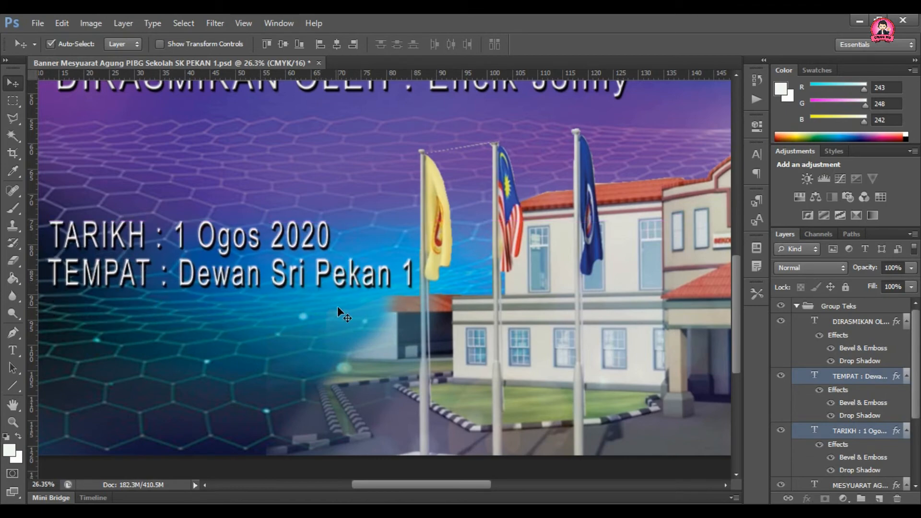
alt+scroll(337, 306, down, 5)
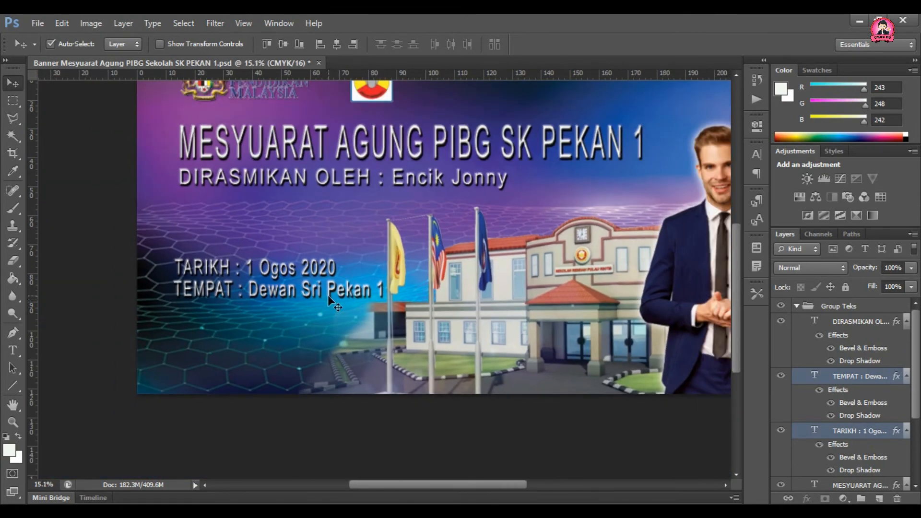
key(ctrl+0)
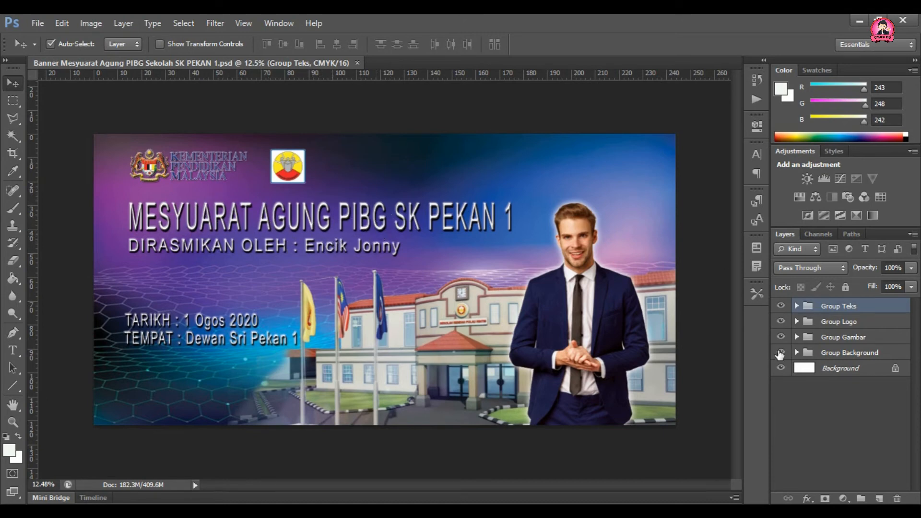
- Try the Atelier Omega font on the MESYUARAT AGUNG title, and change it to BadaBoom BB
click(797, 306)
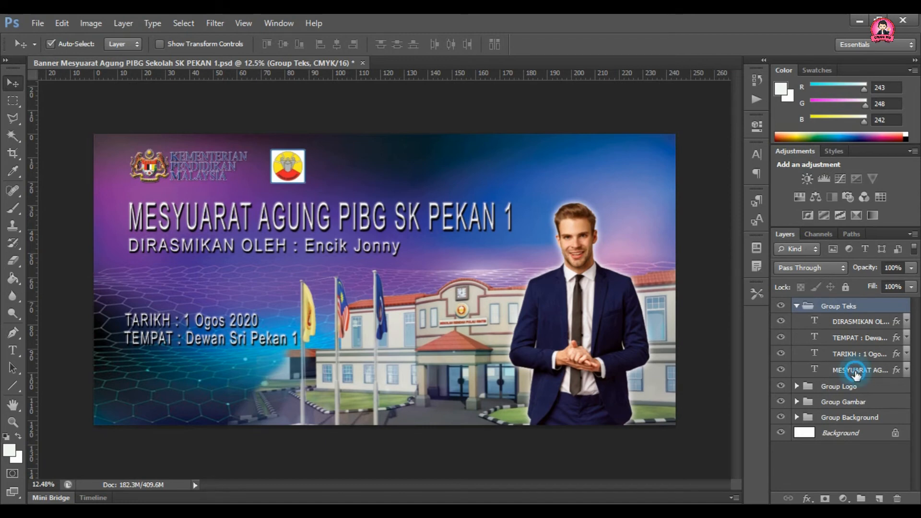
click(855, 373)
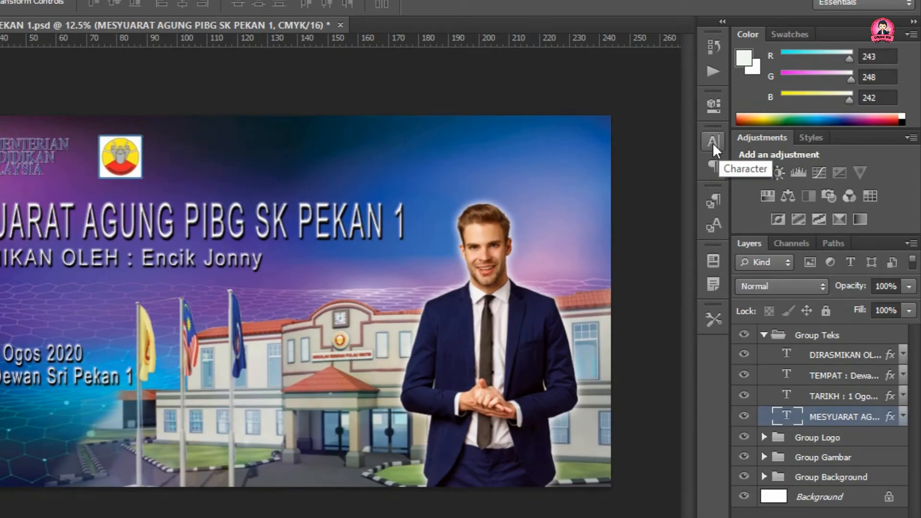
click(712, 142)
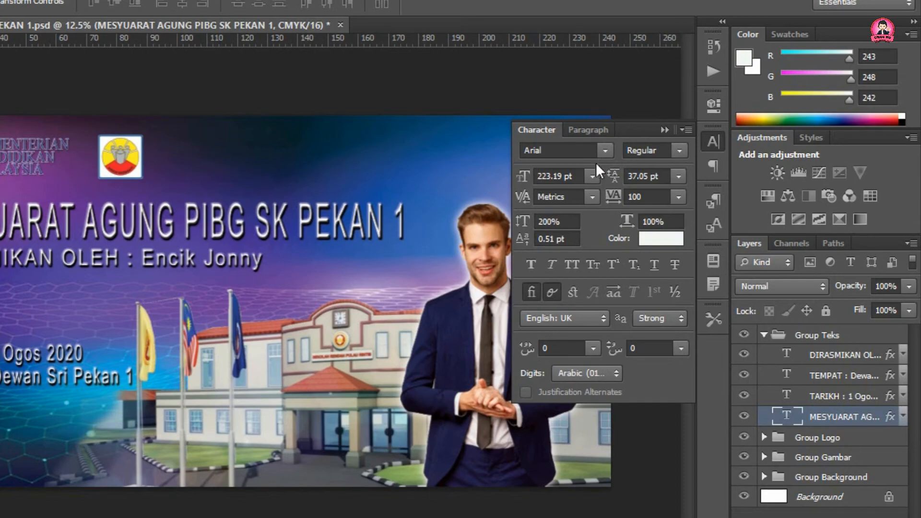
click(604, 150)
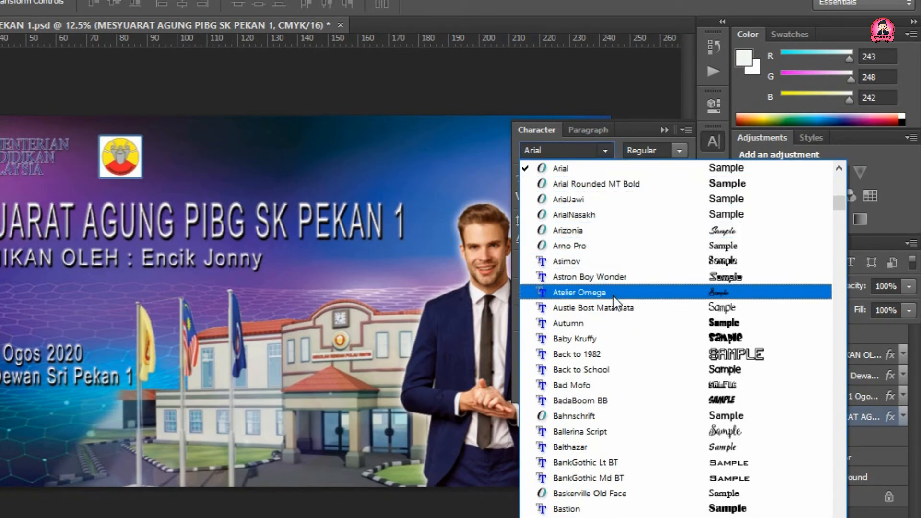
click(594, 292)
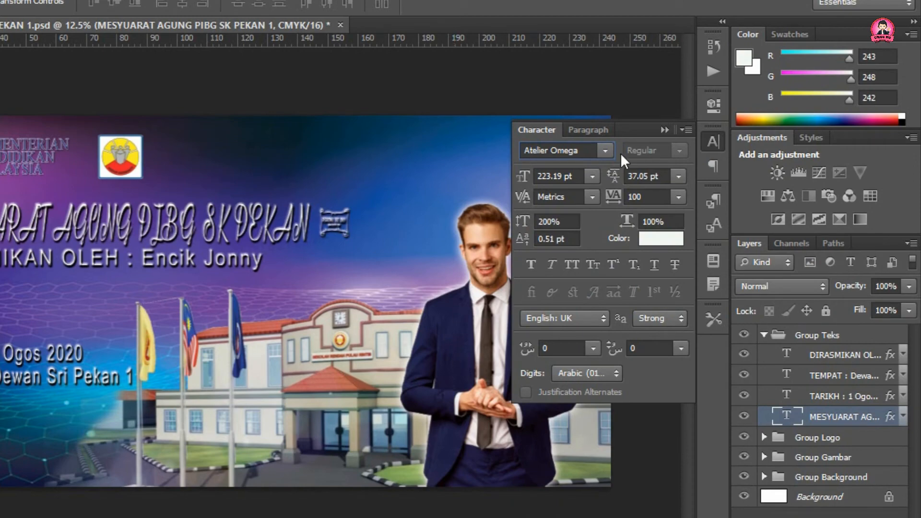
click(605, 150)
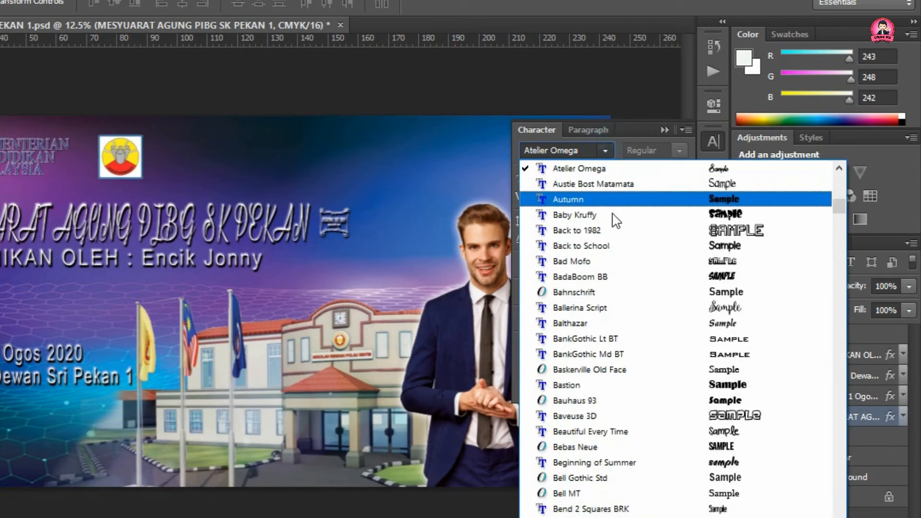
click(622, 271)
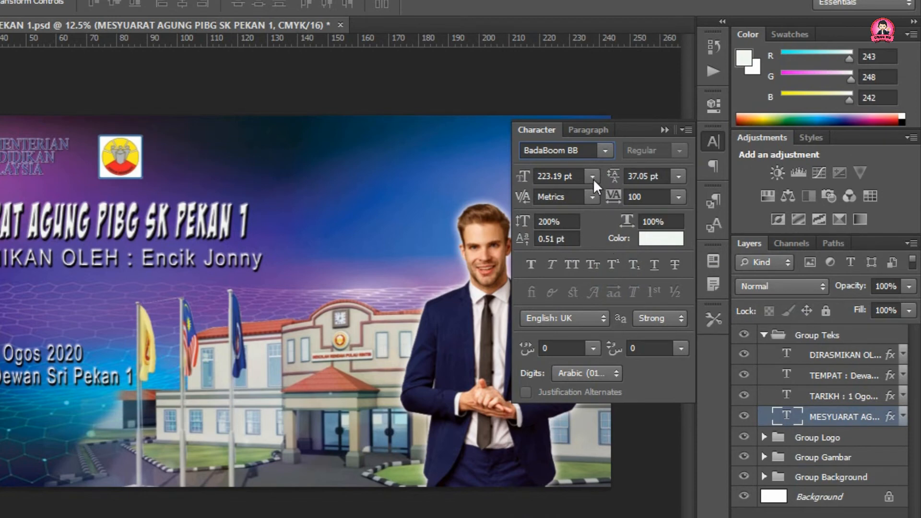
click(592, 177)
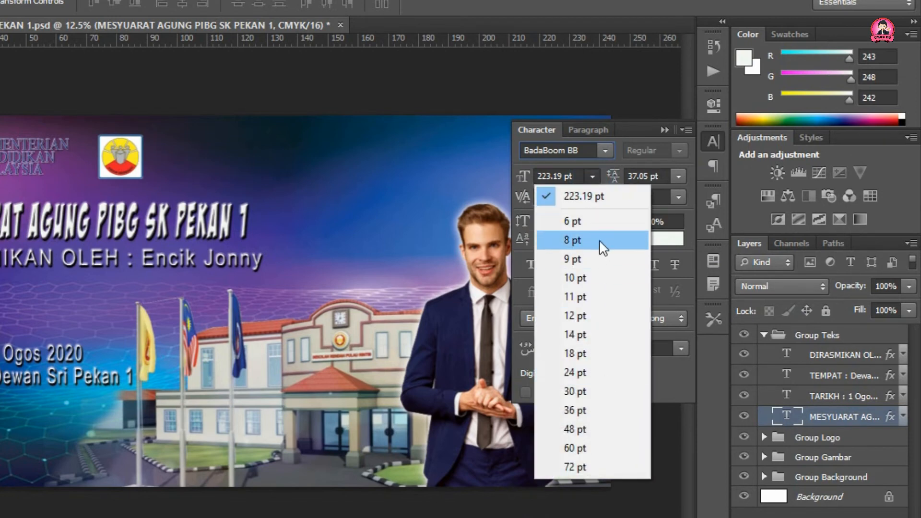
click(592, 176)
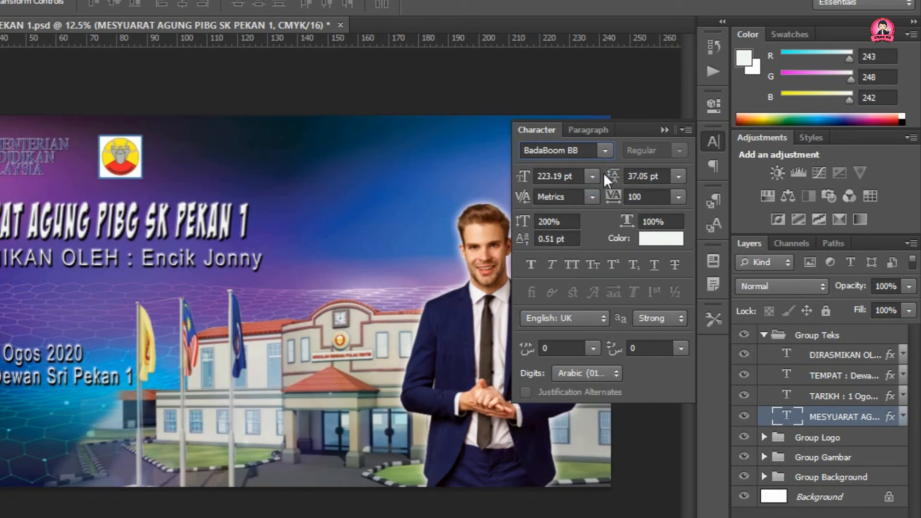
click(678, 176)
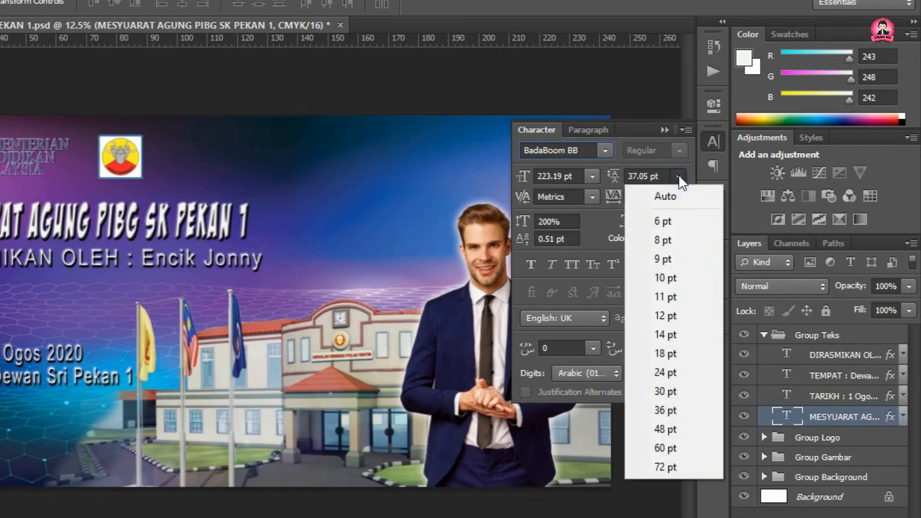
click(678, 176)
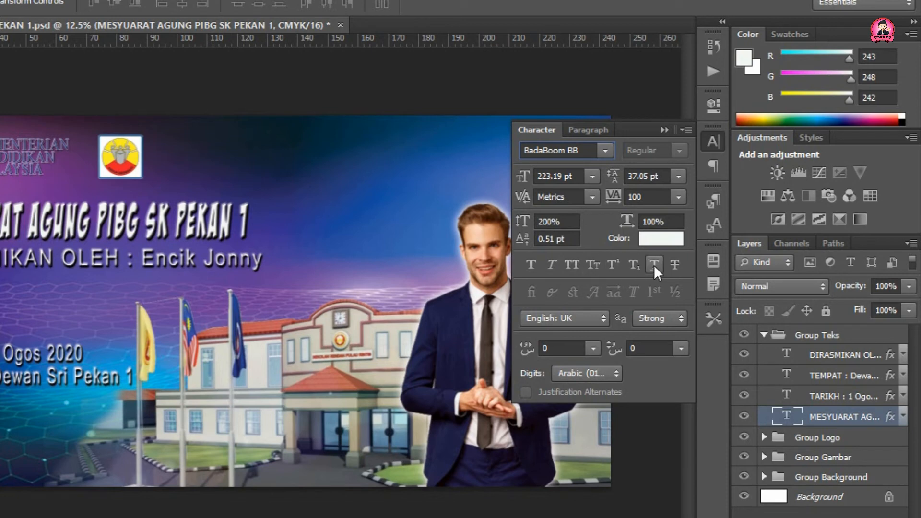
- Try Faux Bold and Faux Italic on the title text, and switch both off again
click(531, 264)
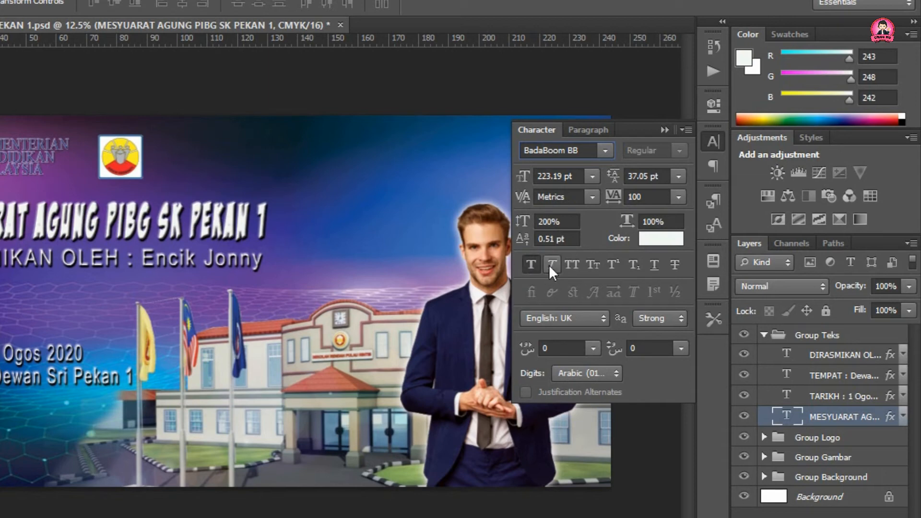
click(552, 264)
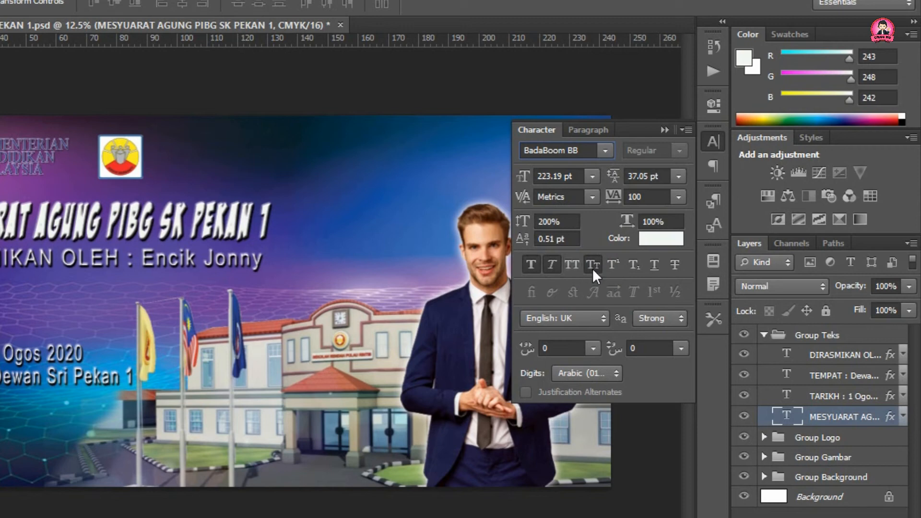
click(530, 263)
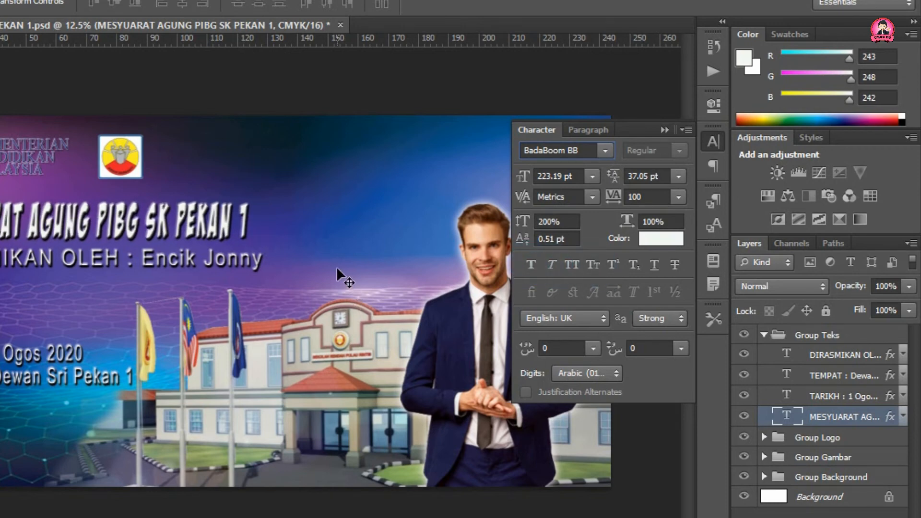
- Recolour the MESYUARAT AGUNG title text bright yellow (#fced03) and collapse the character settings
click(662, 240)
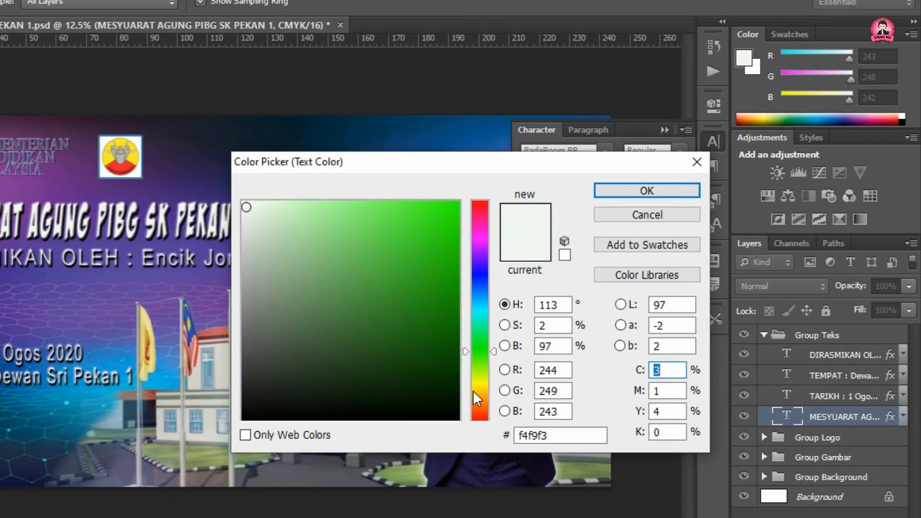
click(481, 379)
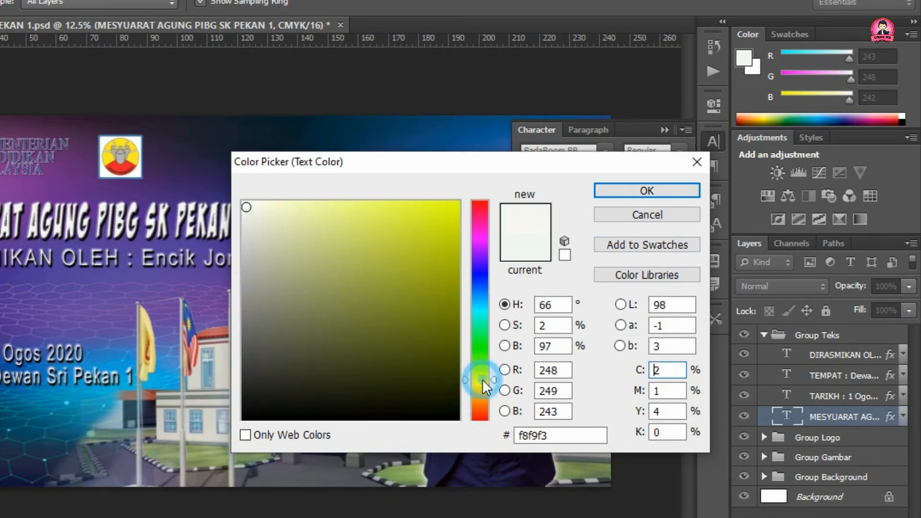
click(482, 385)
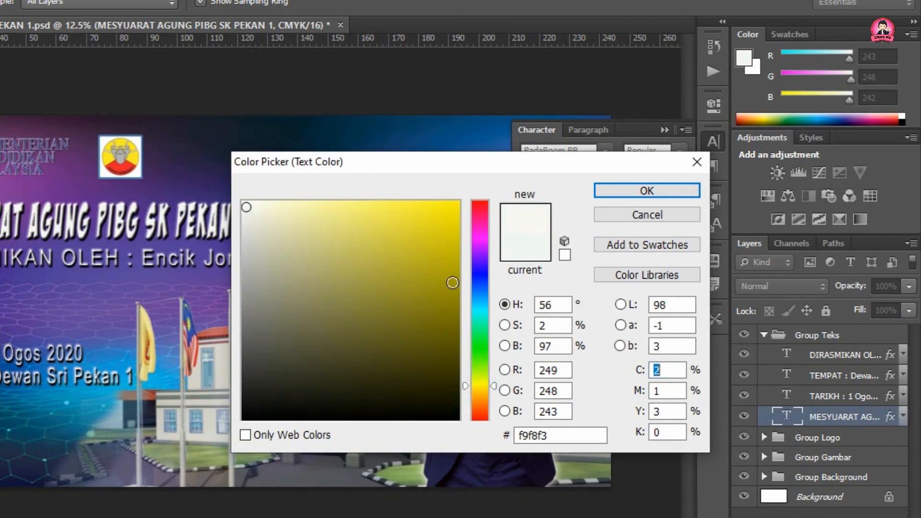
drag(247, 205, 456, 203)
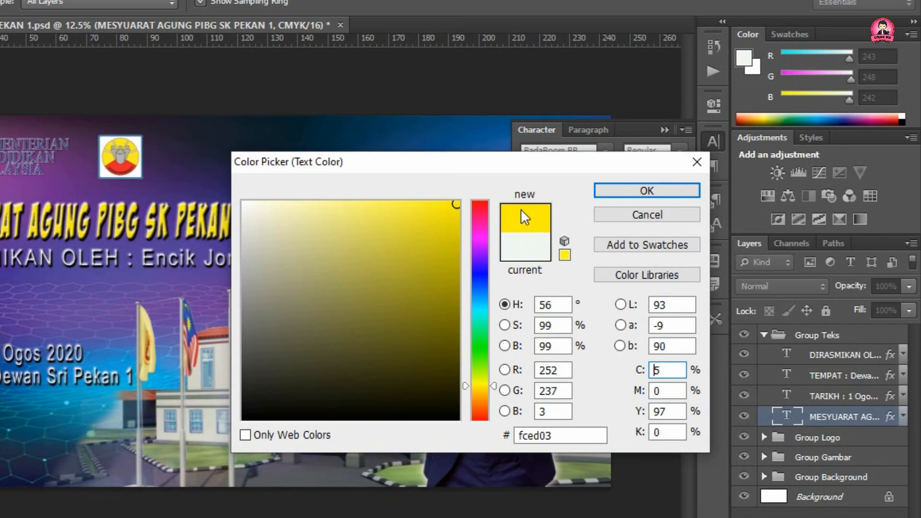
click(647, 191)
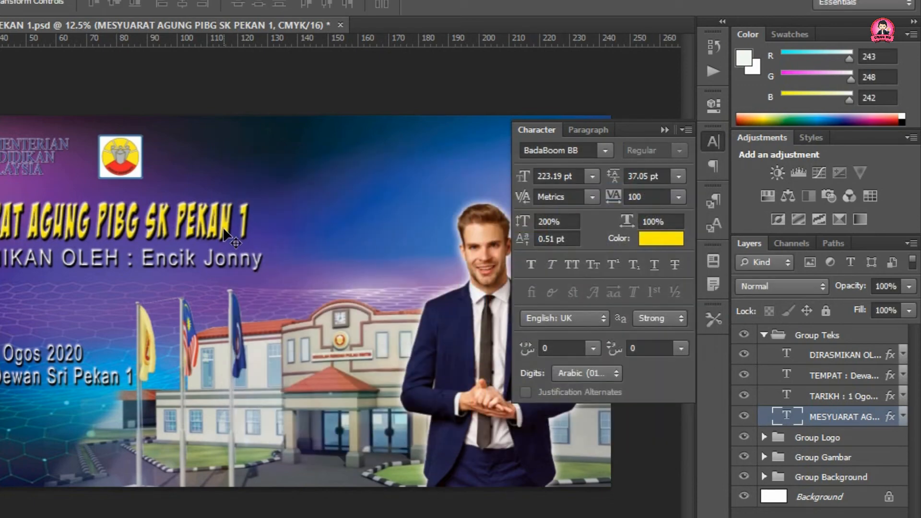
click(664, 129)
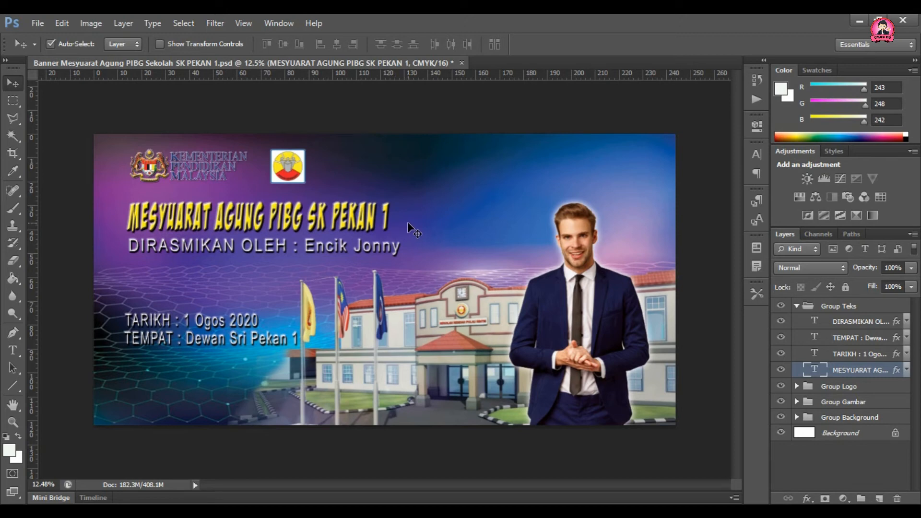
- Undo the yellow colour, faux style and font trials on the MESYUARAT AGUNG title to restore its original plain lettering
key(ctrl+z)
key(ctrl+z)
key(ctrl+z)
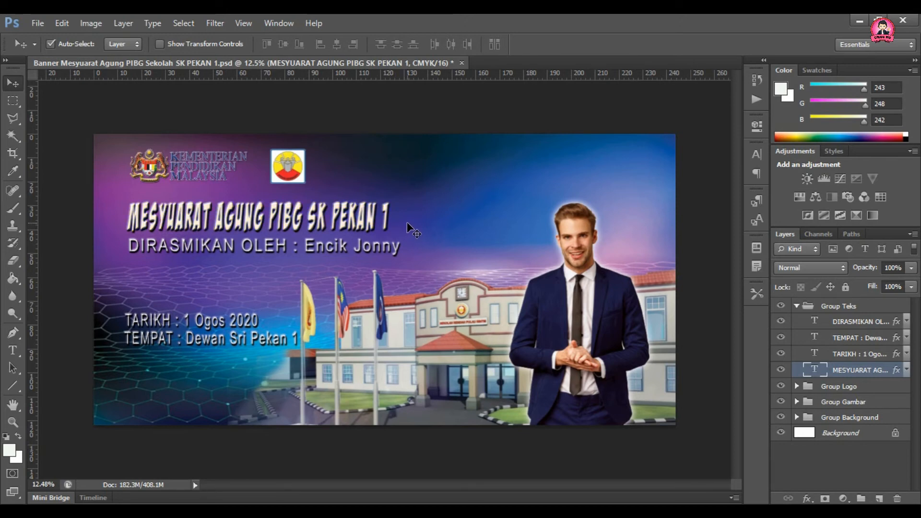
key(ctrl+z)
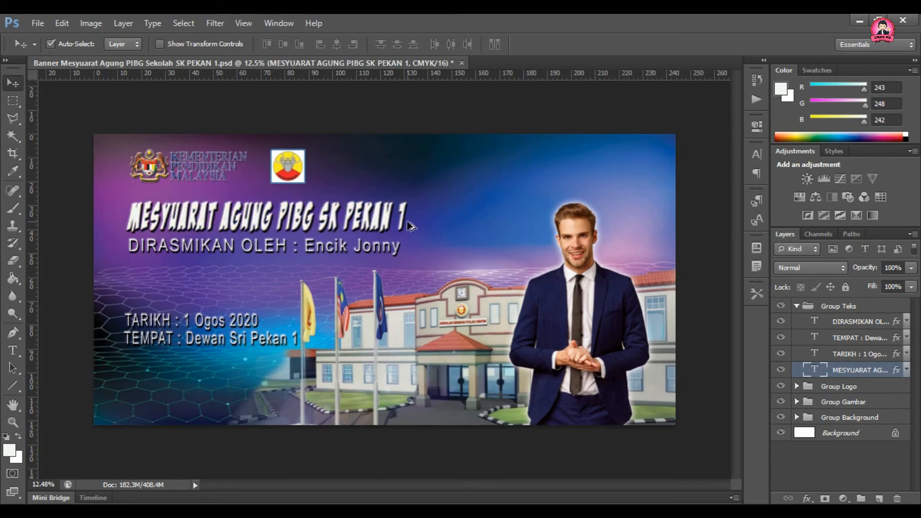
key(ctrl+z)
key(ctrl+z)
key(ctrl+z)
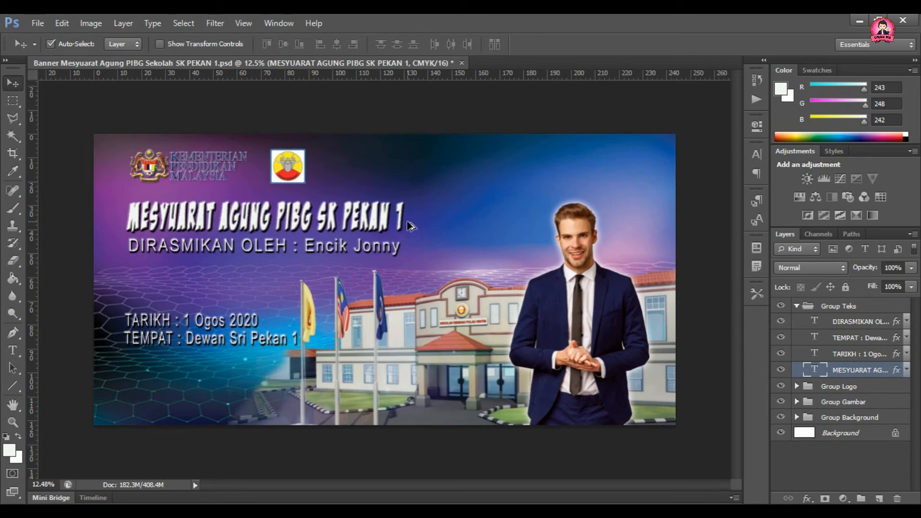
key(ctrl+z)
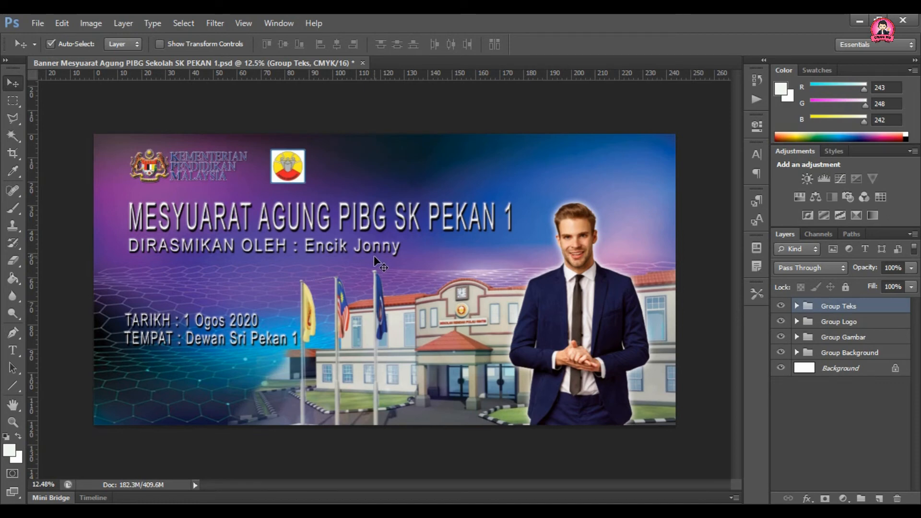
- Save the banner document, and save a JPEG copy under the same name in the Desktop's Tutorial Folder
click(38, 23)
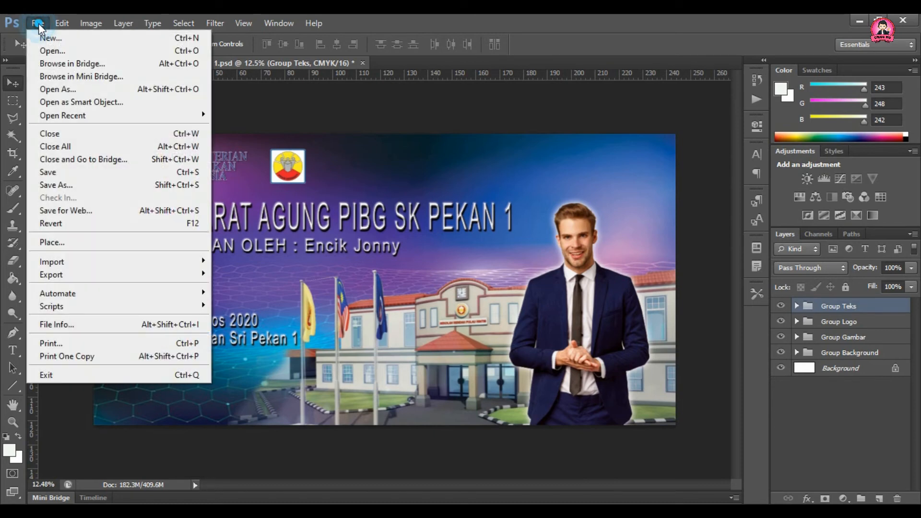
click(62, 174)
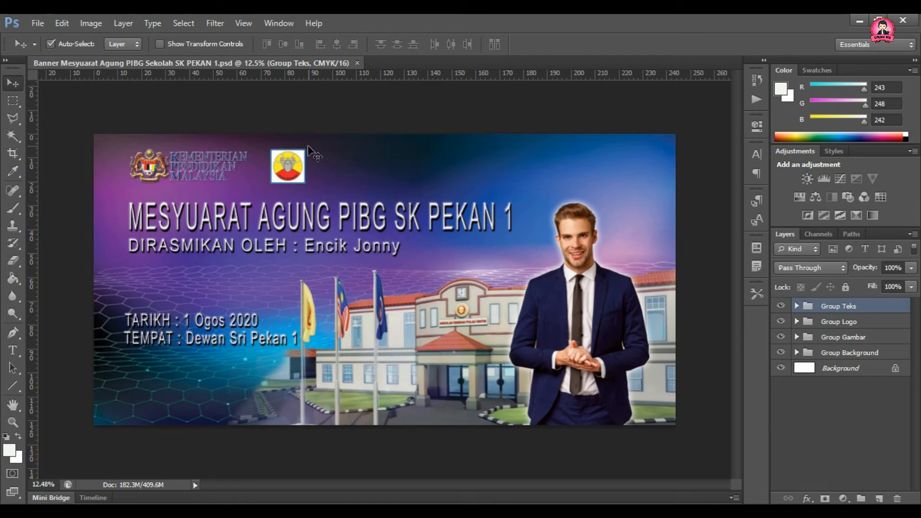
click(39, 24)
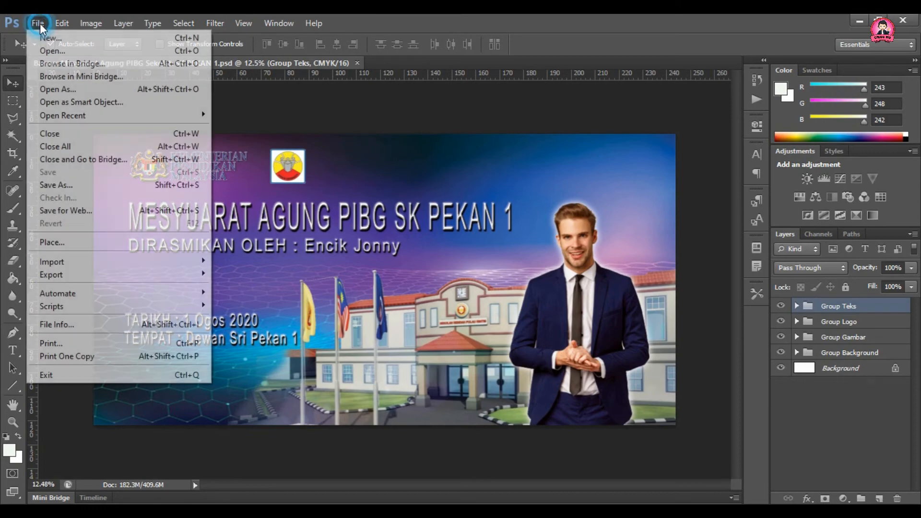
click(68, 185)
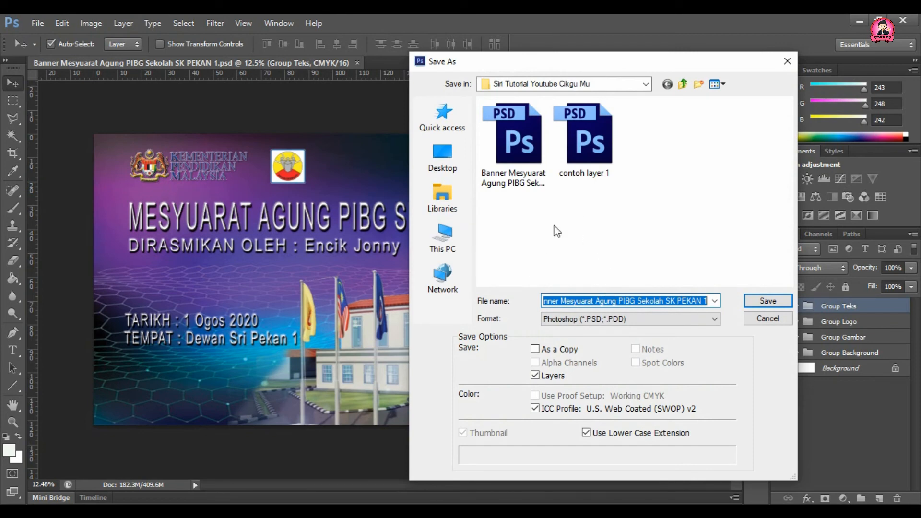
click(632, 320)
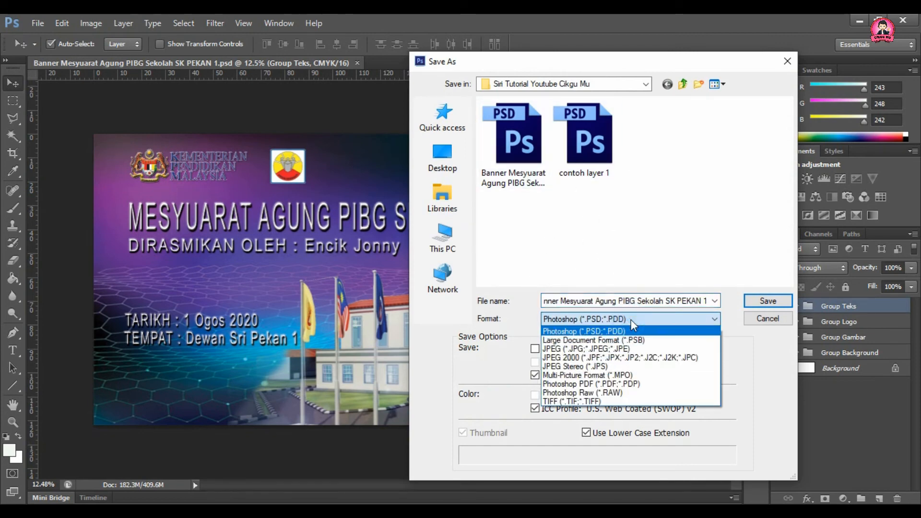
click(601, 350)
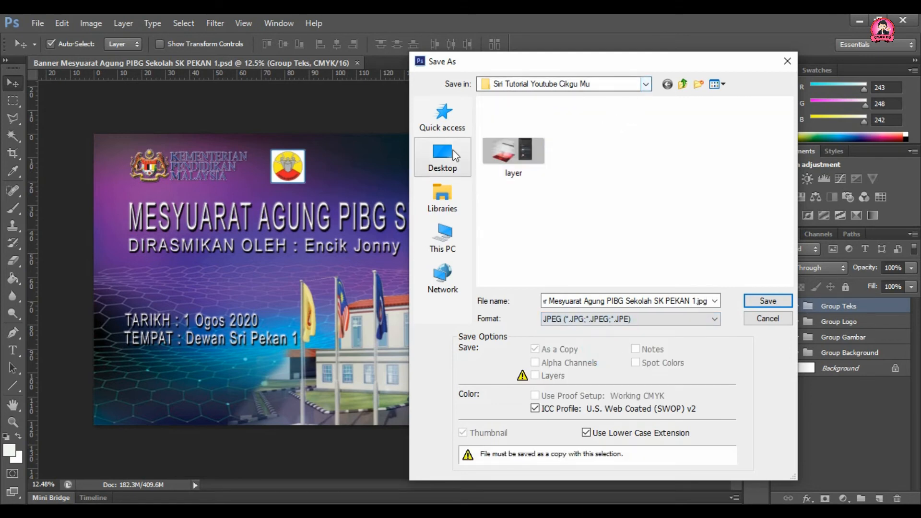
click(455, 150)
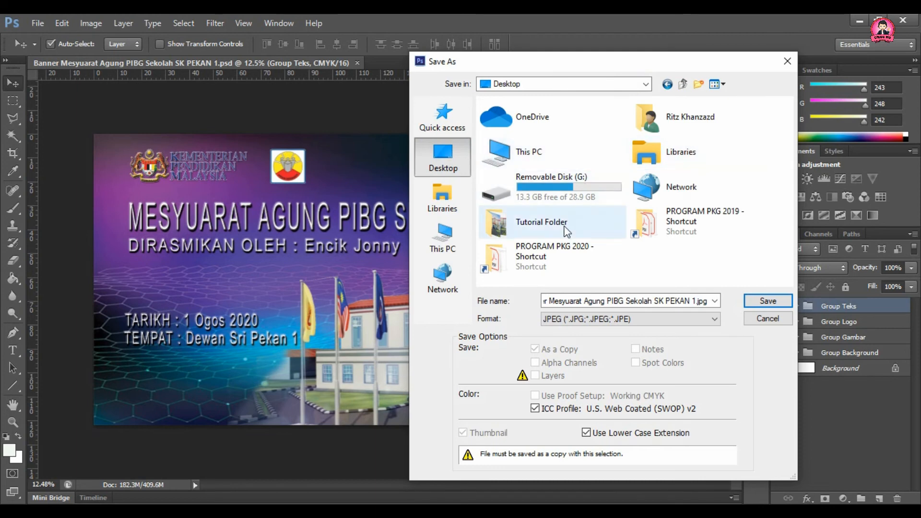
double_click(559, 230)
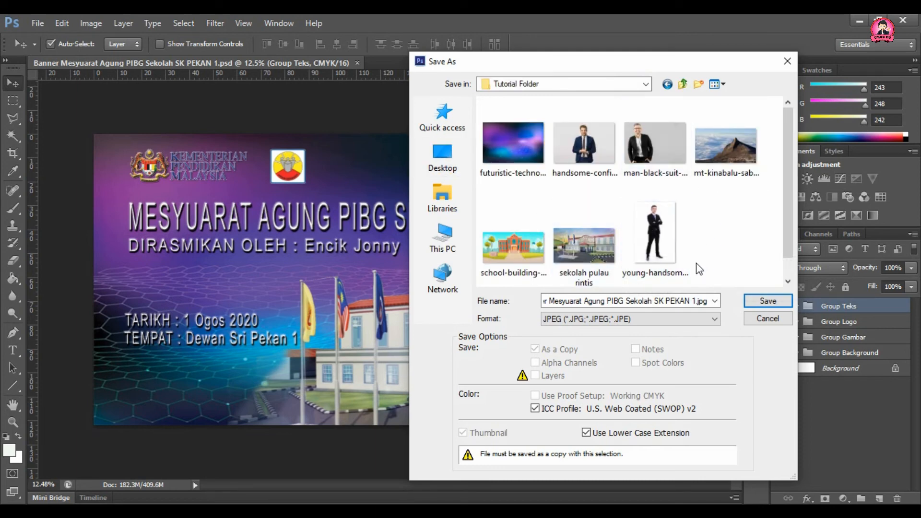
drag(786, 209, 785, 226)
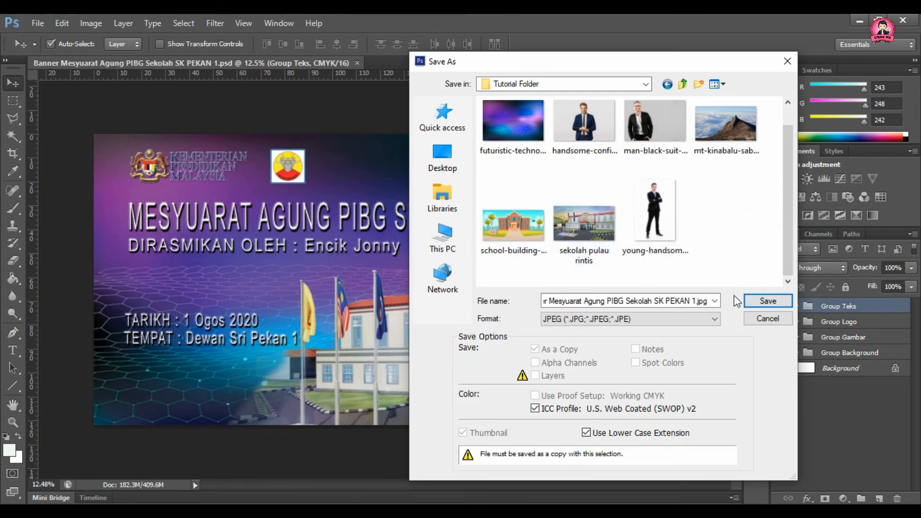
click(768, 301)
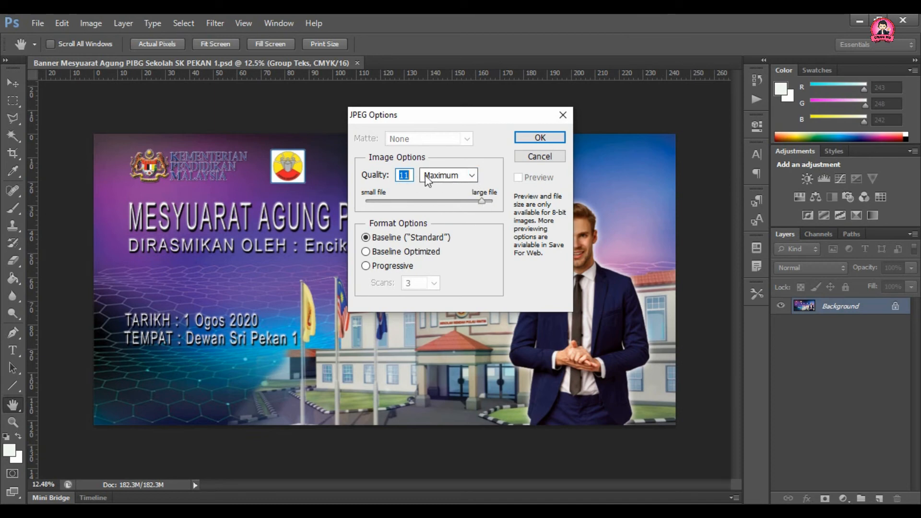
- Try lower JPEG quality levels such as 9 (High), set the quality back near the large-file end, and finish the export
drag(478, 199, 466, 206)
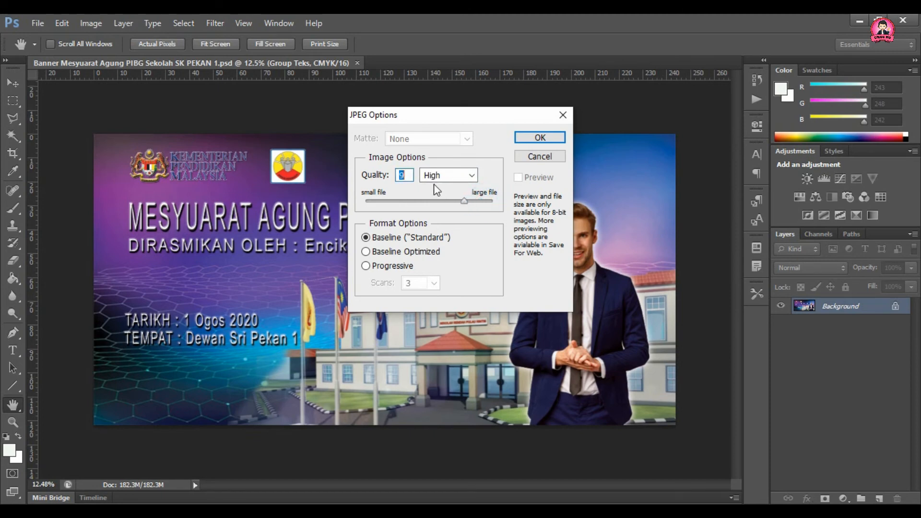
drag(379, 200, 374, 202)
drag(374, 202, 482, 216)
drag(482, 210, 478, 215)
click(534, 140)
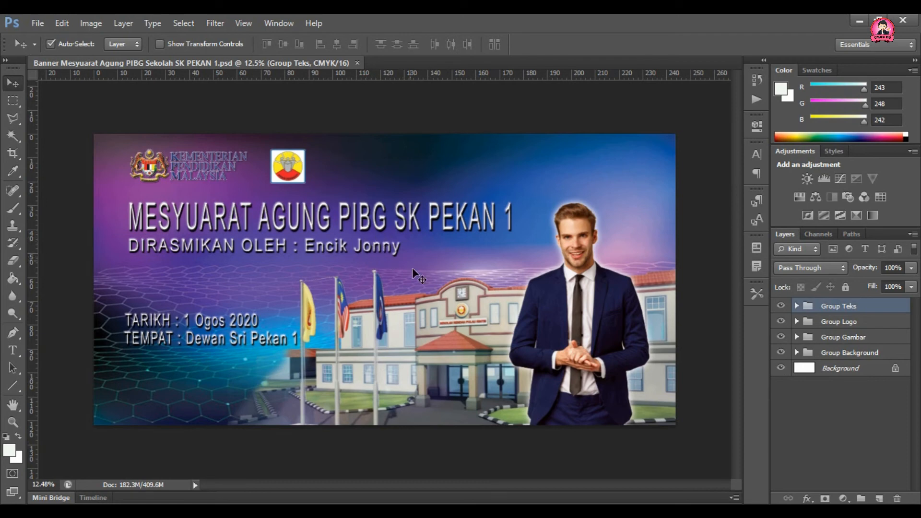
- Switch to File Explorer and open the exported banner JPEG from the Desktop's Tutorial Folder
click(228, 511)
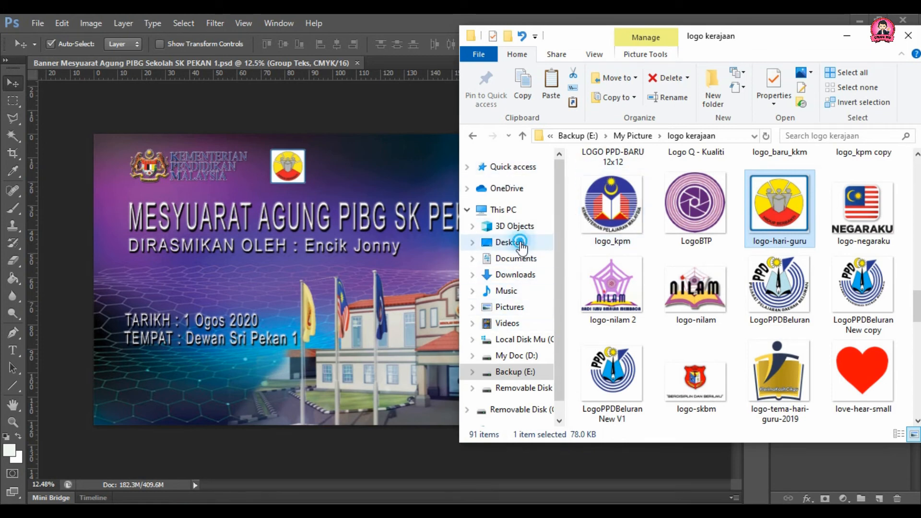
click(523, 242)
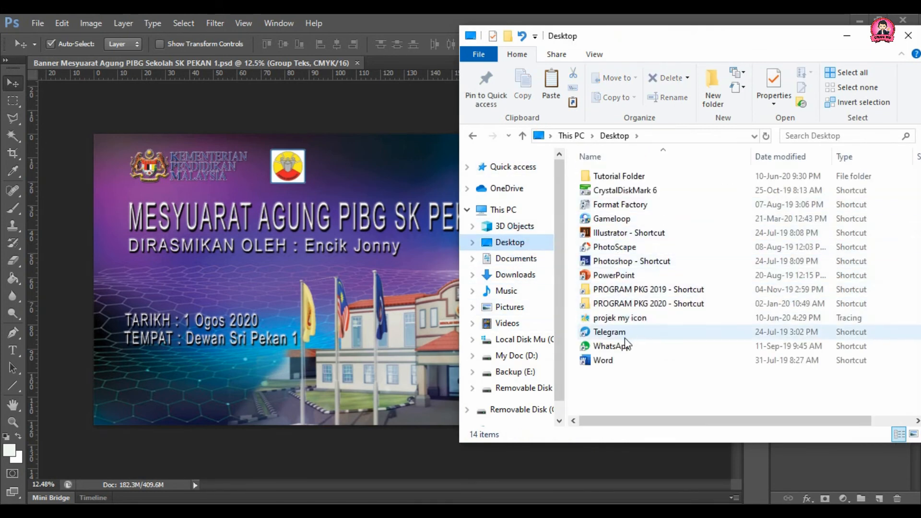
double_click(617, 176)
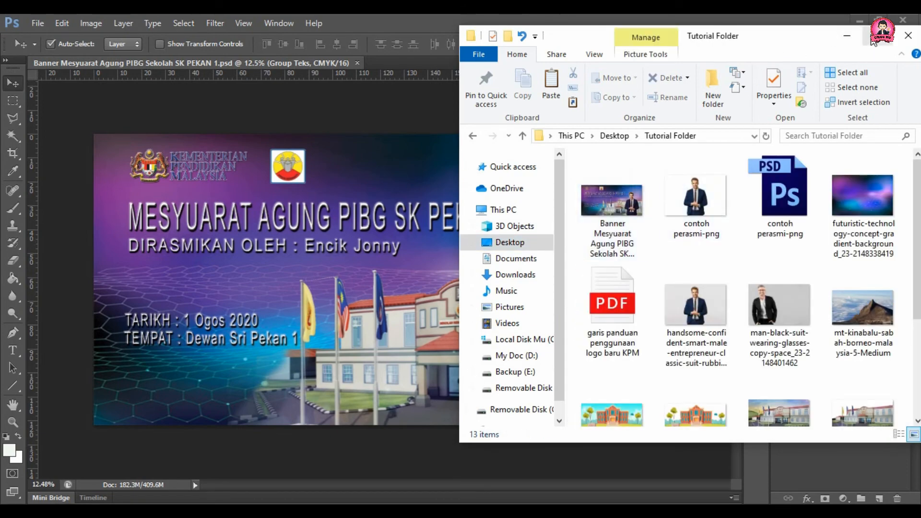
click(877, 35)
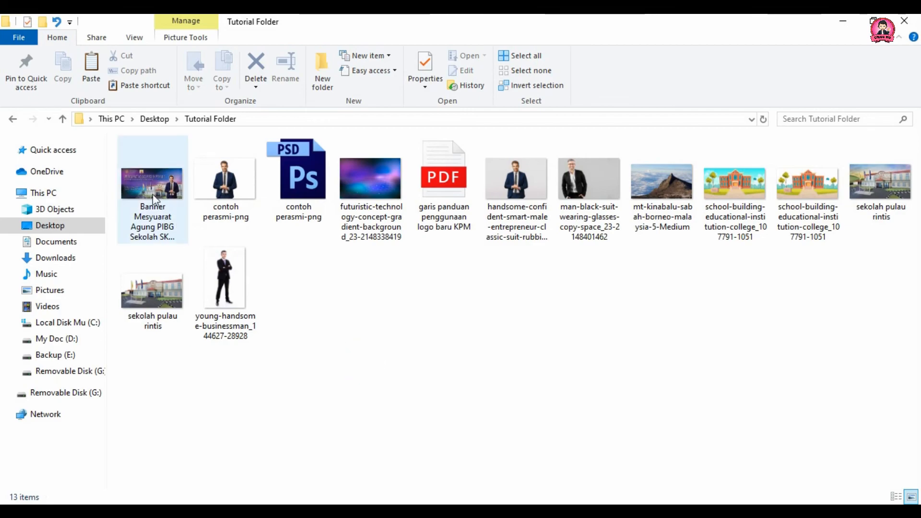
click(152, 193)
double_click(150, 188)
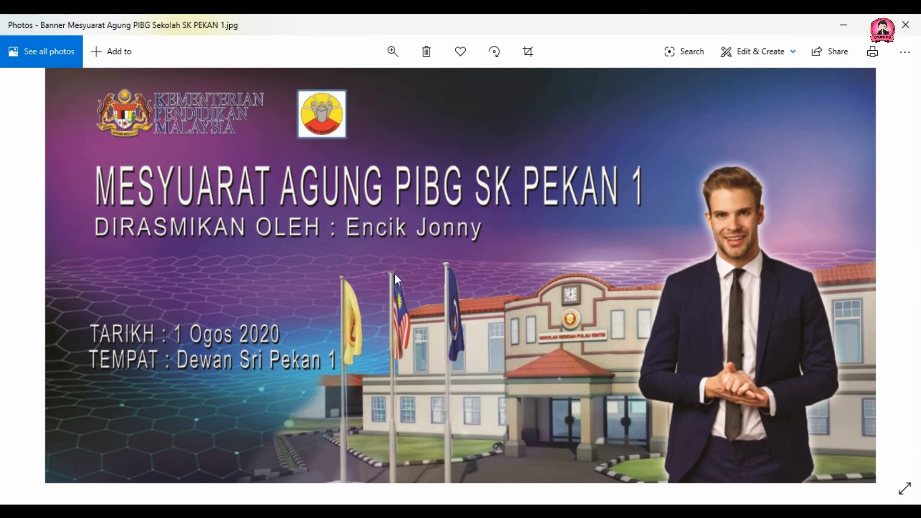
- Examine the exported banner up close around the flags, school building and guest, and return to the full view
scroll(396, 272, up, 1)
scroll(430, 278, up, 5)
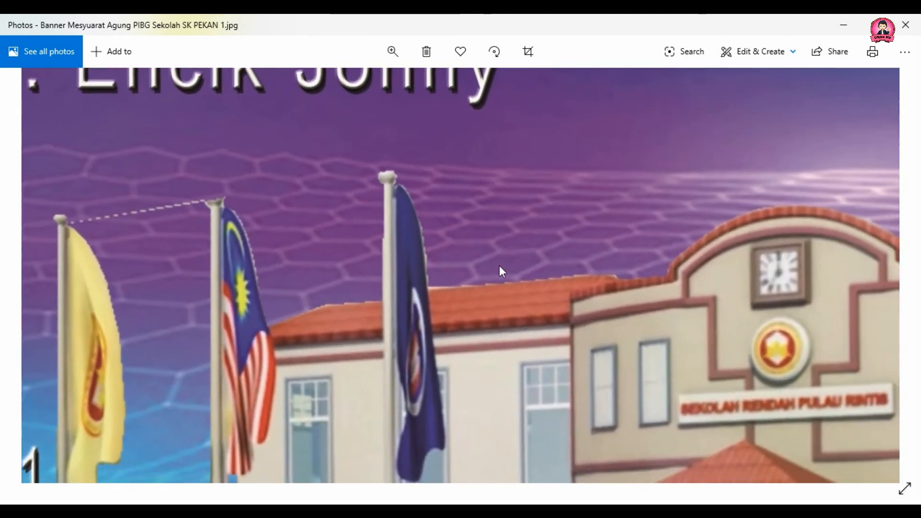
drag(544, 273, 447, 175)
drag(668, 273, 450, 335)
drag(585, 261, 491, 387)
drag(518, 241, 538, 323)
drag(486, 215, 520, 333)
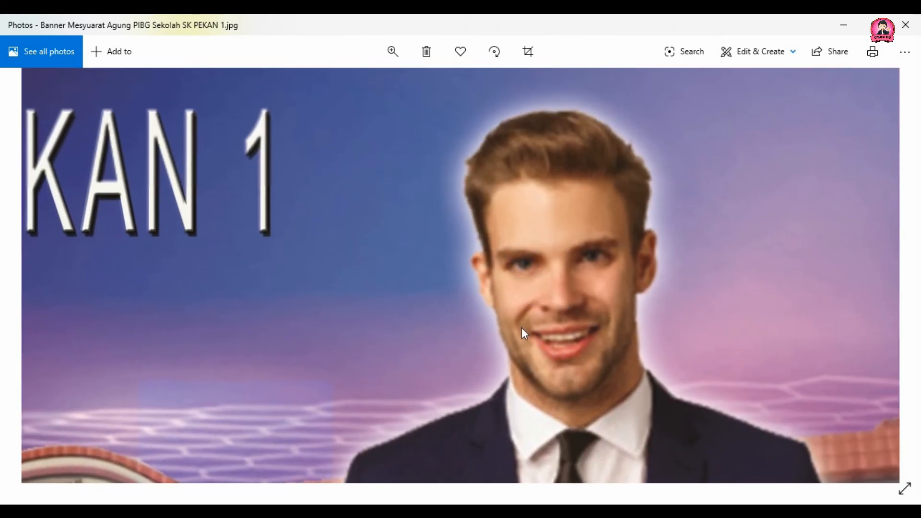
drag(422, 330, 614, 328)
drag(394, 334, 568, 310)
scroll(568, 310, down, 3)
scroll(568, 309, down, 5)
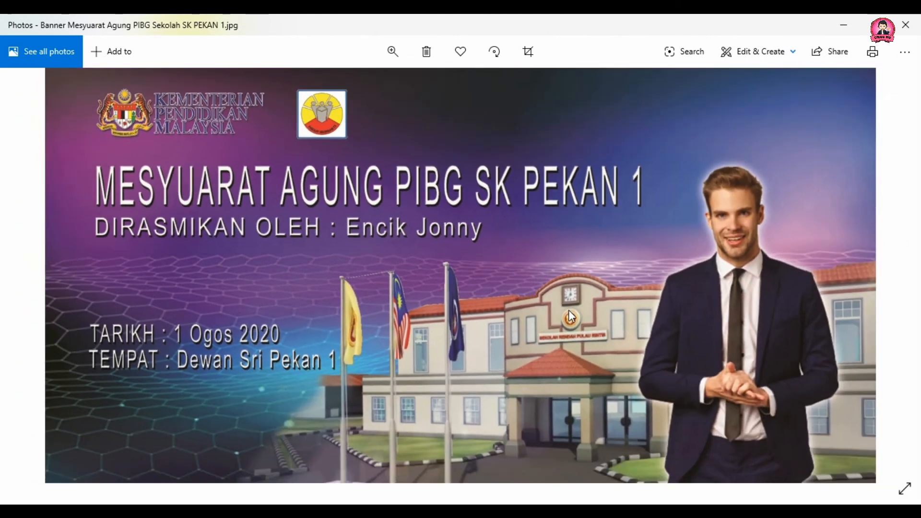
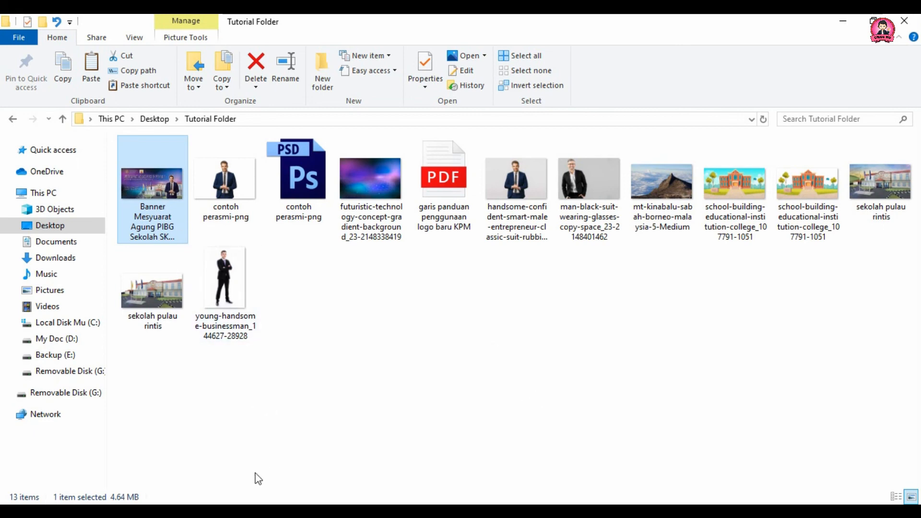
- Reopen the exported banner JPEG, check the sharpness of the school roof edge, and return to the Tutorial Folder
double_click(152, 187)
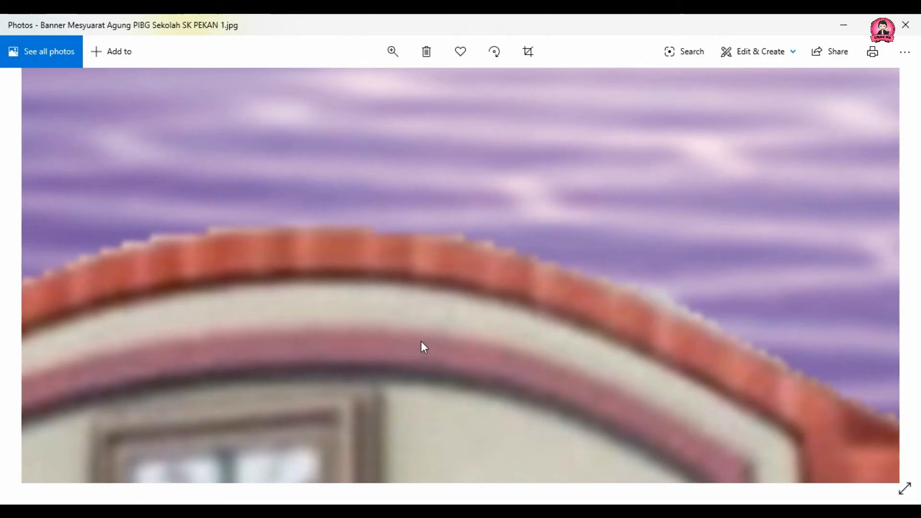
scroll(421, 341, down, 3)
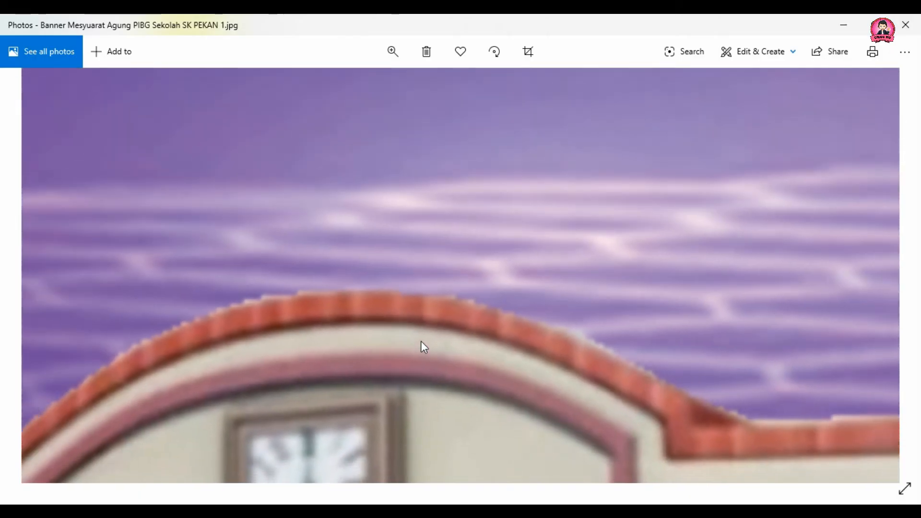
scroll(421, 340, down, 5)
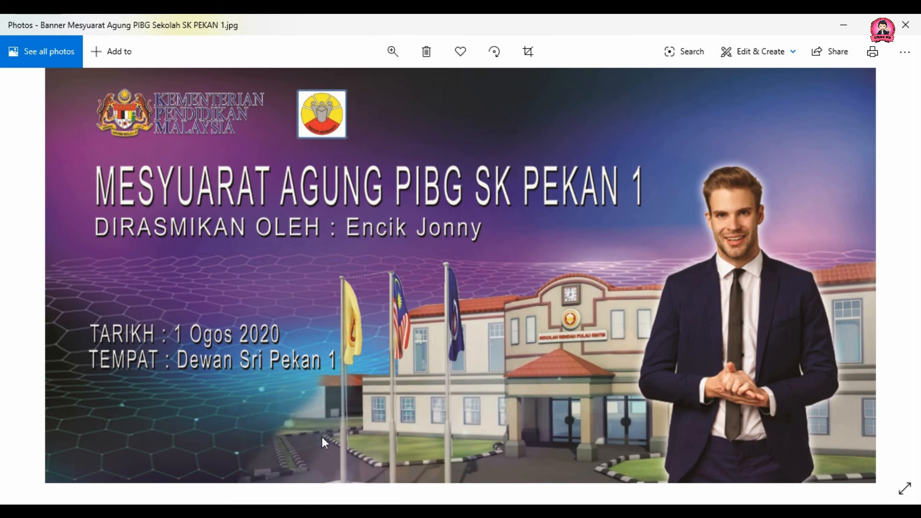
click(313, 512)
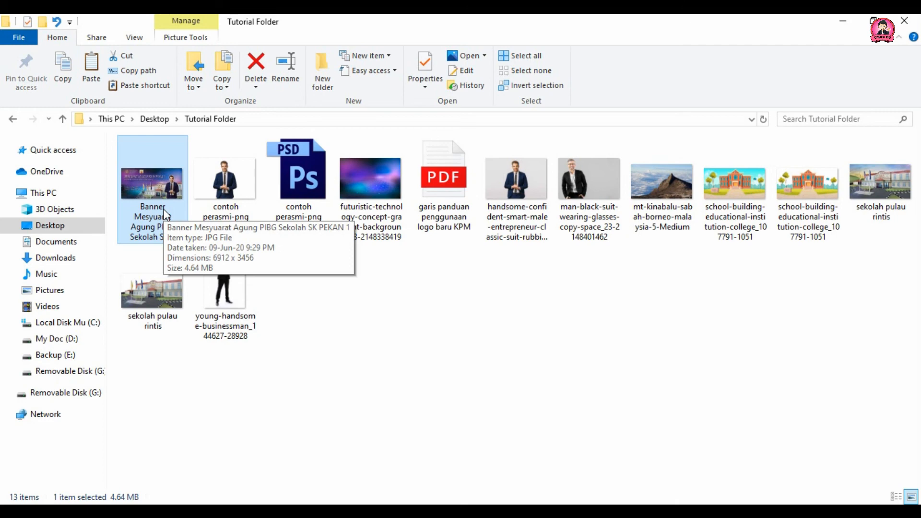
- View the exported banner JPEG in full once more and return to the Tutorial Folder
click(451, 374)
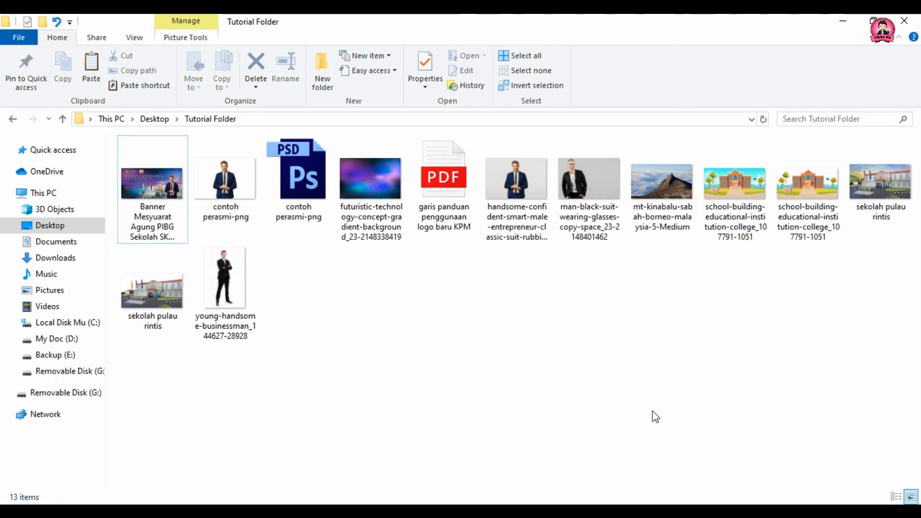
key(Return)
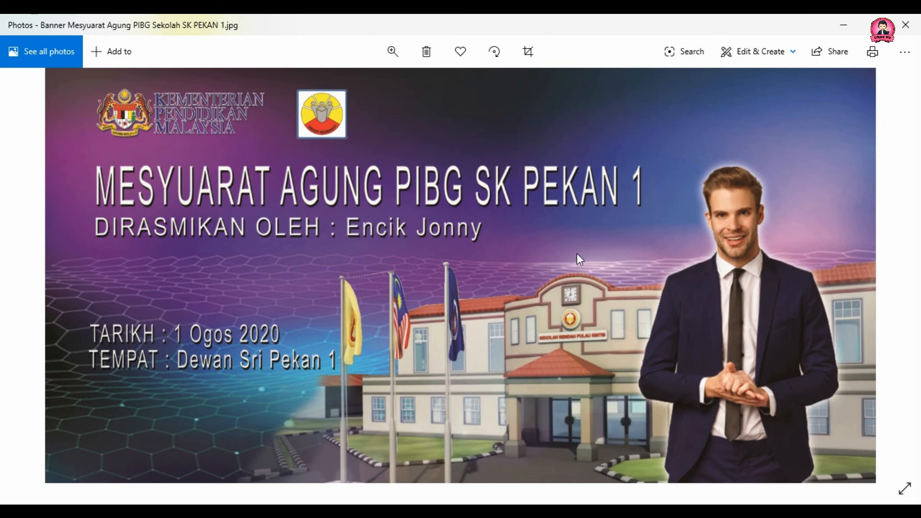
click(843, 26)
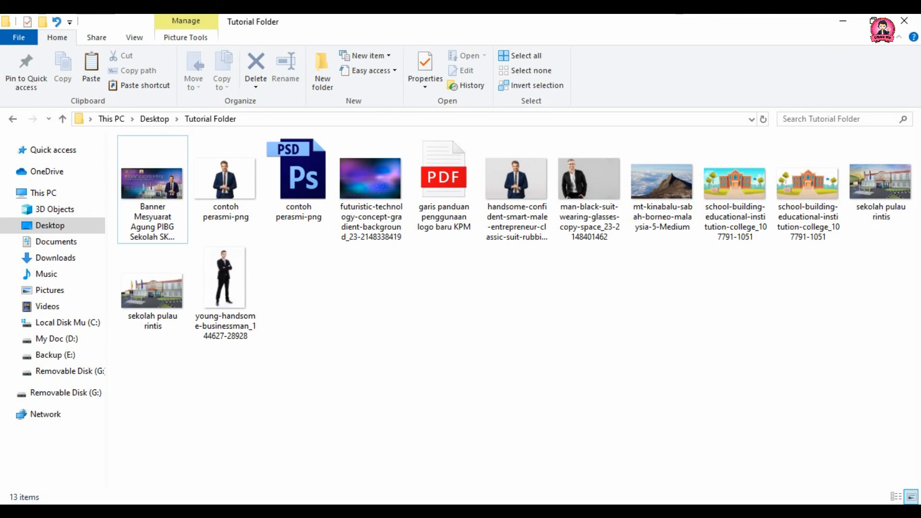
- Switch to Photoshop, review the file formats offered by Save As, cancel without saving, and switch back to File Explorer
click(253, 511)
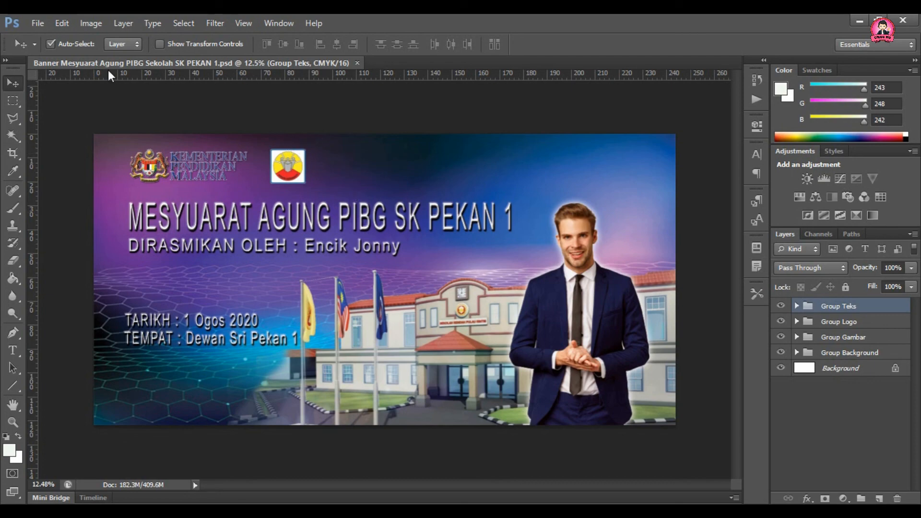
click(35, 22)
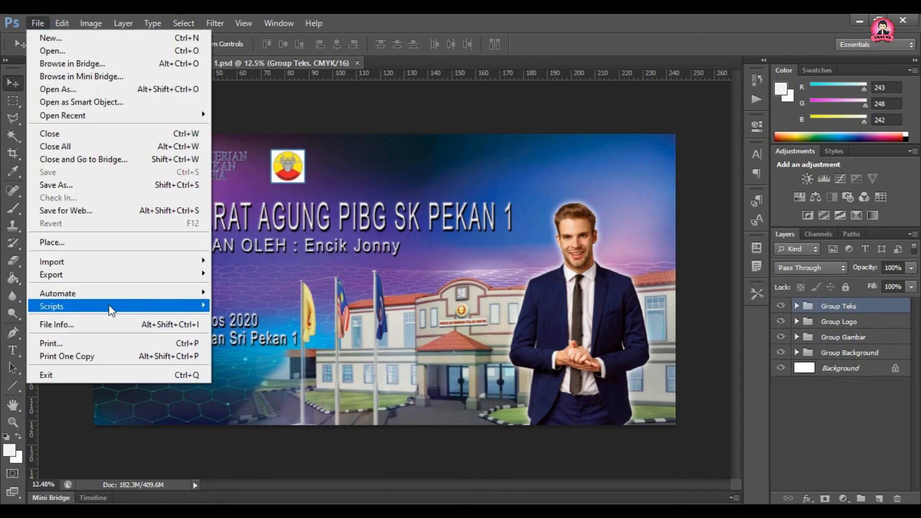
click(105, 185)
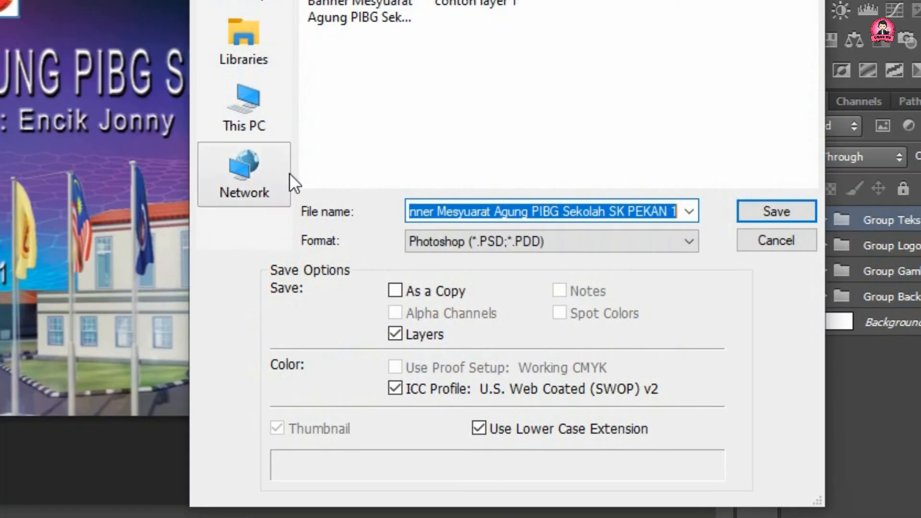
click(554, 243)
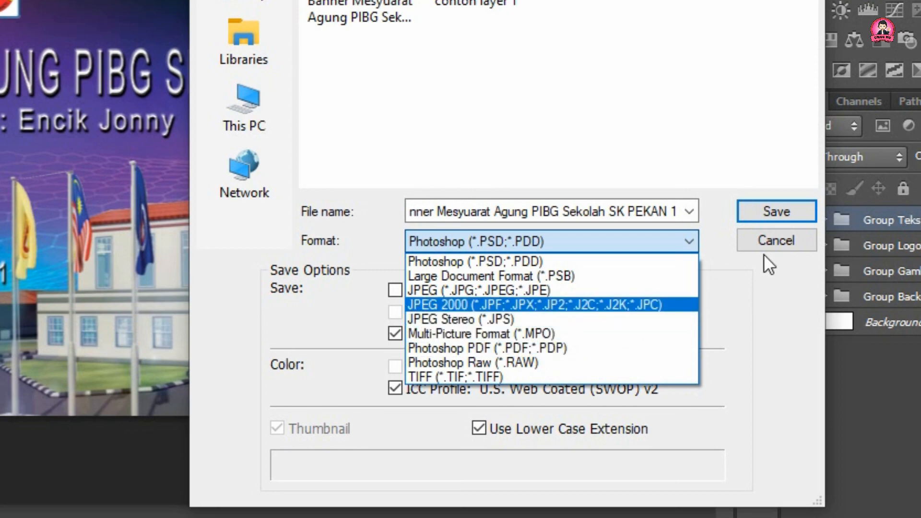
click(769, 242)
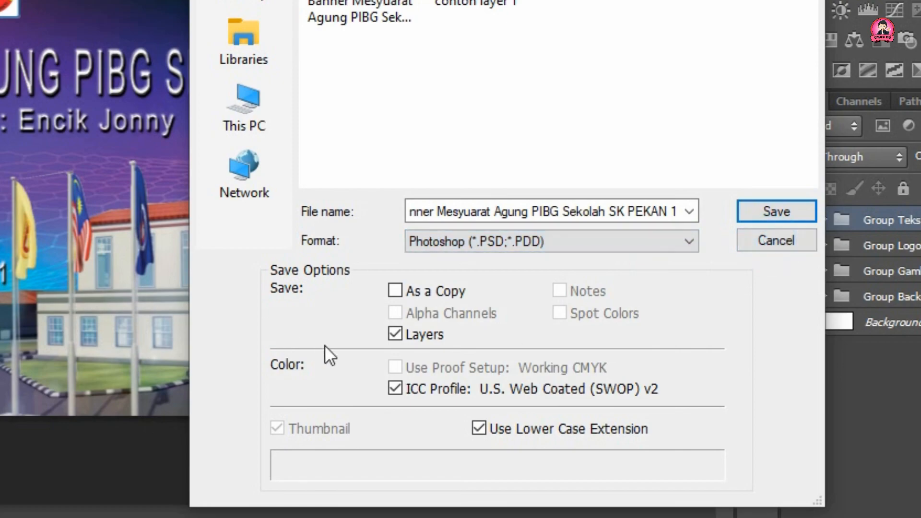
click(770, 246)
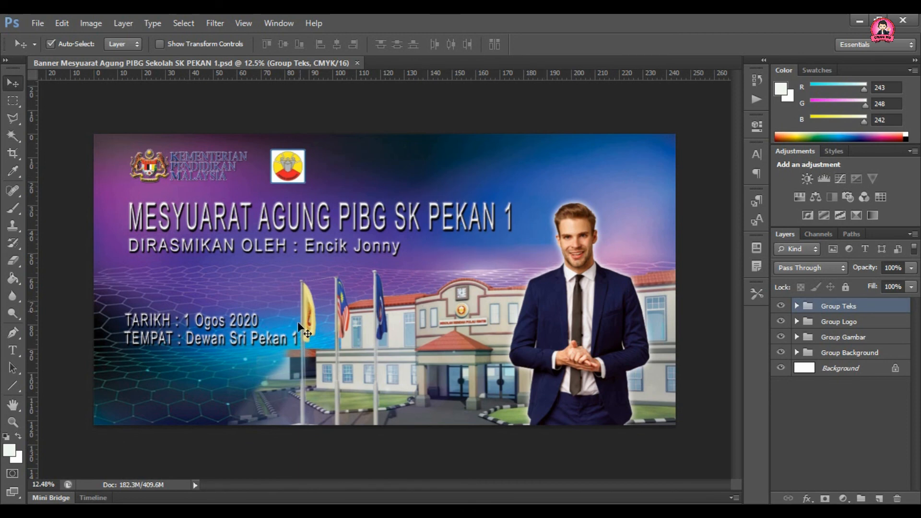
key(alt+Tab)
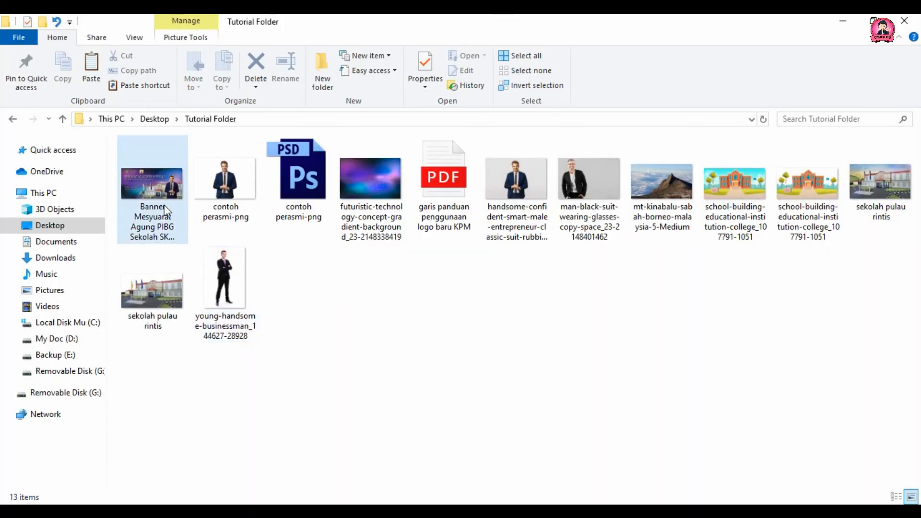